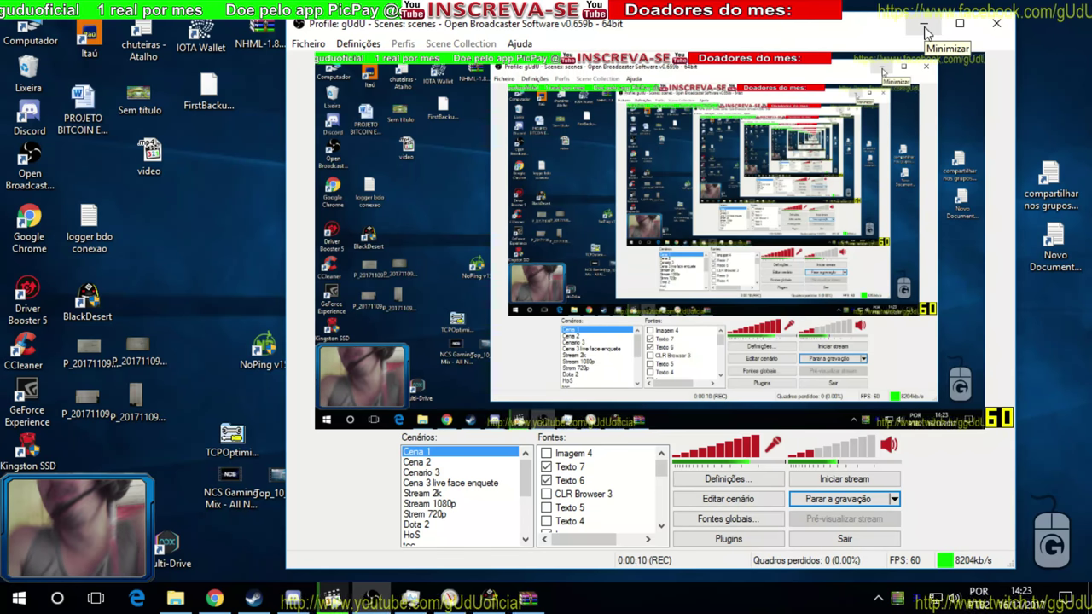
# Step: Open the winmtr.net/download-winmtr/ link from the forum's disconnection-test post in a new Chrome tab and view the 32- and 64-bit downloads
pyautogui.click(924, 28)
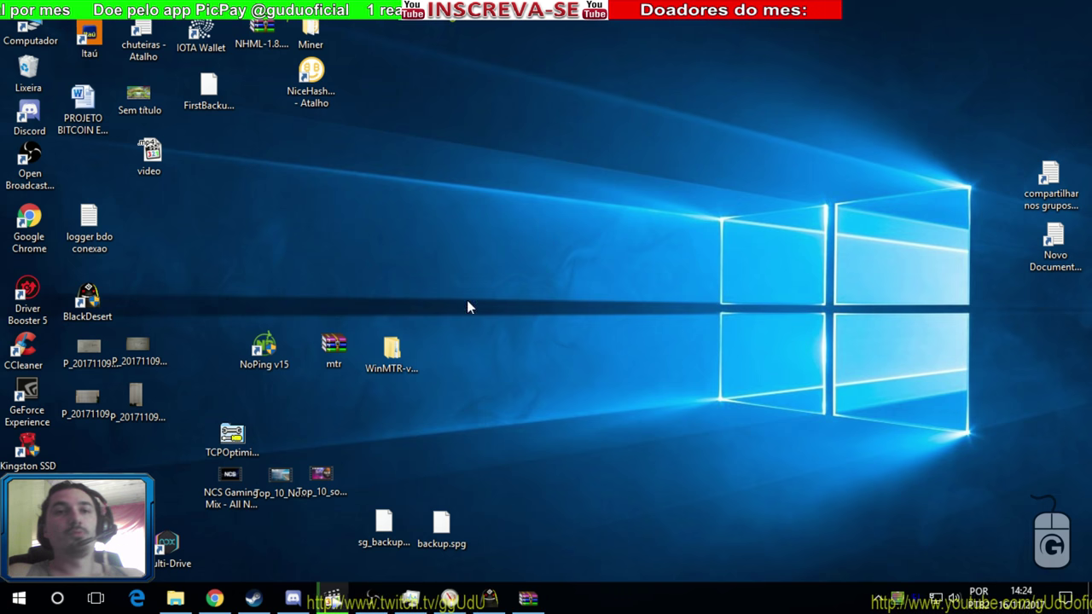
pyautogui.click(214, 598)
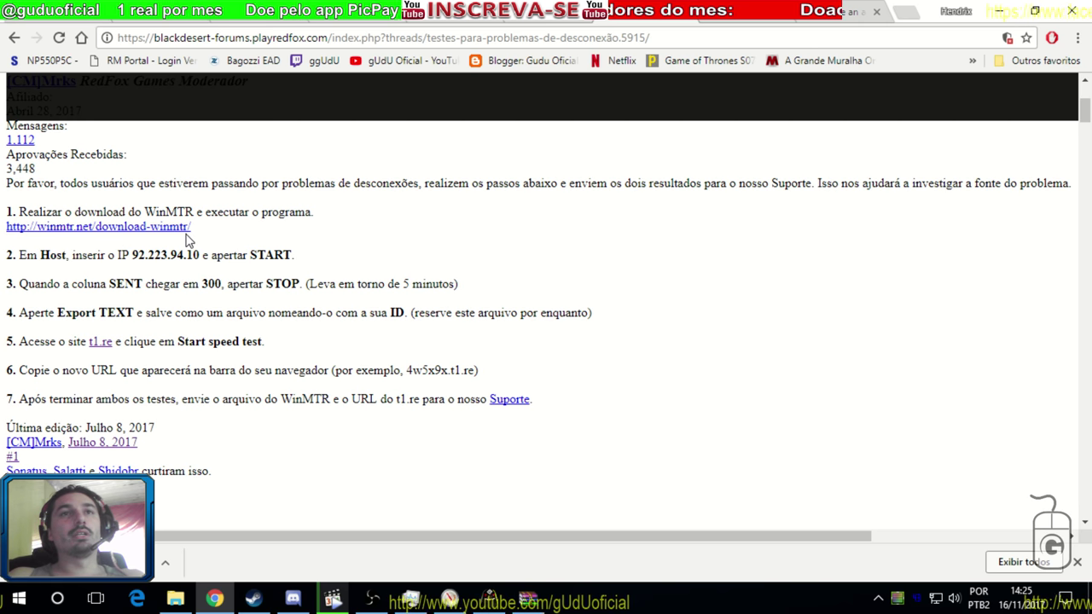
pyautogui.moveTo(187, 233); pyautogui.dragTo(6, 232)
pyautogui.hotkey('ctrl', 'c')
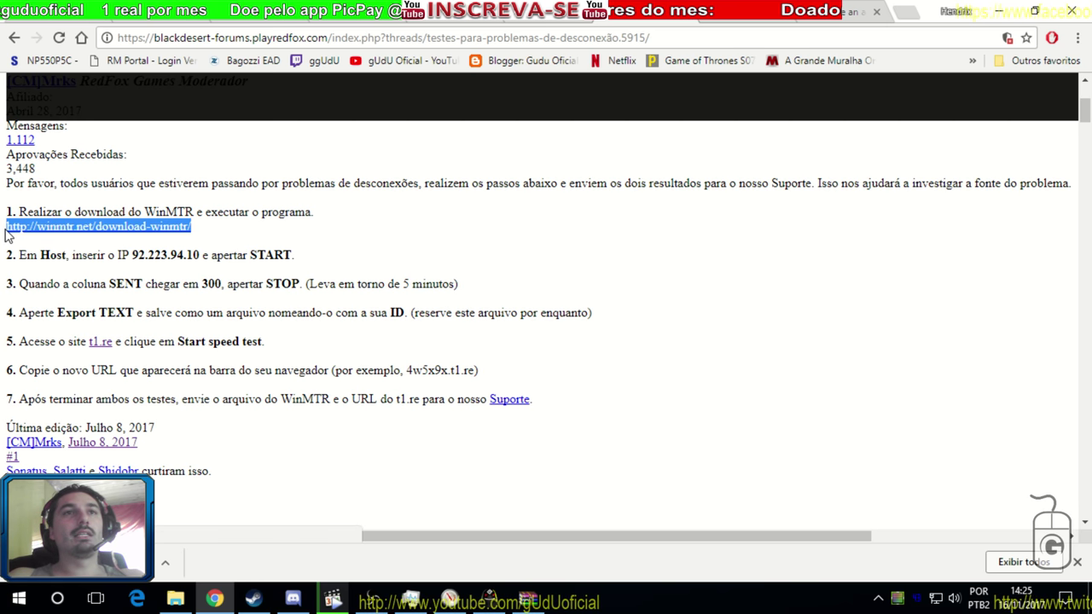
pyautogui.click(926, 11)
pyautogui.hotkey('ctrl', 'v')
pyautogui.press('Return')
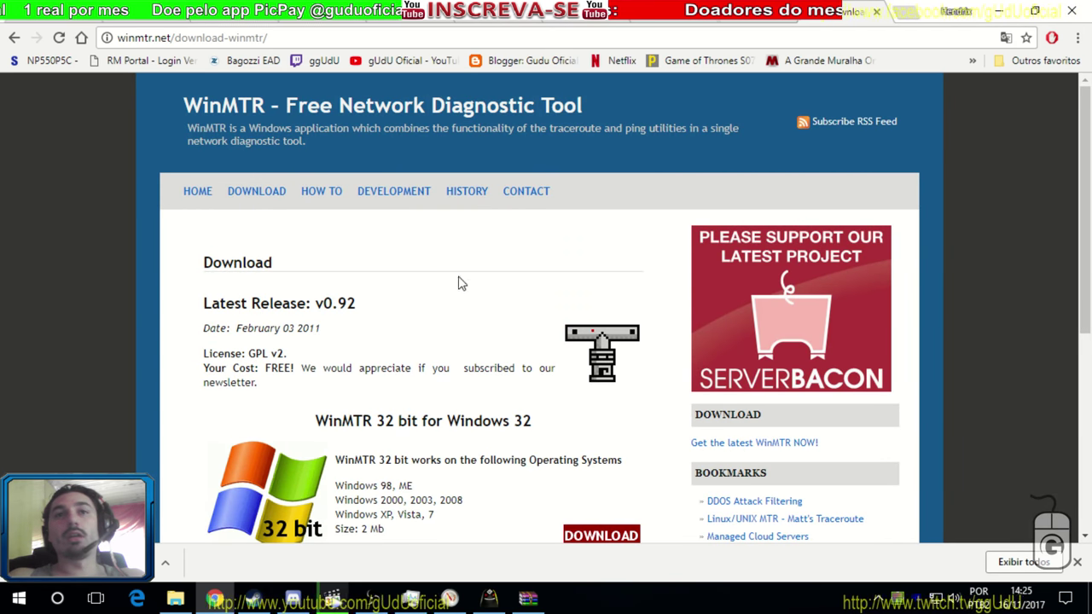
pyautogui.scroll(-3, 580, 305)
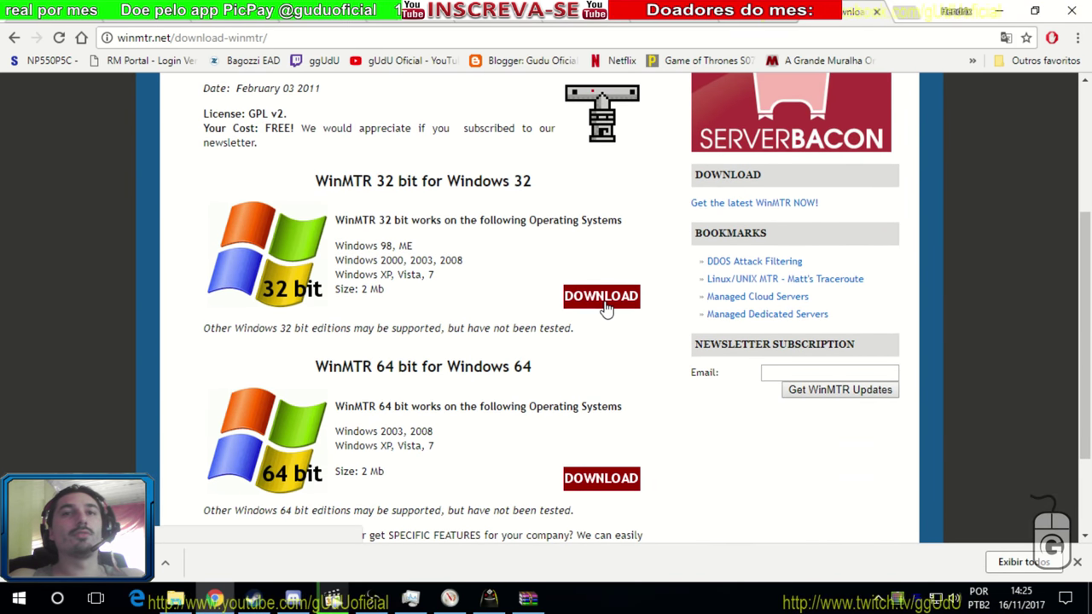
pyautogui.scroll(1, 606, 309)
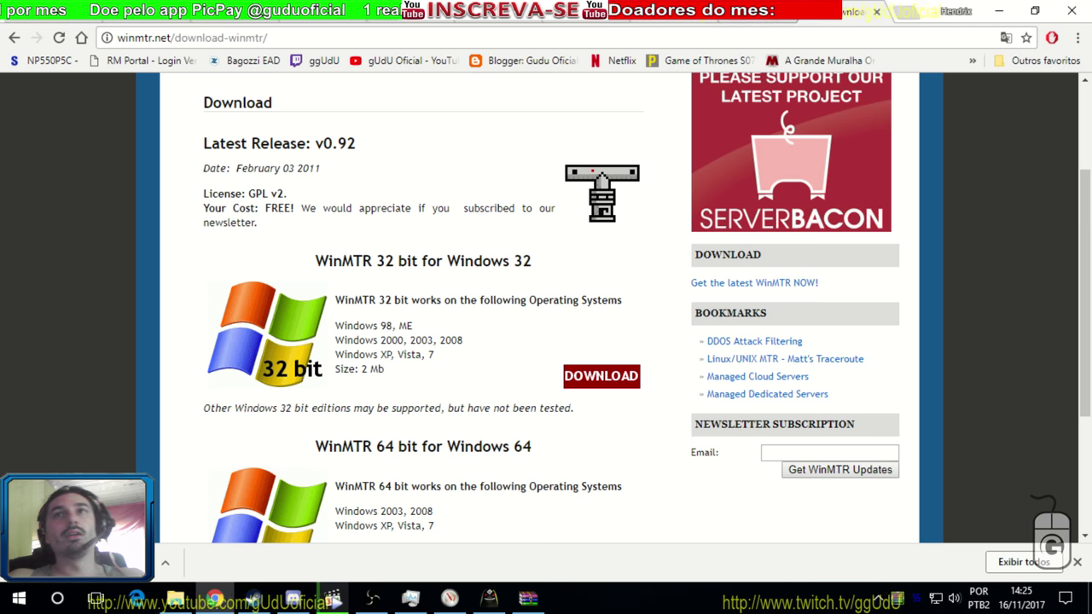
# Step: Read the Mandic wiki guide to MTR on Windows, covering the WinMTR download, the Host and Start controls, and the result columns
pyautogui.hotkey('alt', 'Left')
pyautogui.scroll(10, 702, 247)
pyautogui.scroll(5, 699, 246)
pyautogui.scroll(-4, 700, 244)
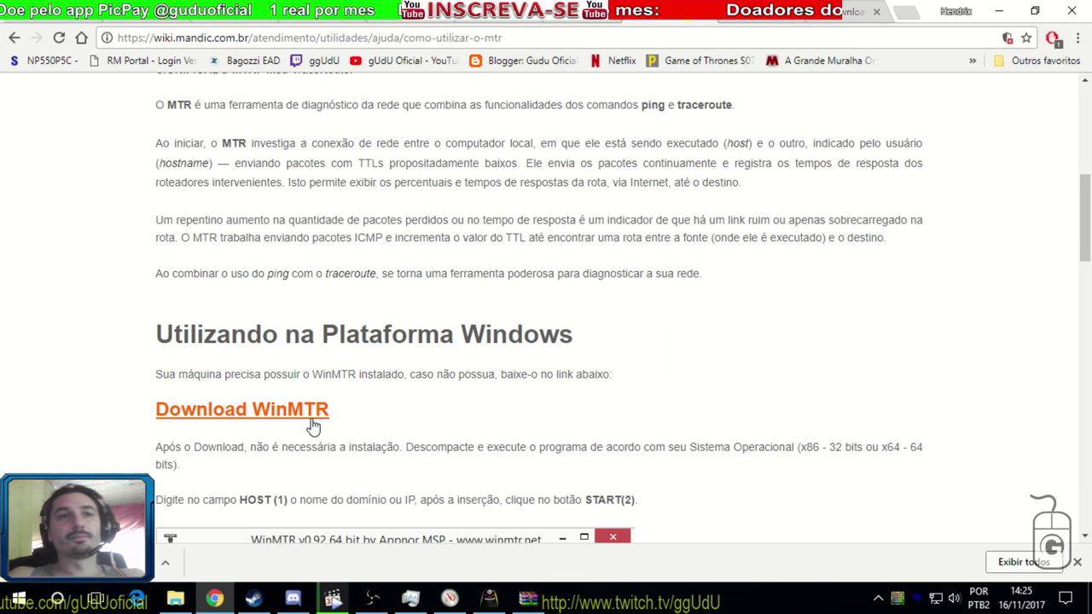
pyautogui.scroll(5, 375, 401)
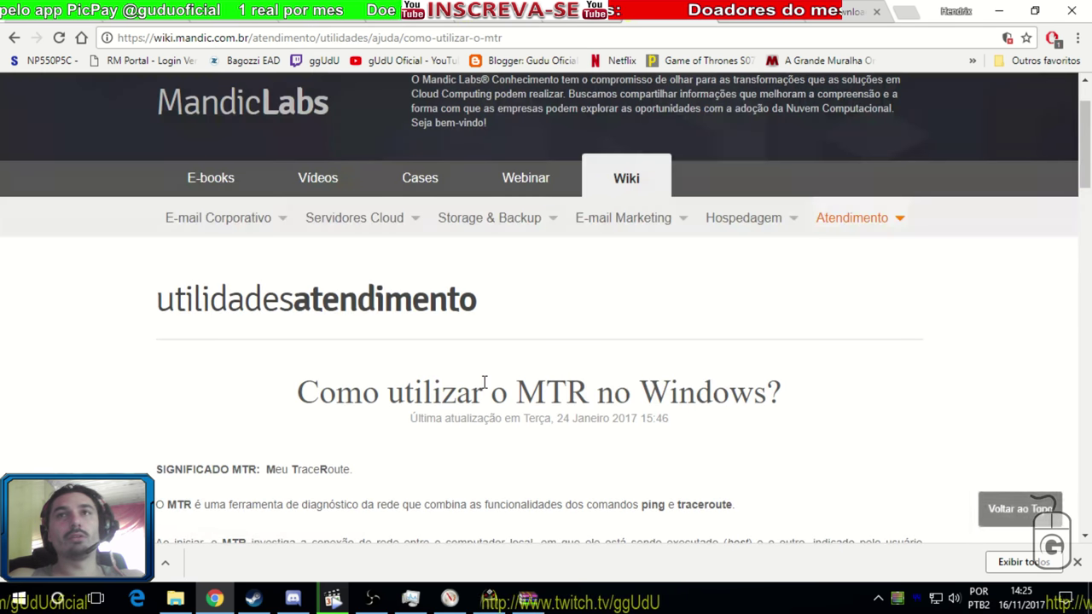
pyautogui.scroll(-6, 418, 383)
pyautogui.scroll(-3, 488, 388)
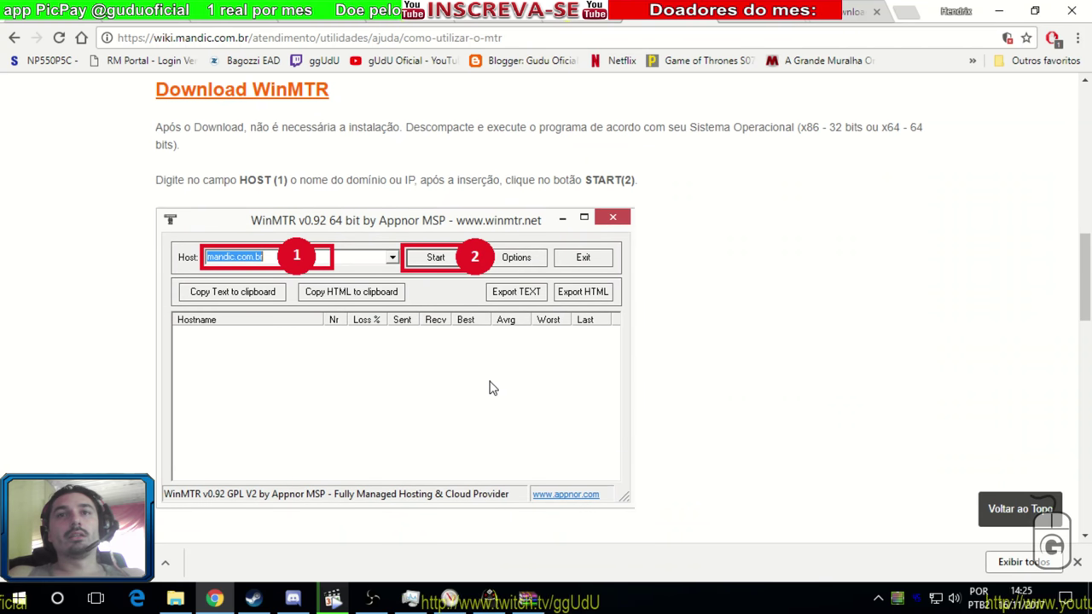
pyautogui.scroll(-3, 502, 378)
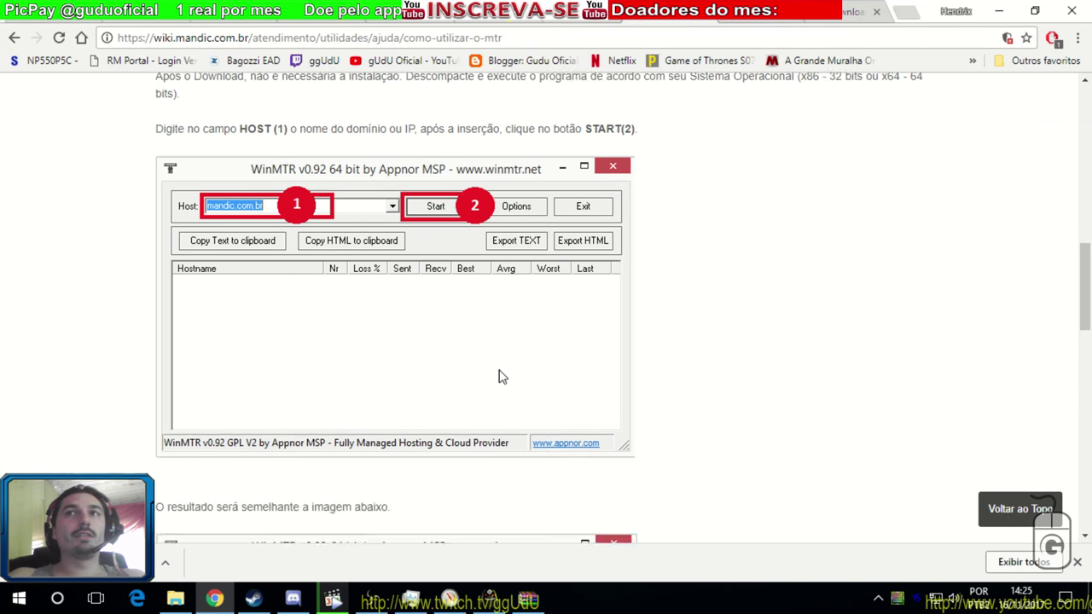
pyautogui.scroll(-3, 499, 369)
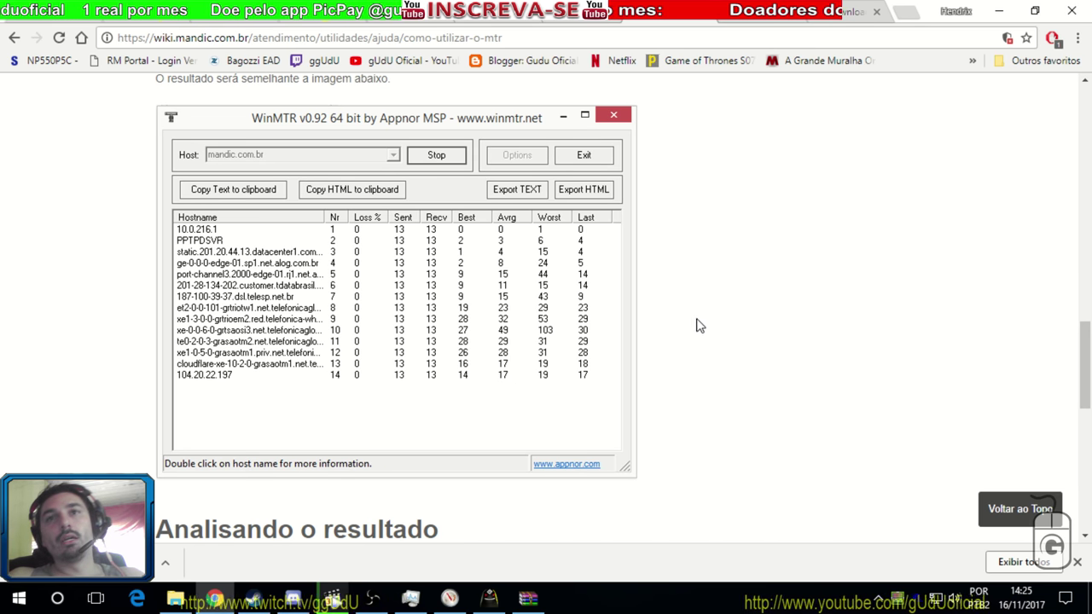
pyautogui.scroll(-3, 689, 314)
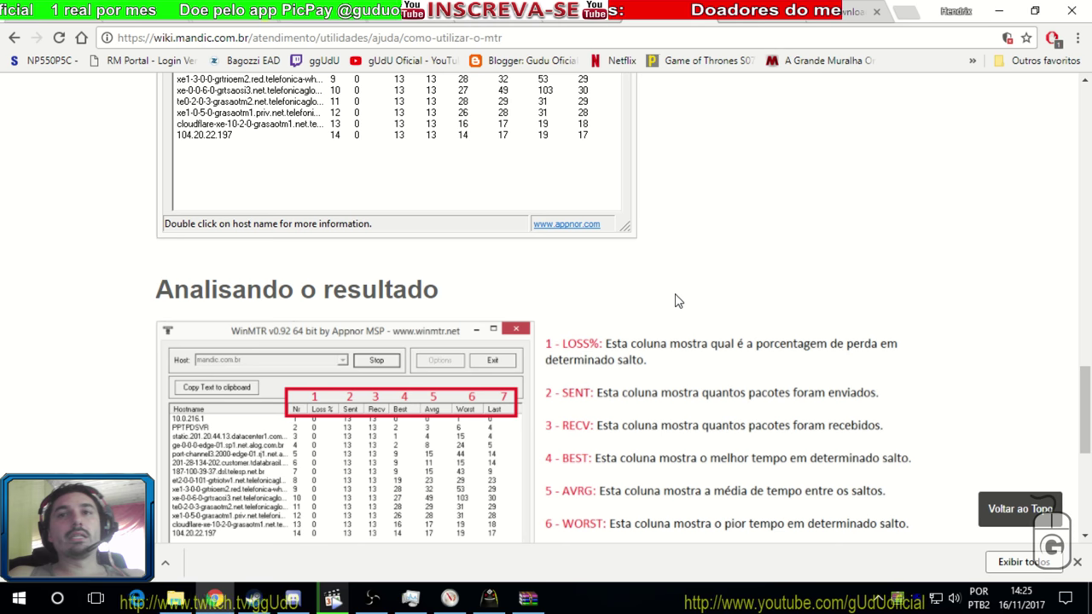
pyautogui.scroll(-1, 681, 292)
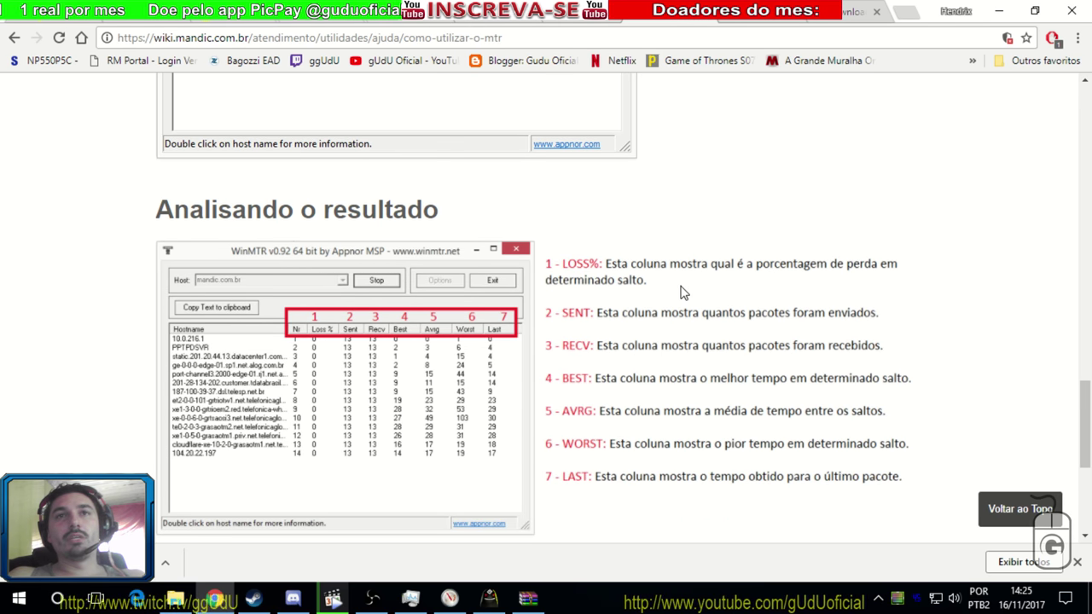
pyautogui.scroll(-1, 380, 199)
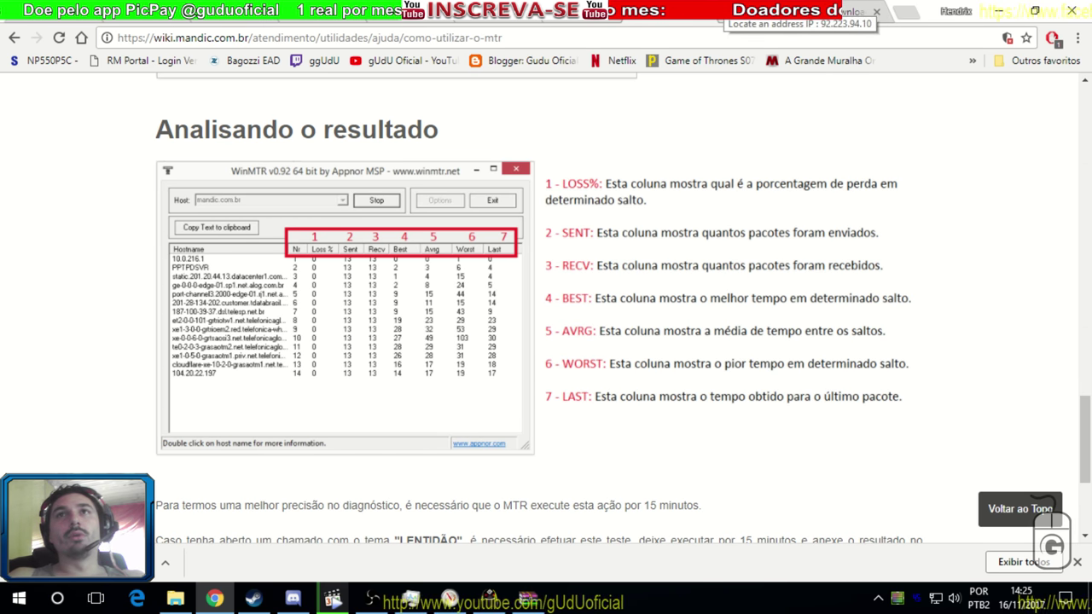
# Step: Open the online traceroute tool from the whoisip.ovh page for 92.223.94.10
pyautogui.hotkey('ctrl', 'Tab')
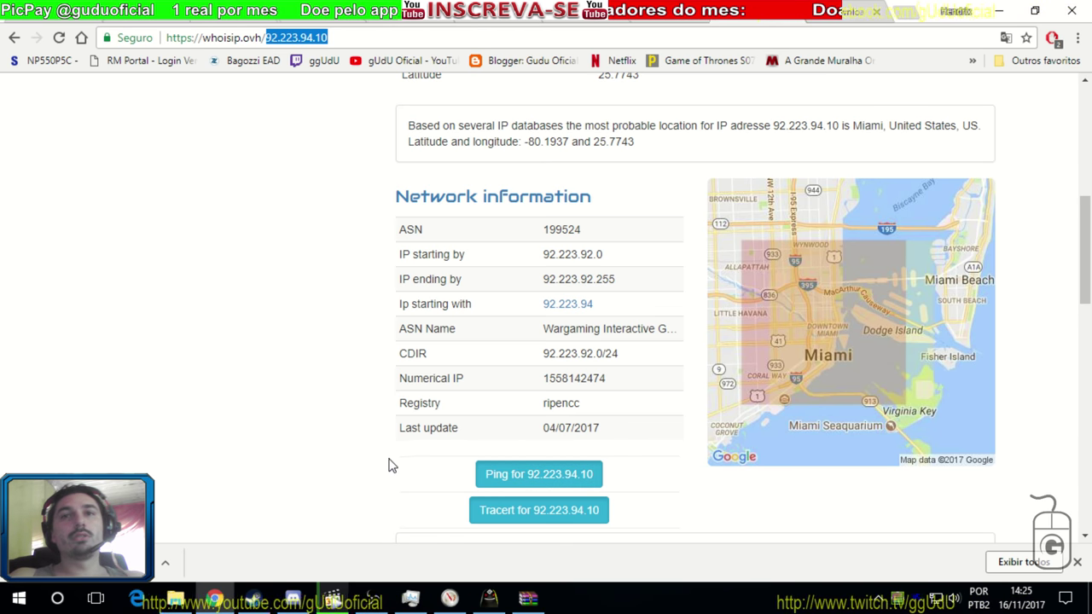
pyautogui.scroll(-1, 391, 442)
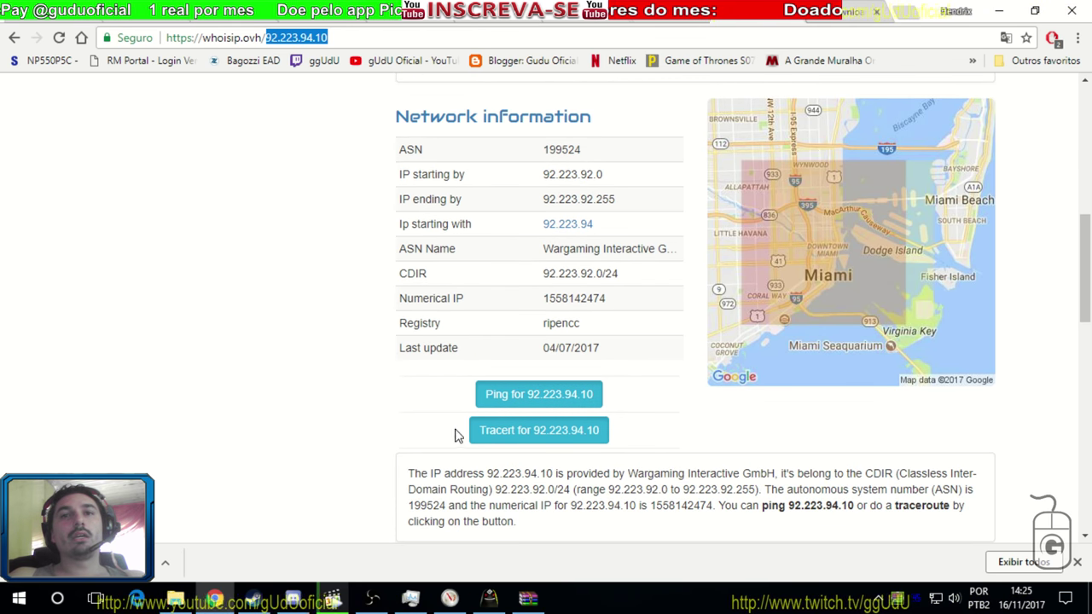
pyautogui.click(526, 437)
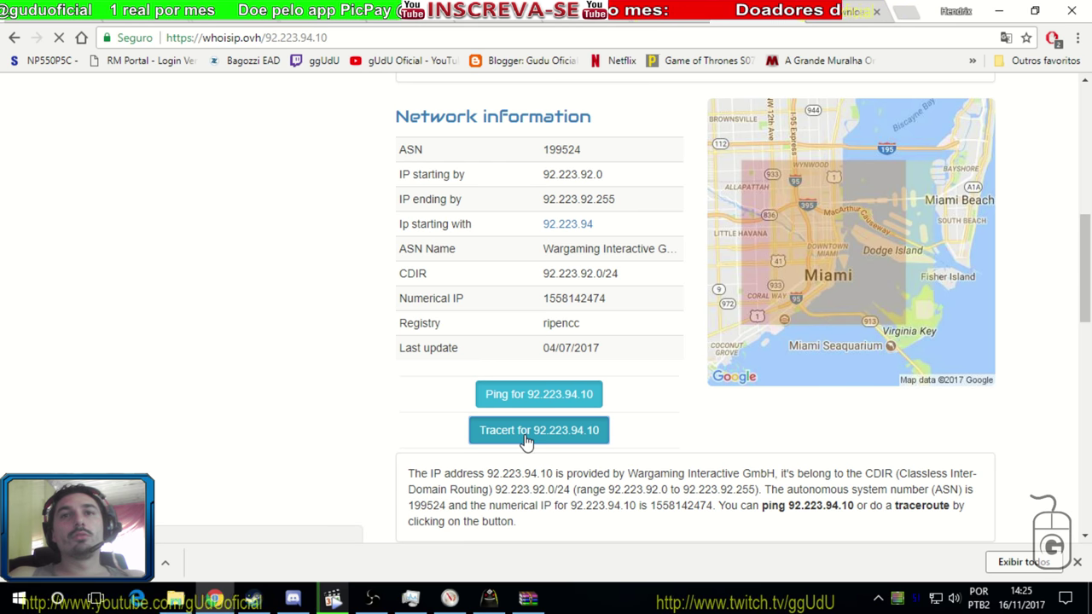
pyautogui.click(355, 278)
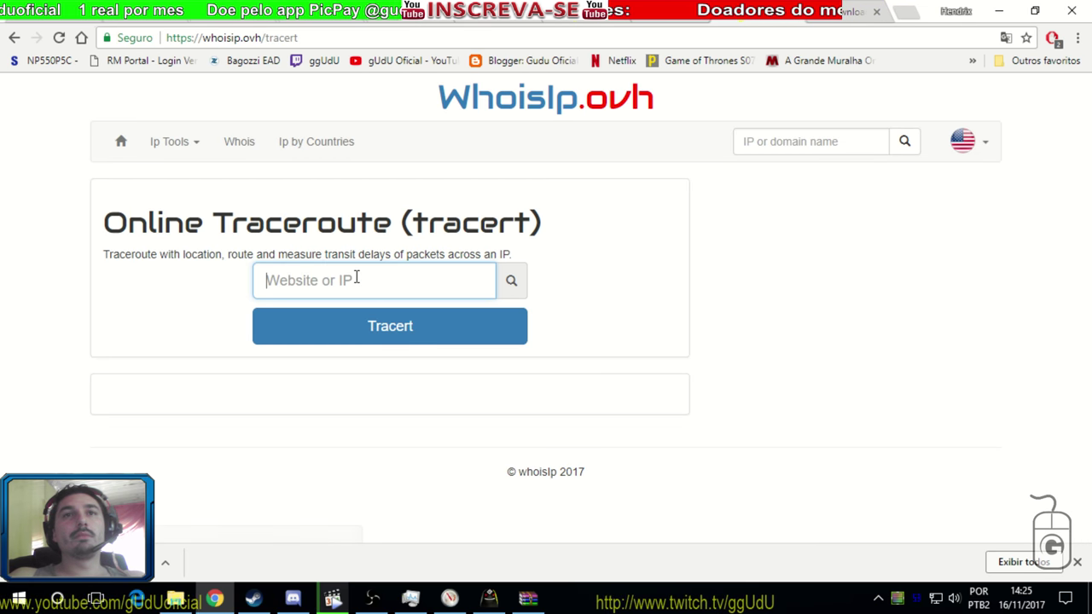
pyautogui.write('http://winmtr.net/download-winmtr/')
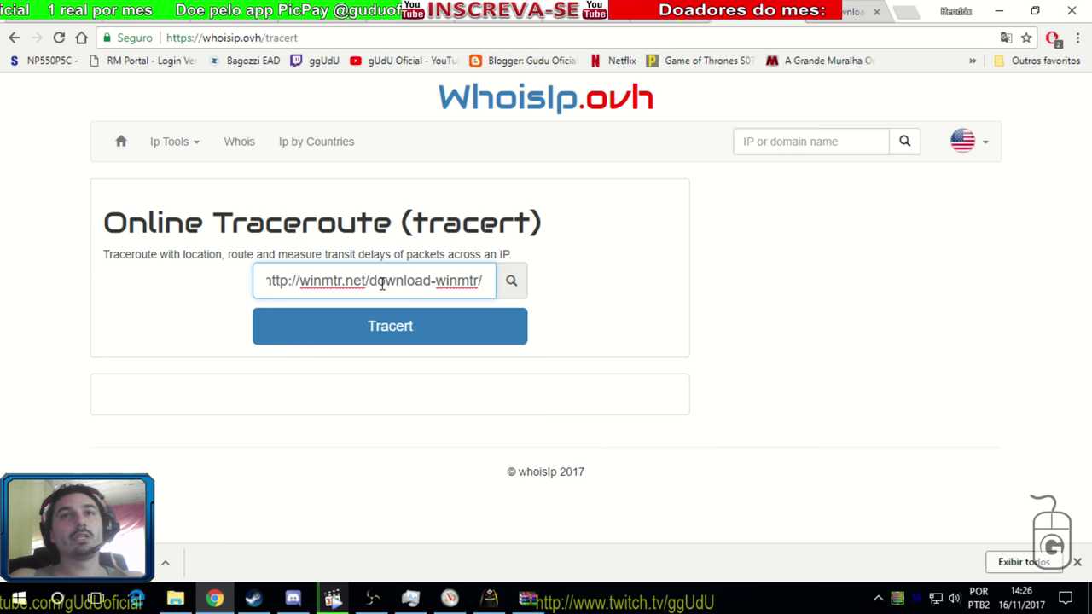
pyautogui.hotkey('ctrl', 'a')
pyautogui.press('BackSpace')
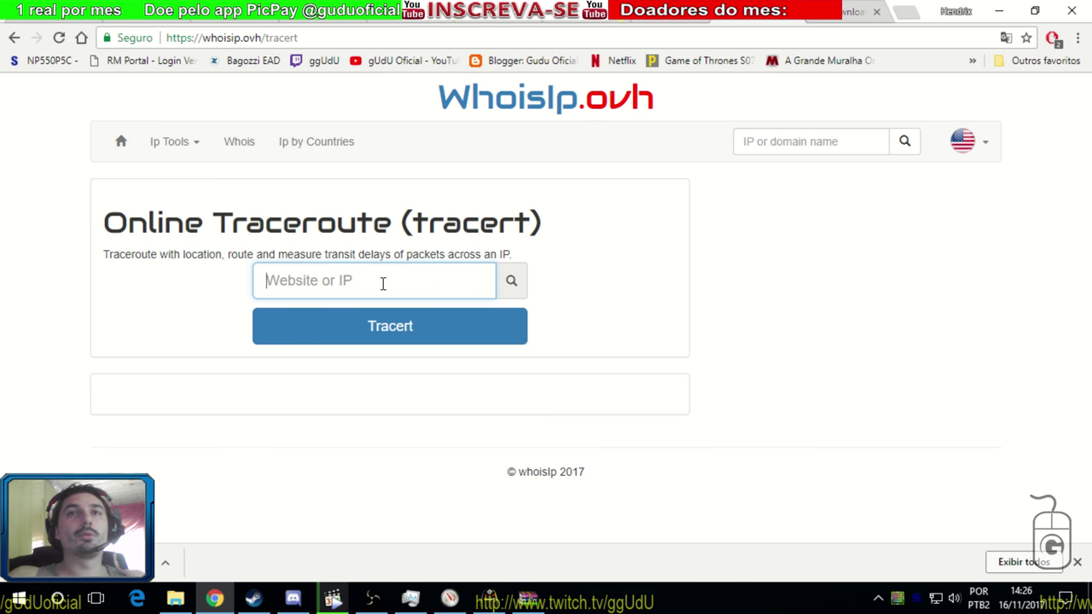
# Step: Return to the forum instructions and select the host IP 92.223.94.10 in step 2
pyautogui.hotkey('ctrl', 'shift', 'Tab')
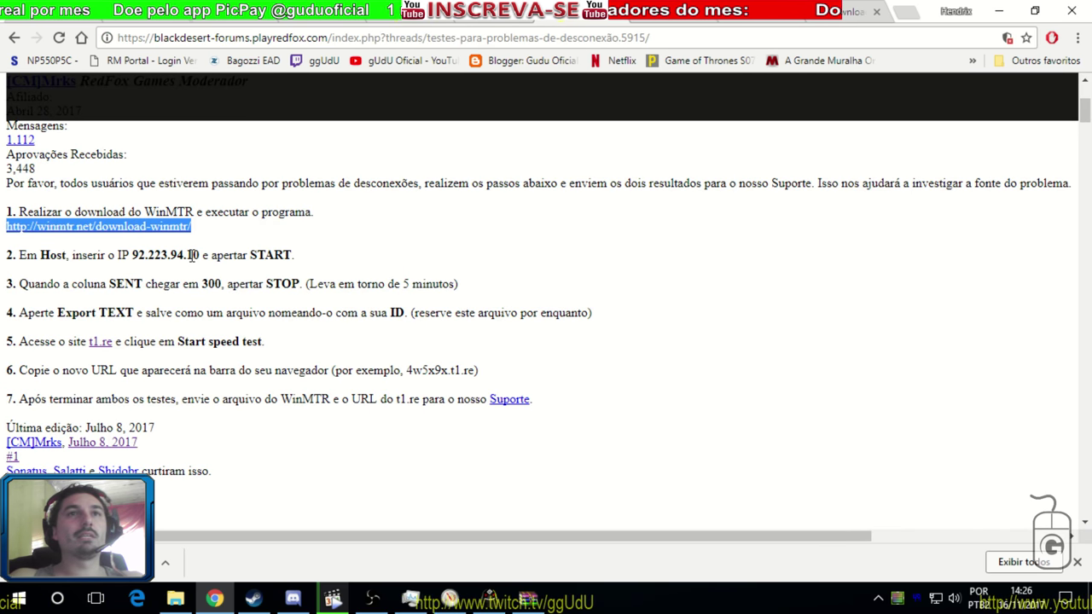
pyautogui.click(204, 254)
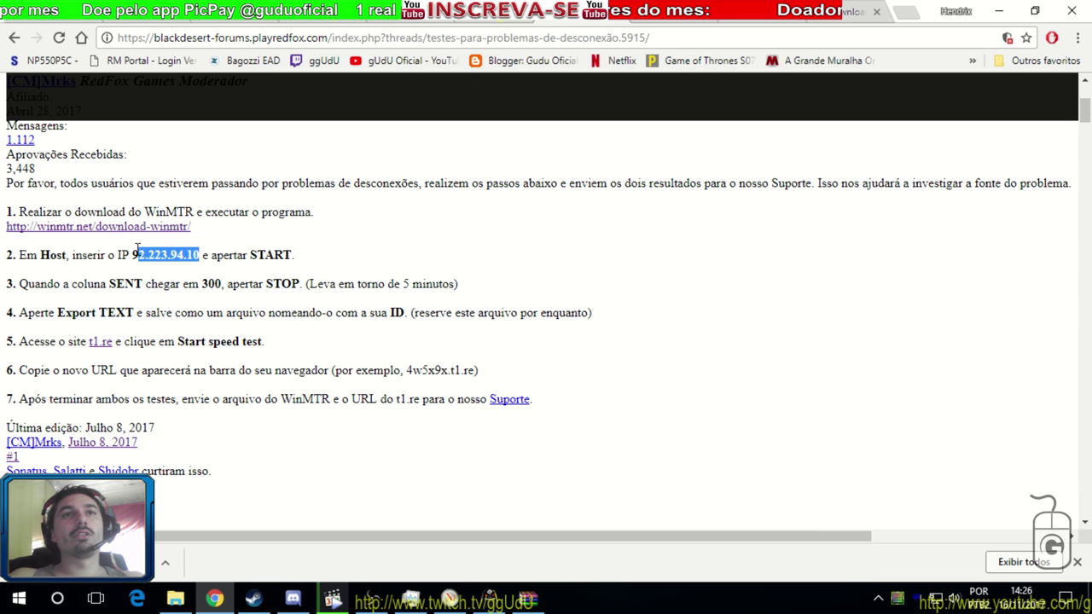
pyautogui.moveTo(137, 248); pyautogui.dragTo(140, 246)
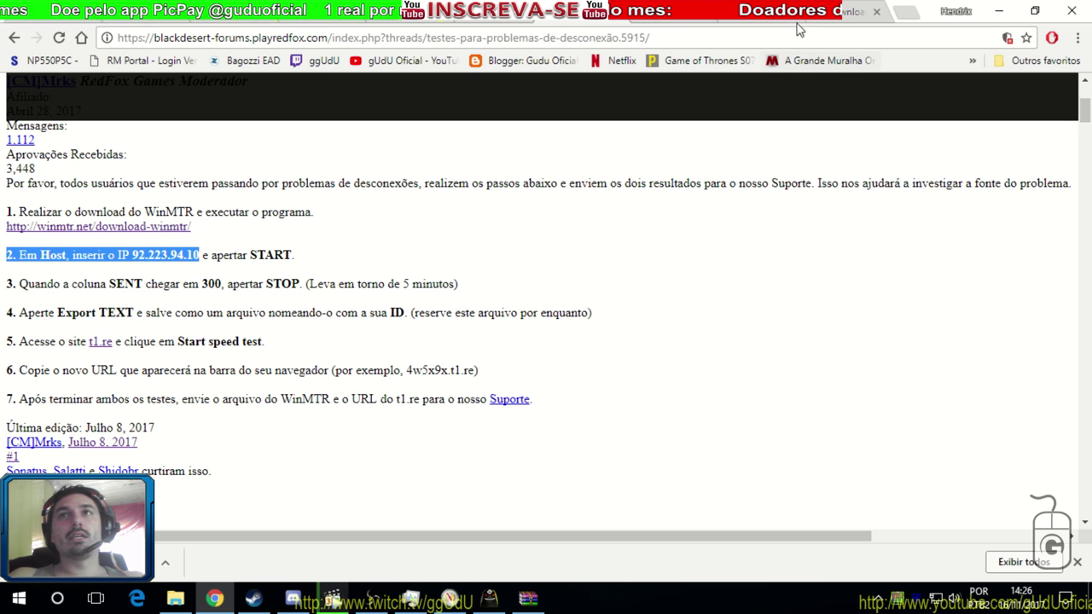
# Step: Switch to Resource Monitor, widen the local address column of the TCP connections, and examine the BlackDesertPatcher32 entries
pyautogui.click(488, 597)
pyautogui.click(449, 597)
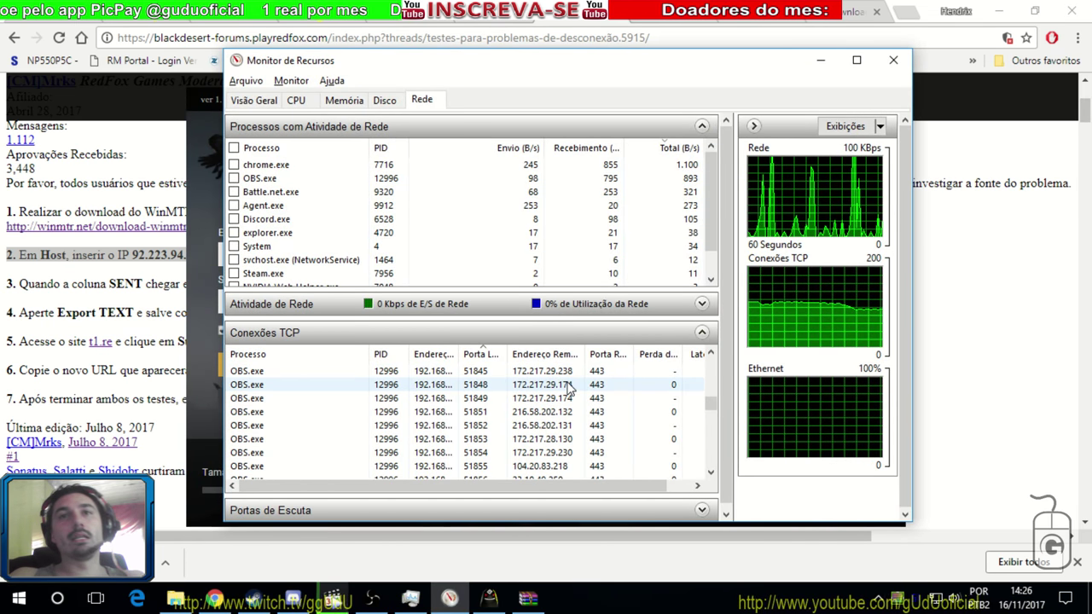
pyautogui.click(569, 386)
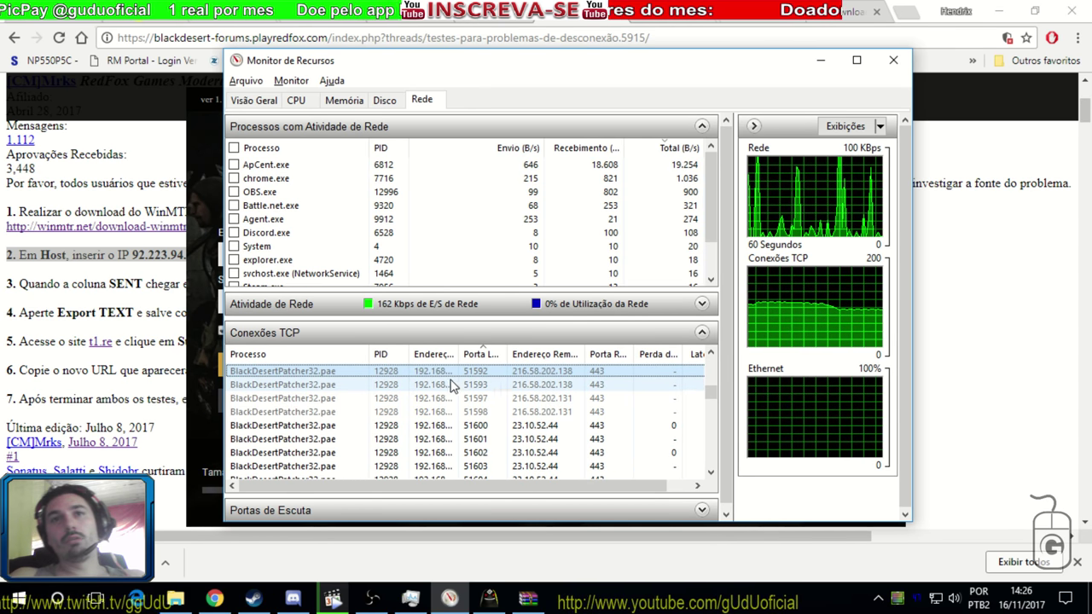
pyautogui.moveTo(459, 359); pyautogui.dragTo(491, 358)
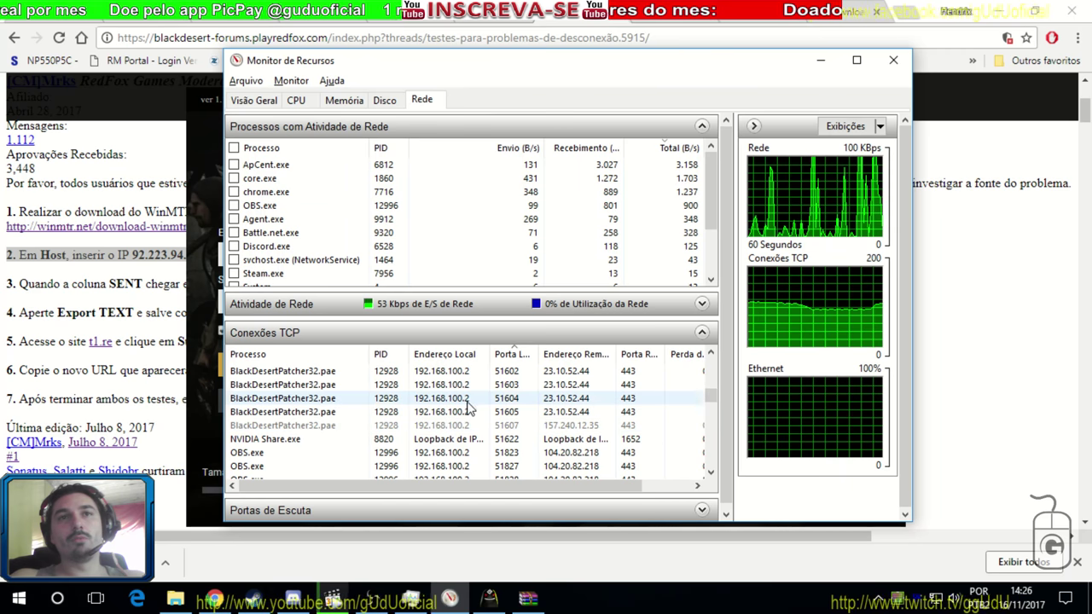
pyautogui.click(419, 413)
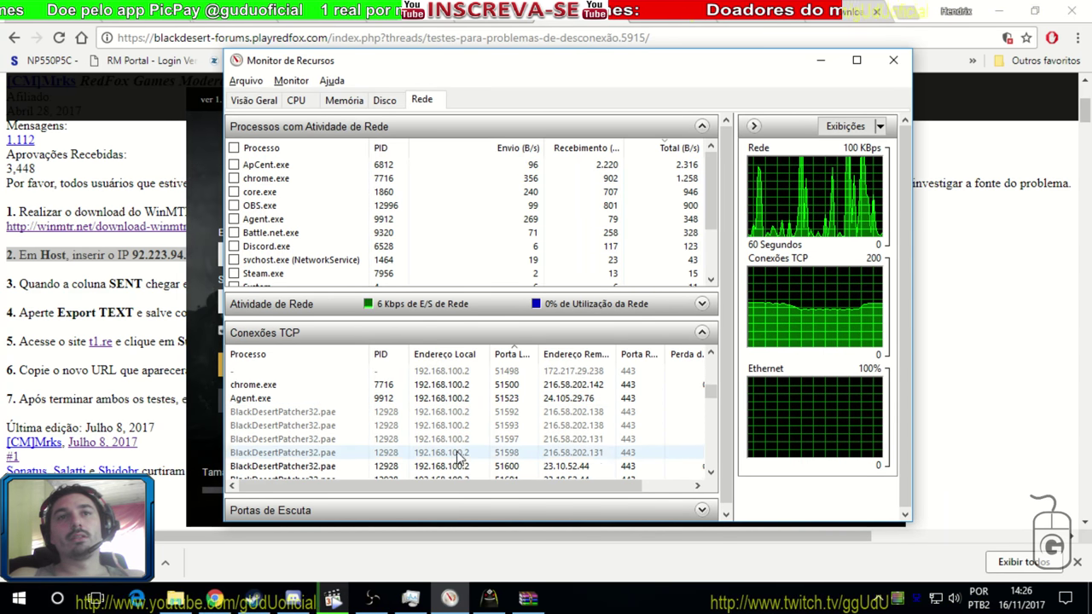
# Step: Close the Black Desert launcher and sort Resource Monitor's TCP connections by process
pyautogui.click(489, 599)
pyautogui.click(887, 100)
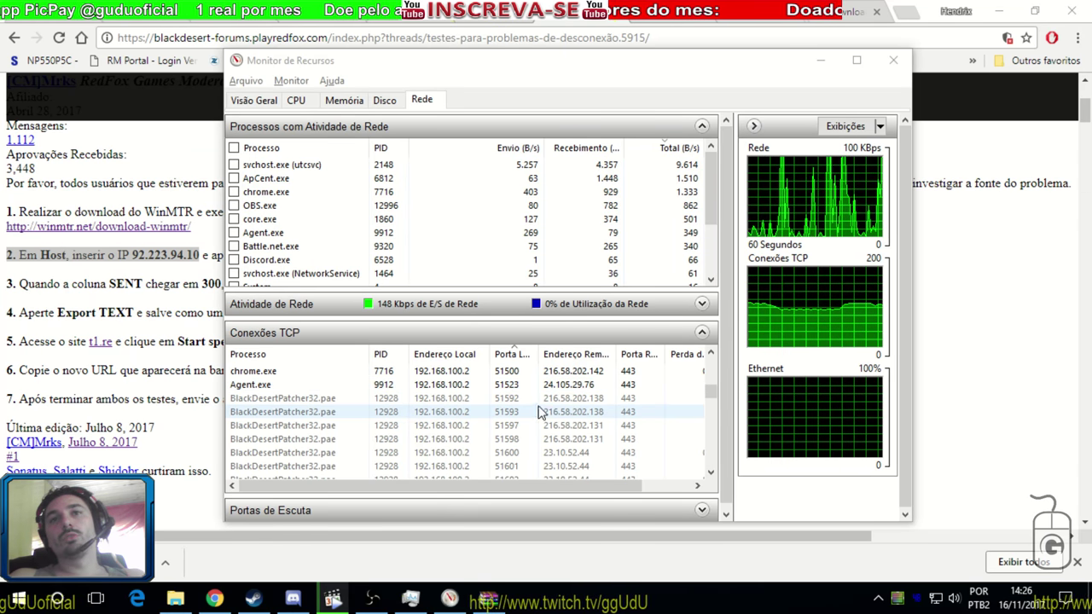
pyautogui.click(587, 335)
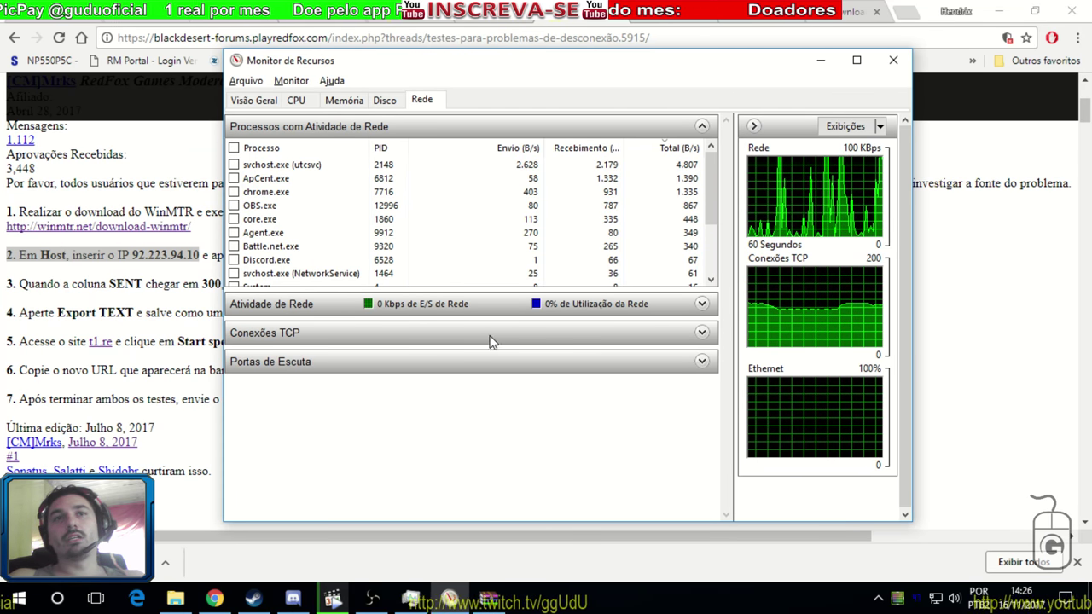
pyautogui.click(491, 337)
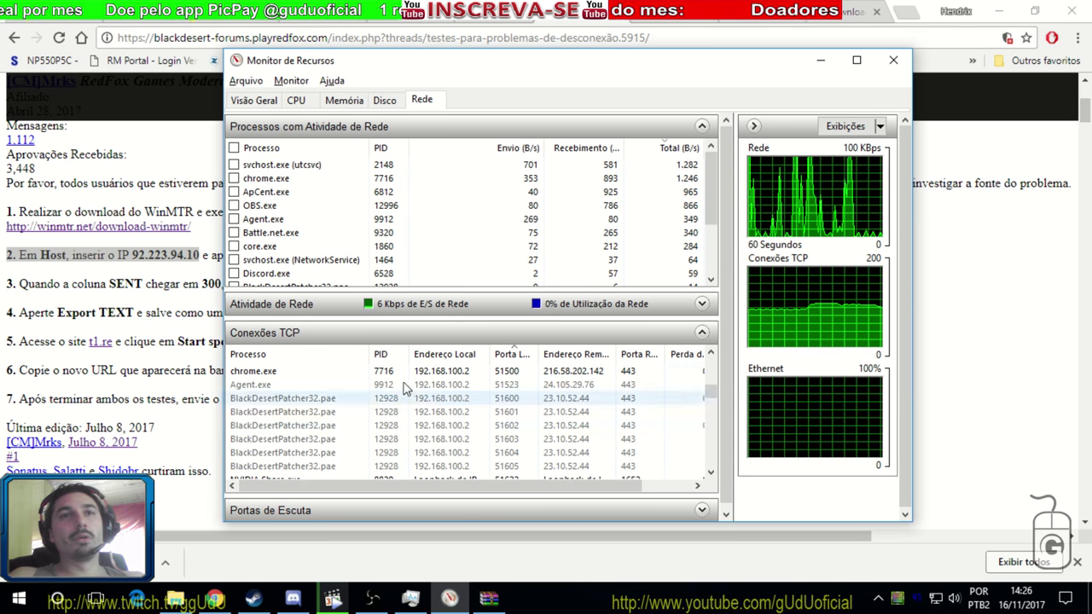
pyautogui.click(306, 354)
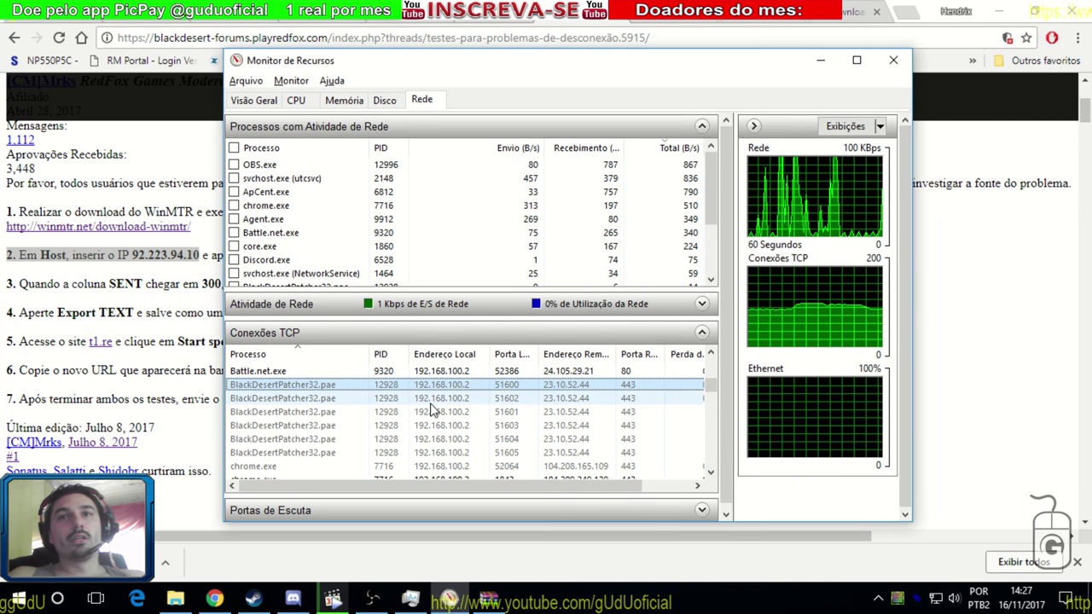
# Step: Show the desktop and relaunch Black Desert from its shortcut
pyautogui.press('super+d')
pyautogui.doubleClick(89, 297)
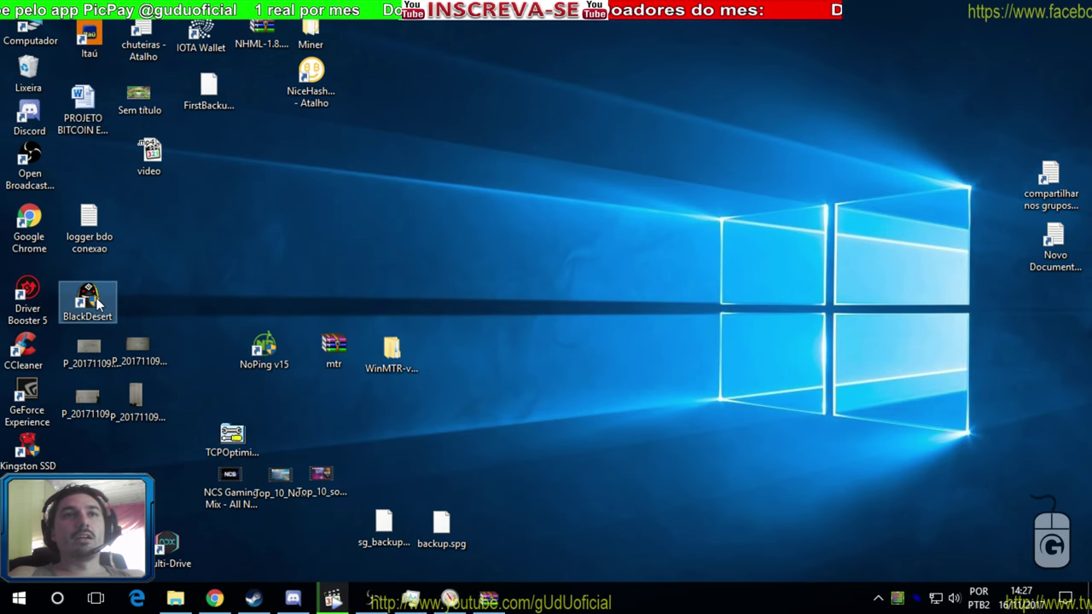
pyautogui.click(465, 411)
# Step: Return to Resource Monitor and examine the remote addresses of the BlackDesertPatcher32 TCP connections
pyautogui.click(411, 599)
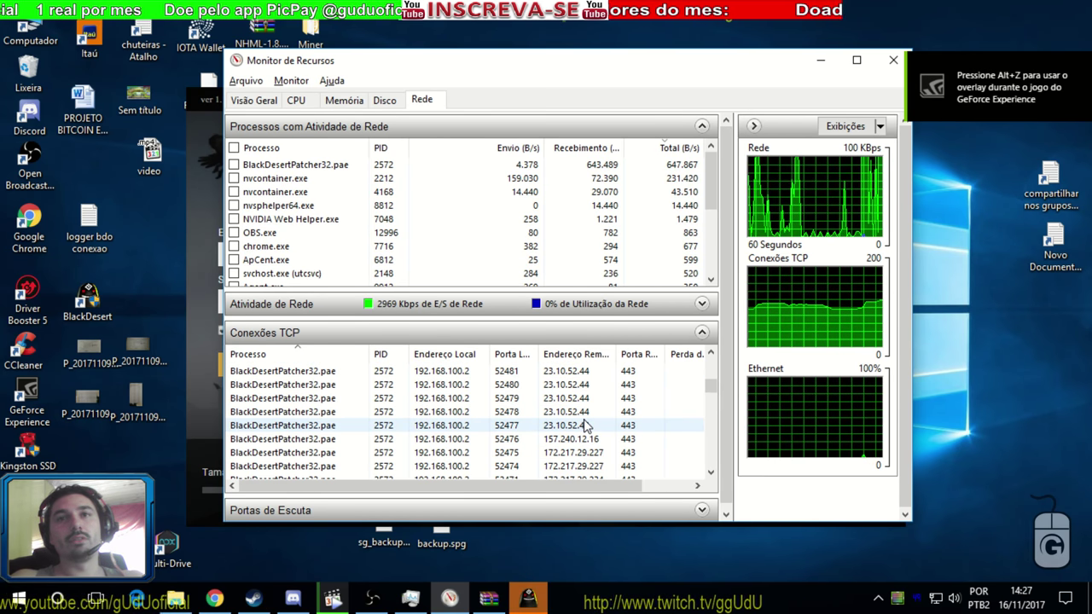
pyautogui.click(551, 424)
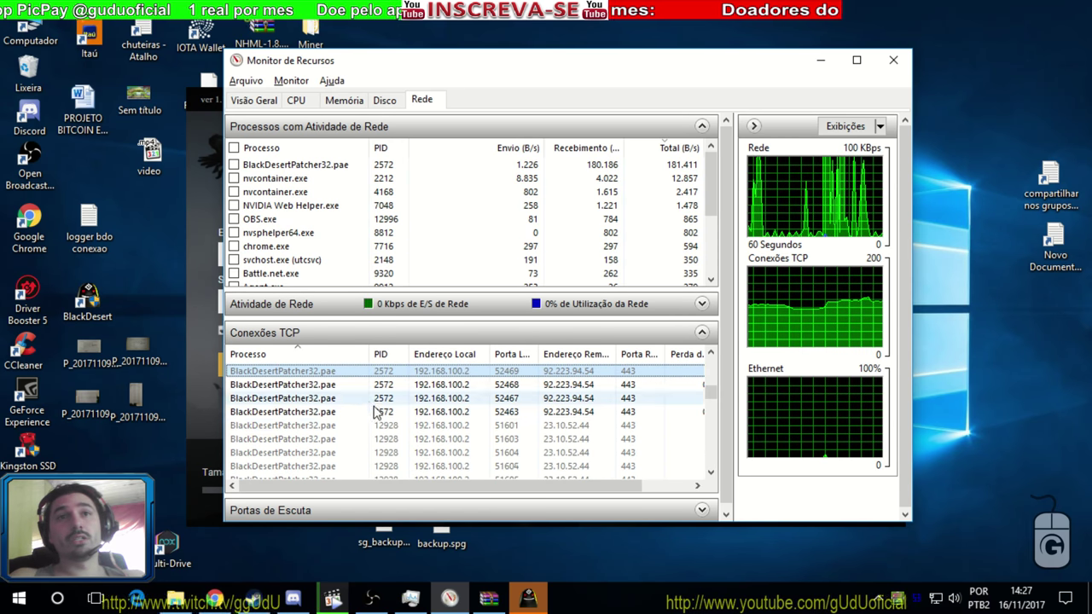
pyautogui.click(609, 415)
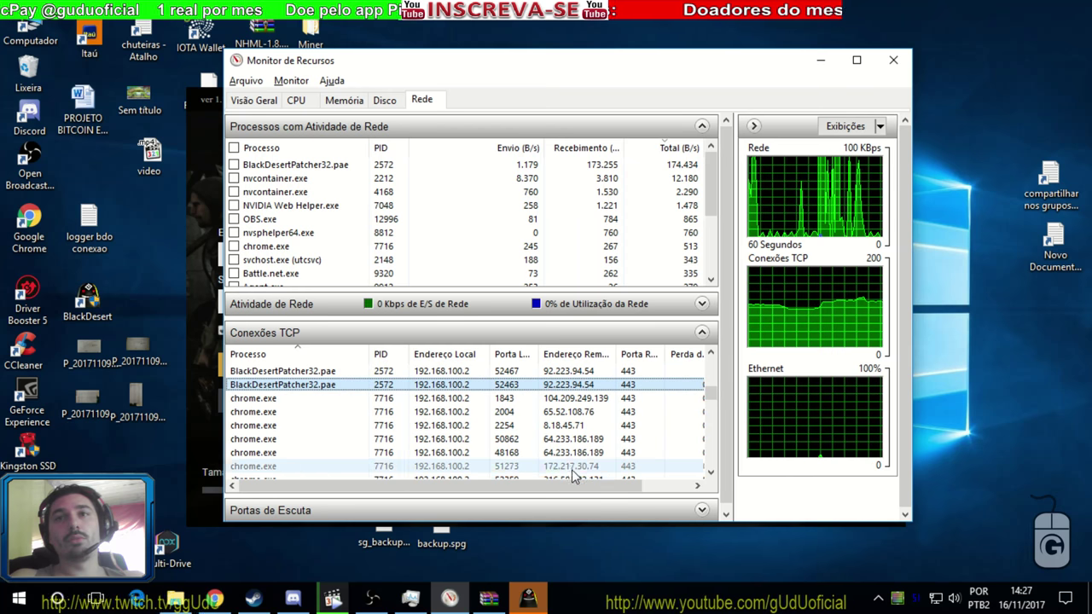
# Step: Widen the Resource Monitor window until the TCP connections' latency column shows alongside the process names, and select a BlackDesertPatcher32 connection
pyautogui.moveTo(577, 486); pyautogui.dragTo(642, 488)
pyautogui.click(657, 399)
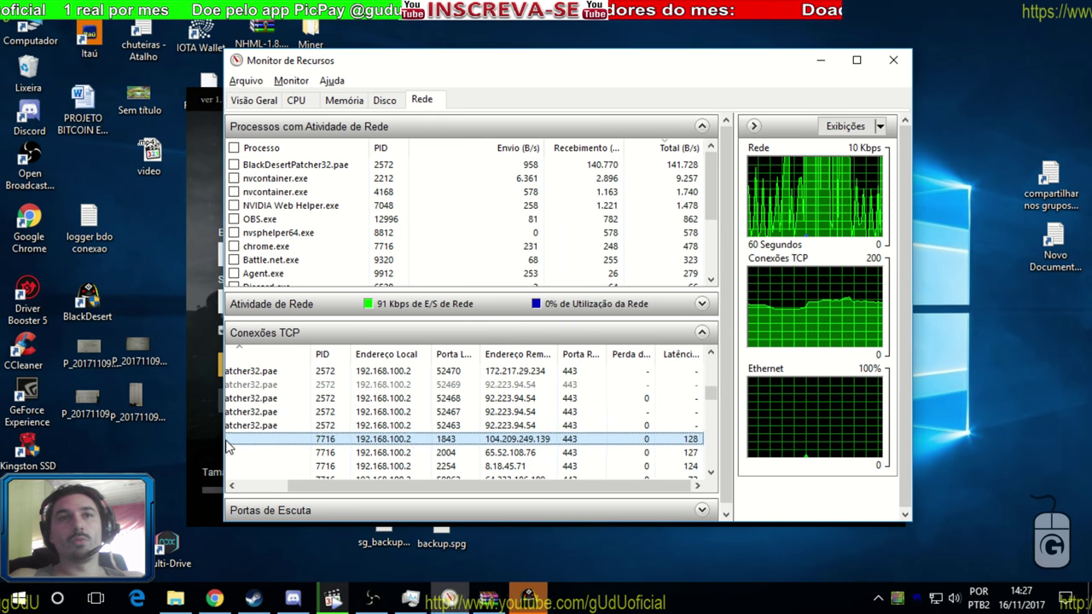
pyautogui.moveTo(224, 440); pyautogui.dragTo(103, 440)
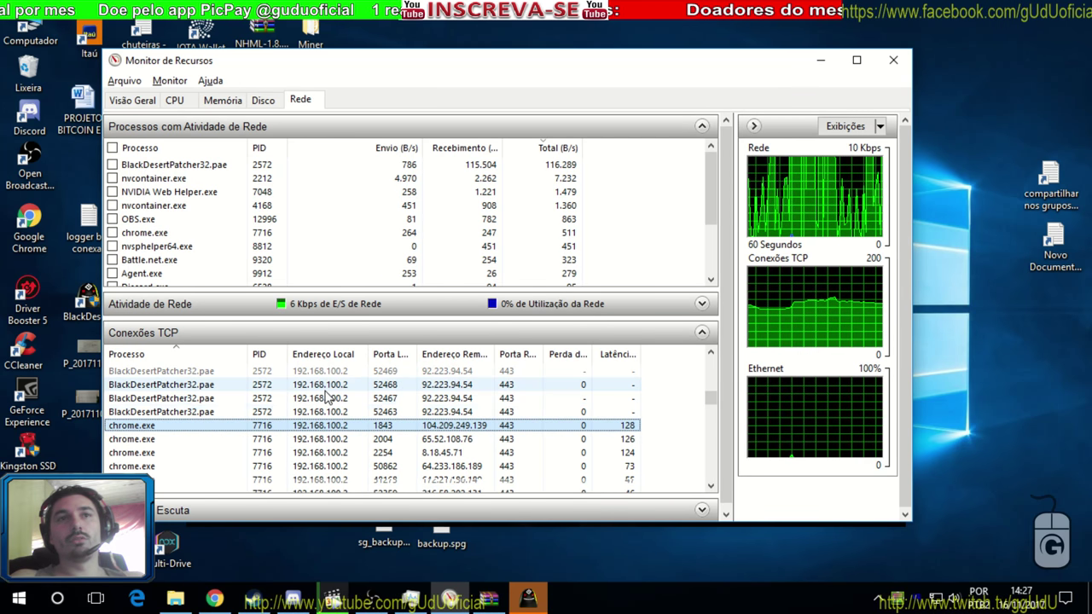
pyautogui.click(355, 415)
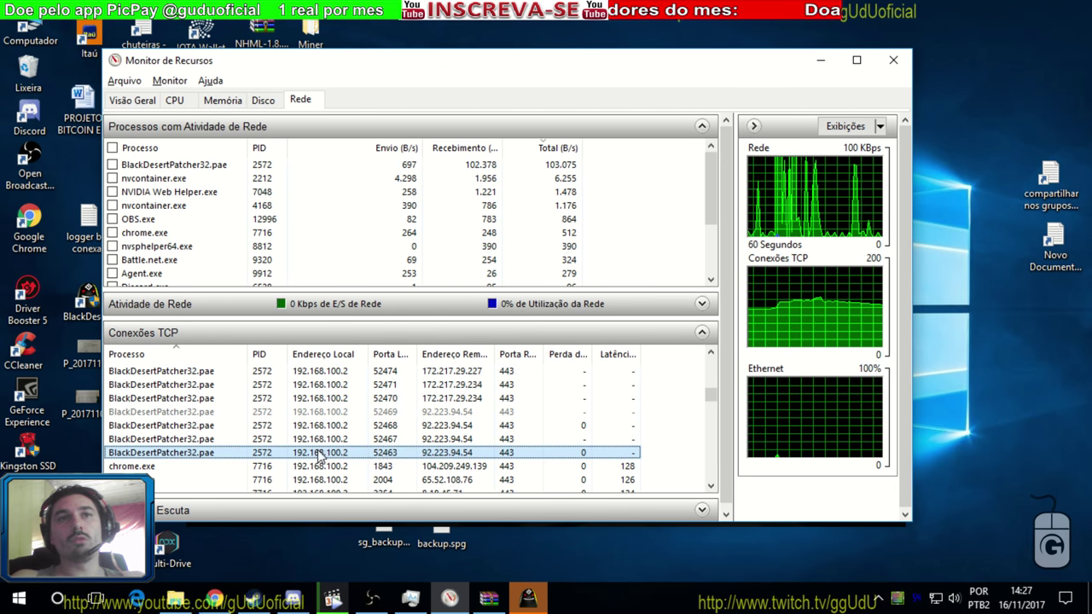
# Step: Sort the TCP connections by remote port and examine the BlackDesertPatcher32 entries using port 443
pyautogui.click(529, 363)
pyautogui.scroll(-5, 524, 415)
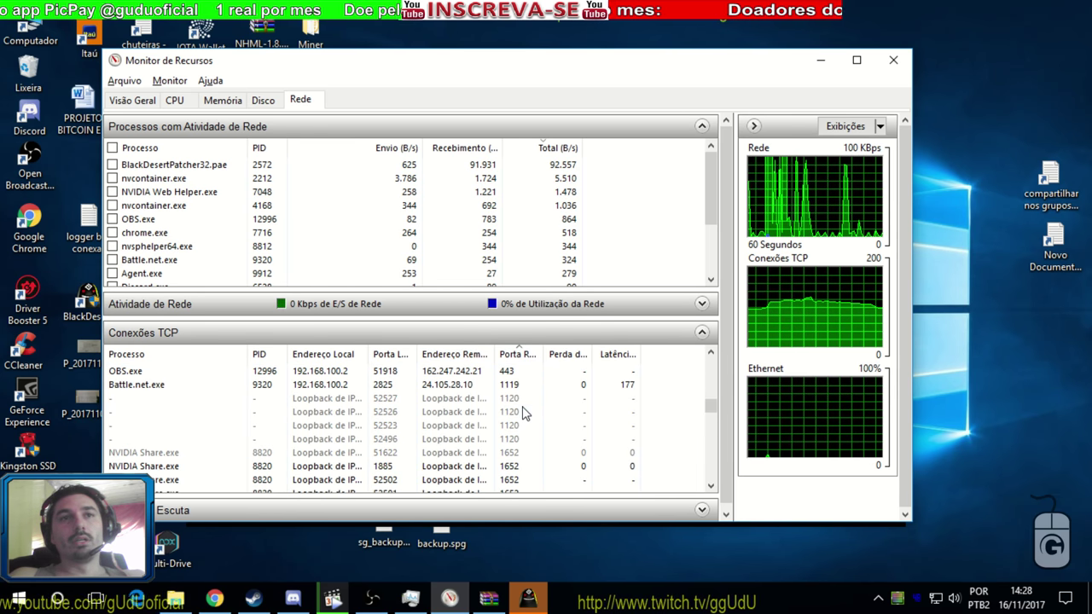
pyautogui.scroll(5, 524, 413)
pyautogui.click(525, 411)
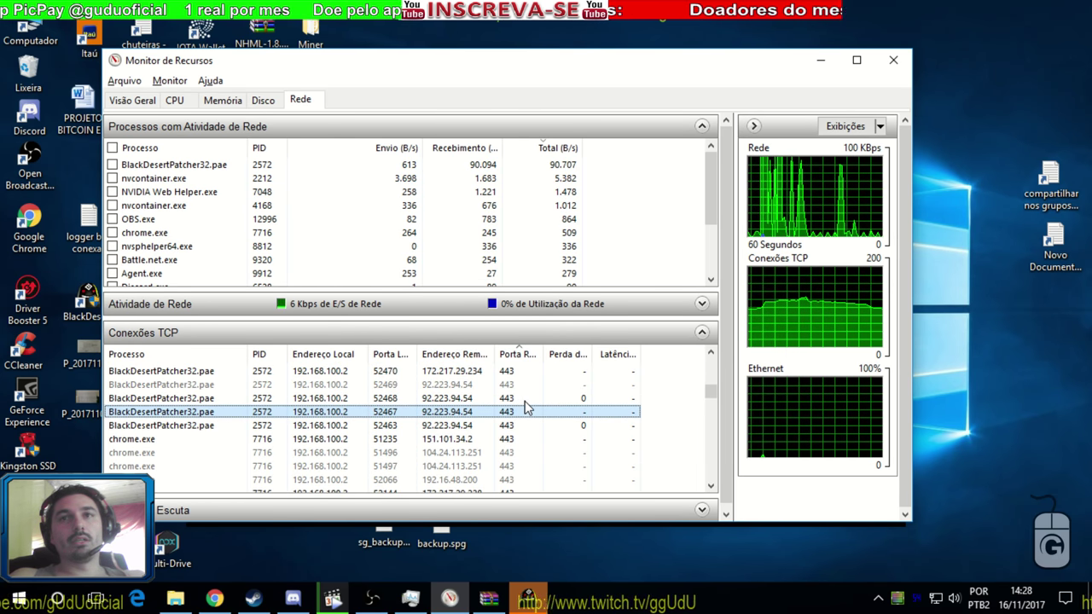
pyautogui.click(498, 423)
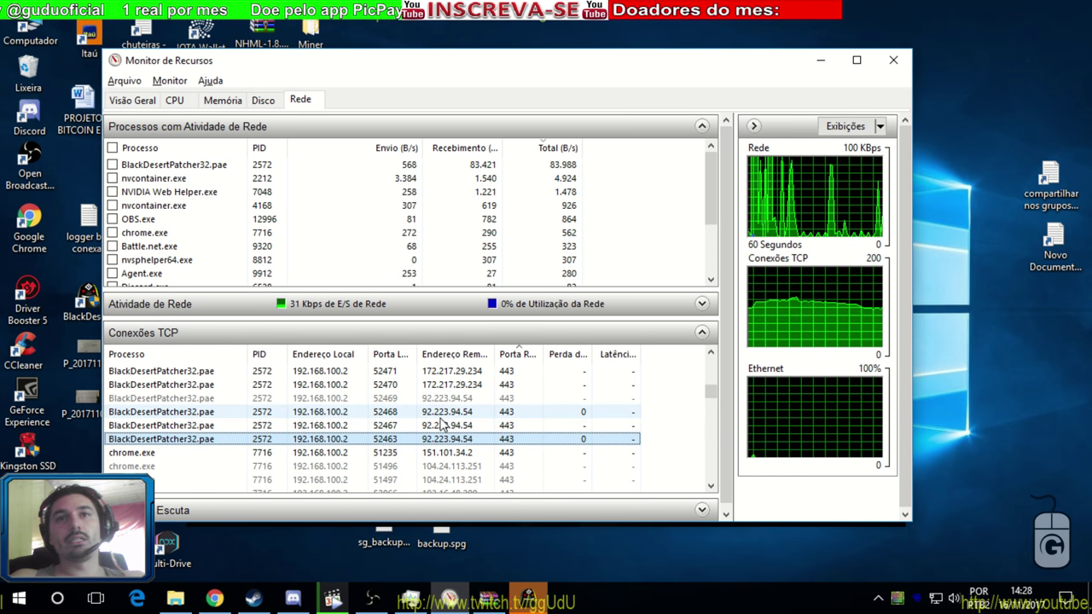
# Step: Switch to Chrome and run WhoisIp.ovh's online traceroute for 92.223.94.10
pyautogui.hotkey('alt', 'Tab')
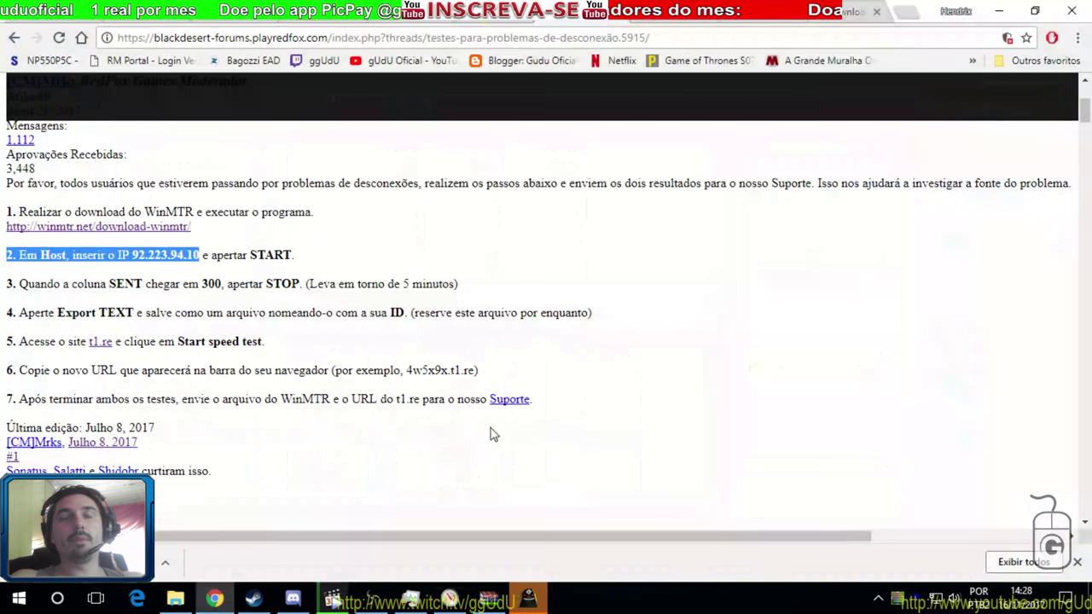
pyautogui.click(844, 8)
pyautogui.hotkey('ctrl', 'Tab')
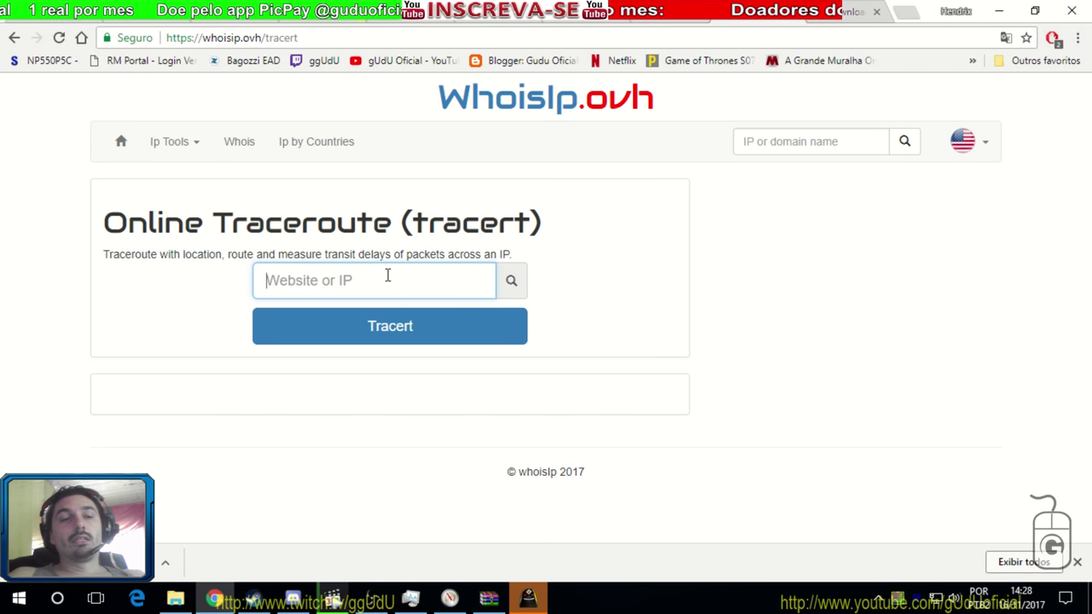
pyautogui.write('Em Host, inserir o IP 92.223.94.10')
pyautogui.moveTo(390, 275); pyautogui.dragTo(214, 287)
pyautogui.press('BackSpace')
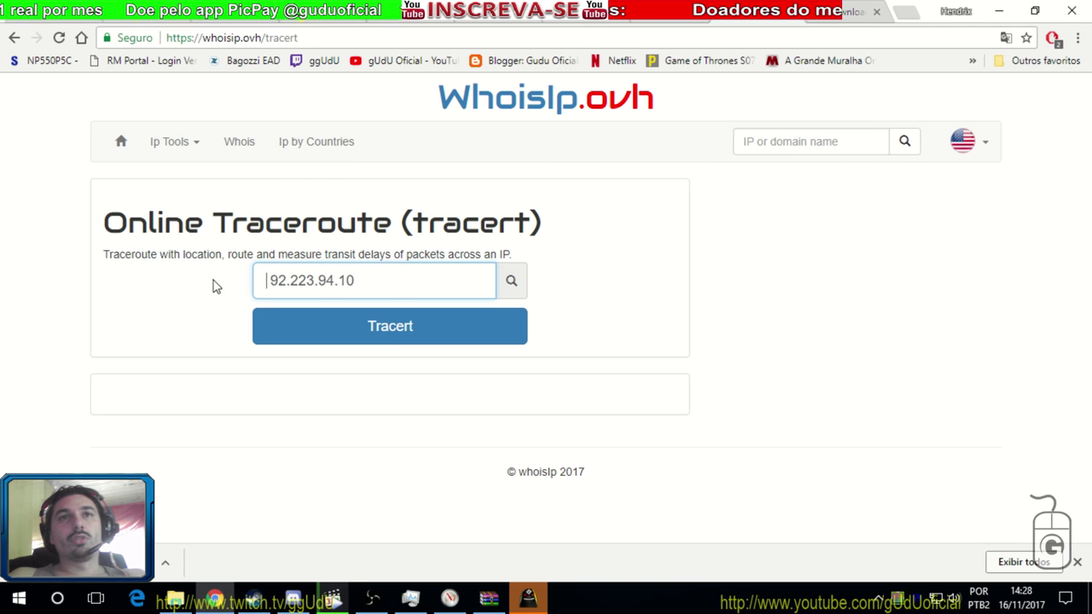
pyautogui.moveTo(349, 281); pyautogui.dragTo(286, 274)
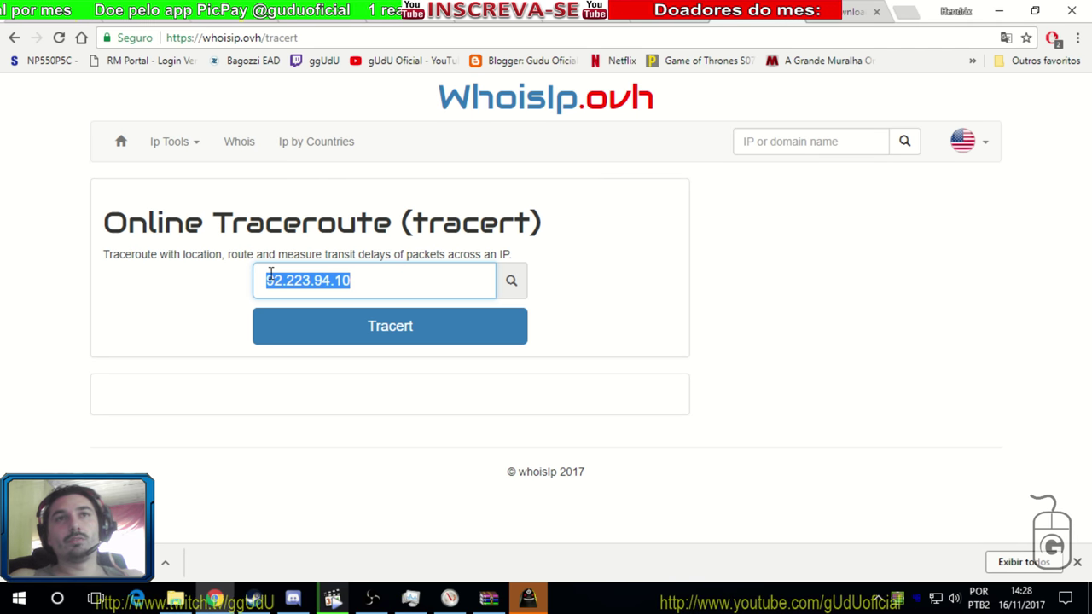
pyautogui.click(435, 326)
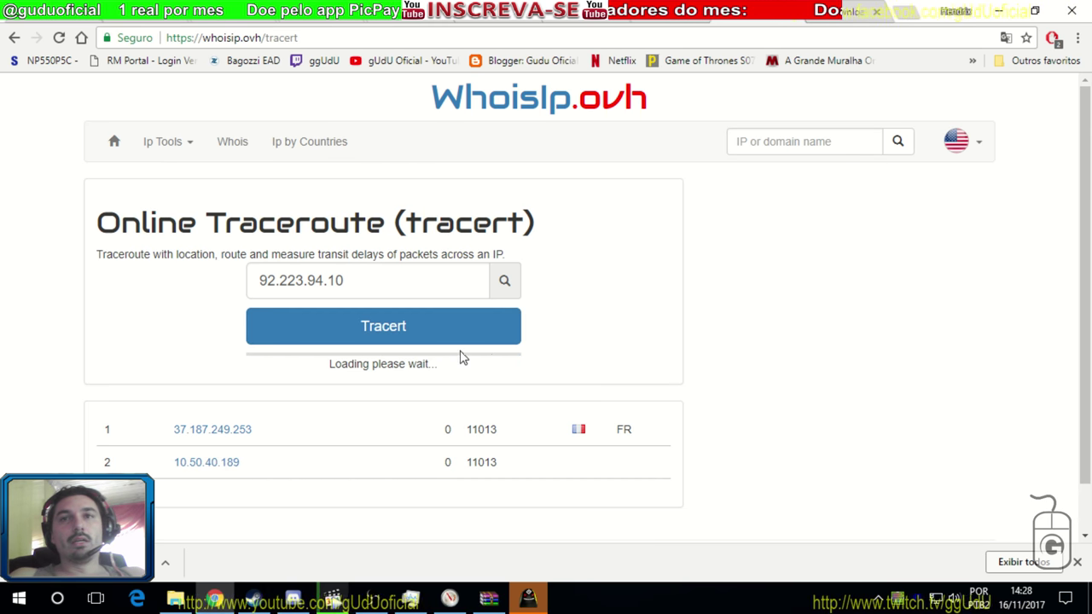
pyautogui.scroll(-1, 526, 348)
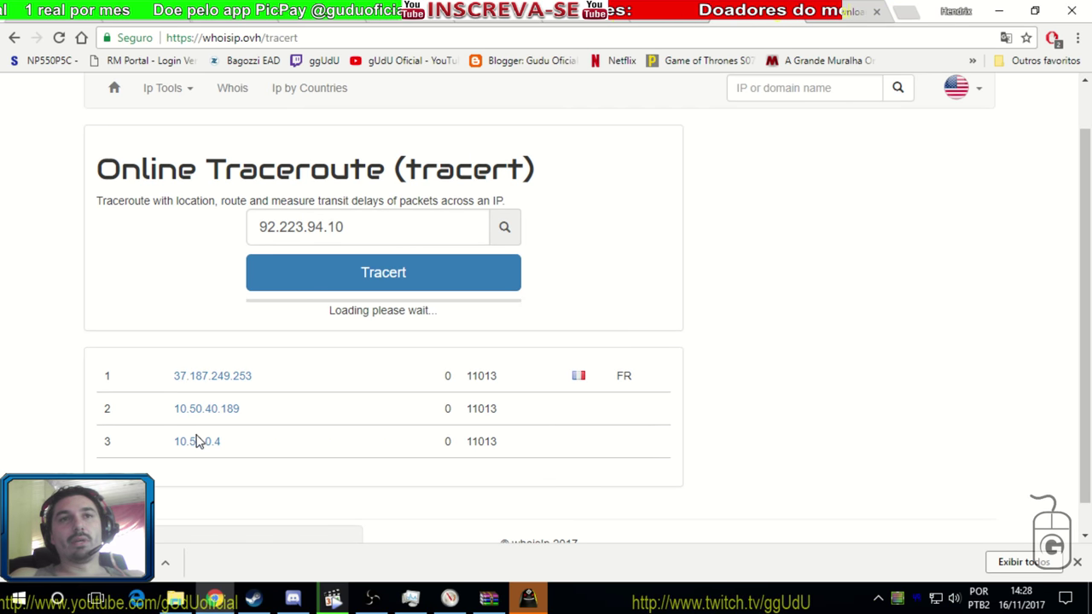
# Step: Open a Windows command prompt and run tracert 92.223.94.10
pyautogui.press('super+r')
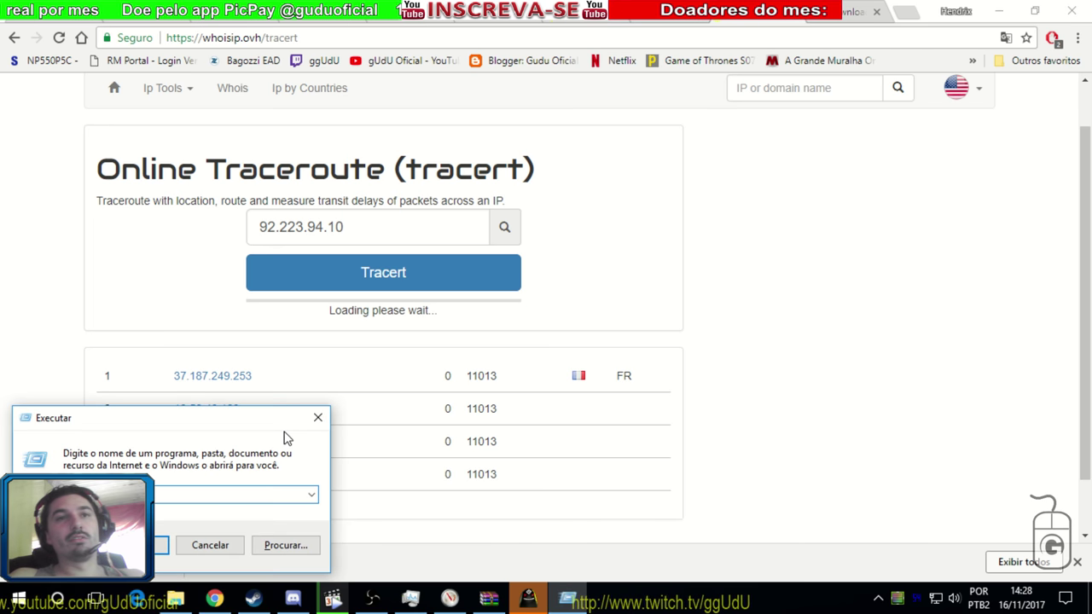
pyautogui.write('cmd')
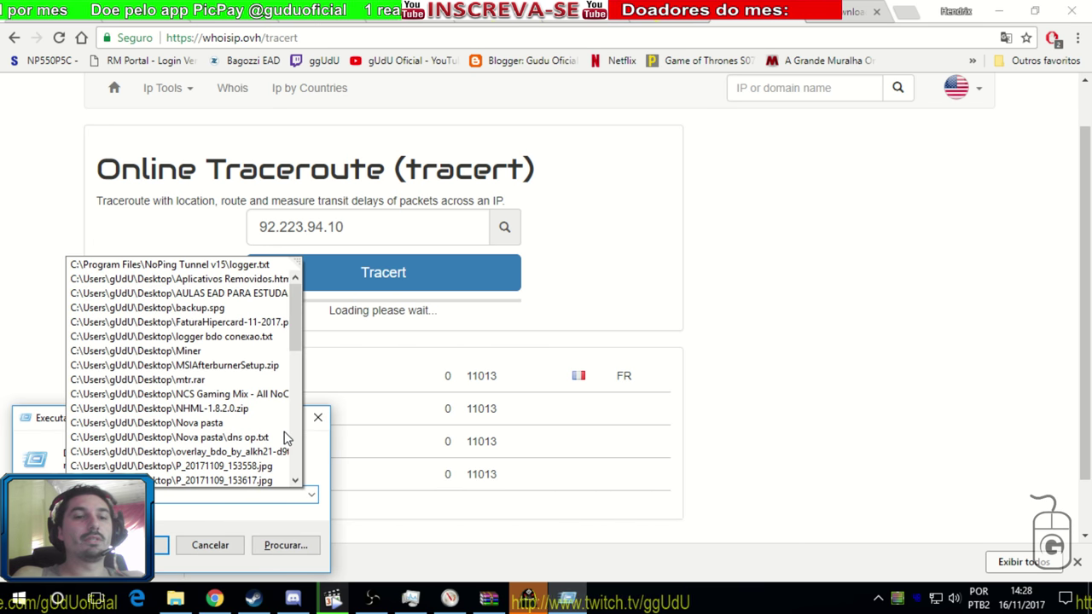
pyautogui.press('Return')
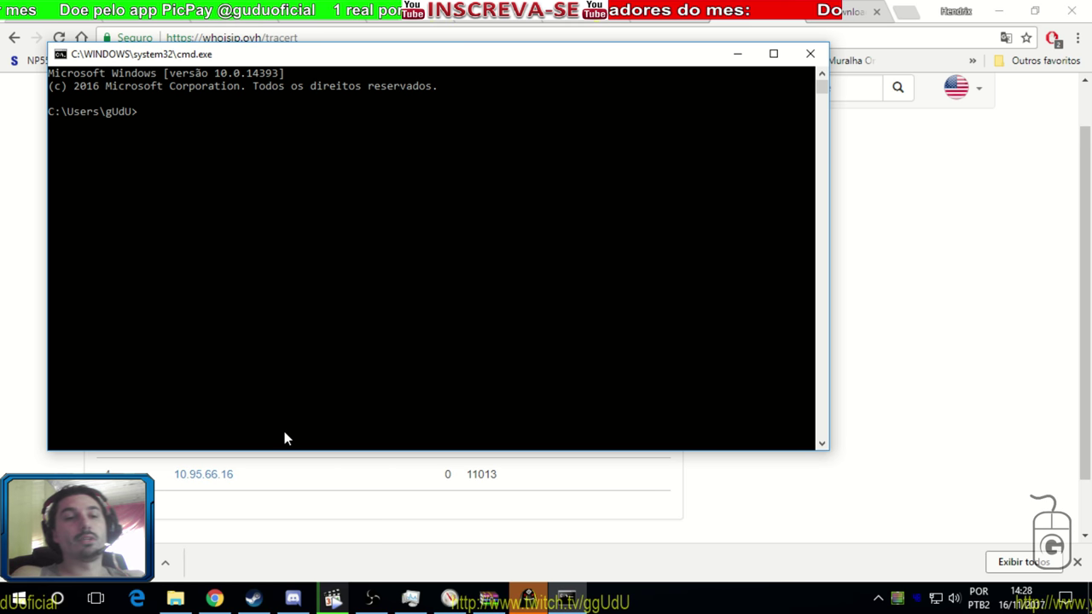
pyautogui.write('tracert 92.223.94.10')
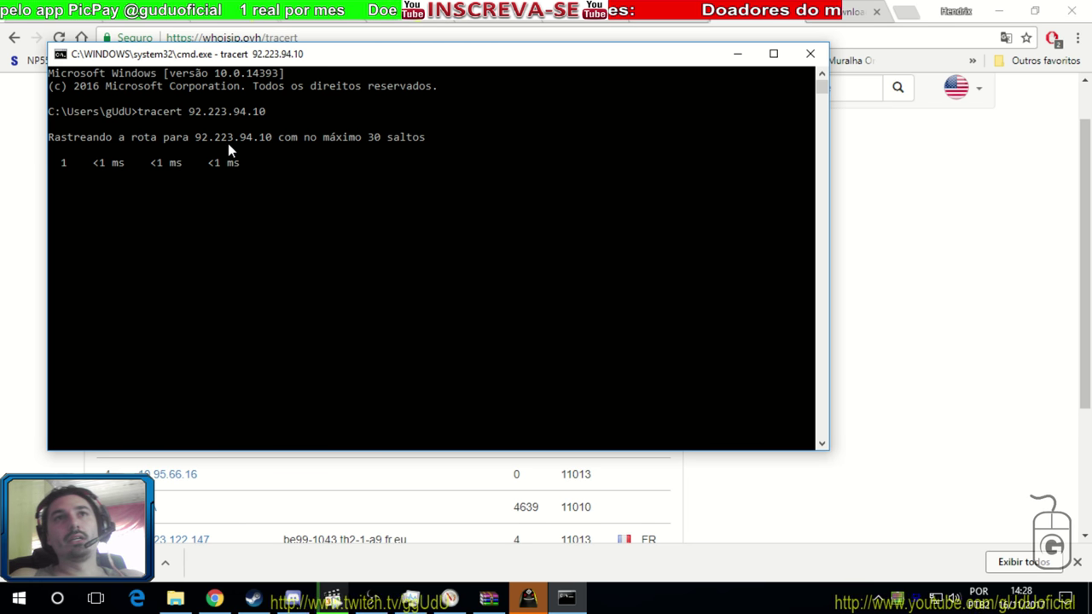
# Step: Return to the WhoisIp.ovh page and examine the online traceroute's hops, delays and countries
pyautogui.click(8, 268)
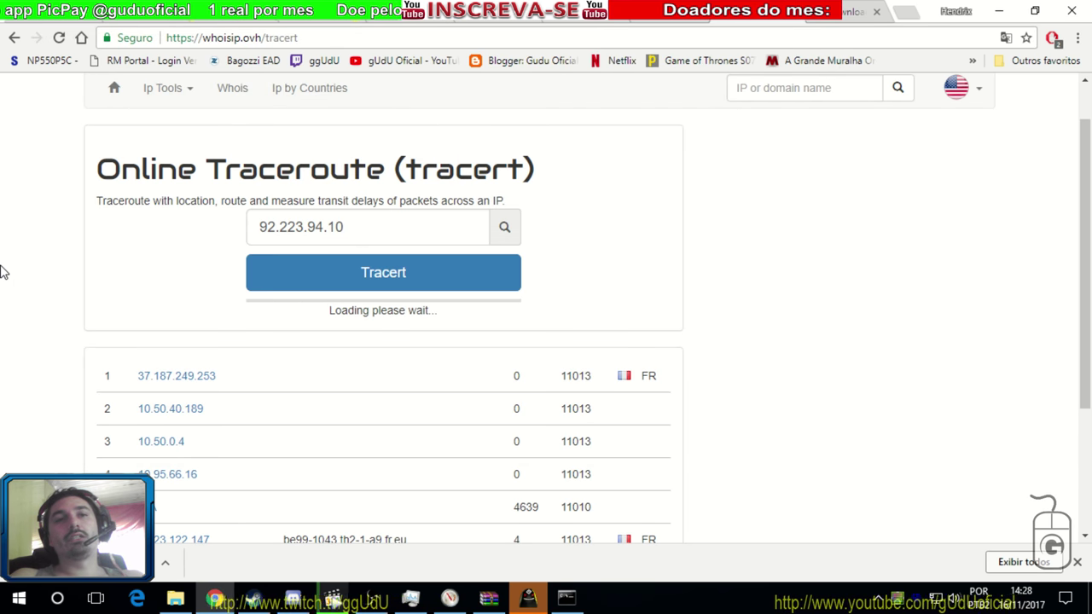
pyautogui.scroll(-1, 158, 288)
pyautogui.scroll(-1, 166, 285)
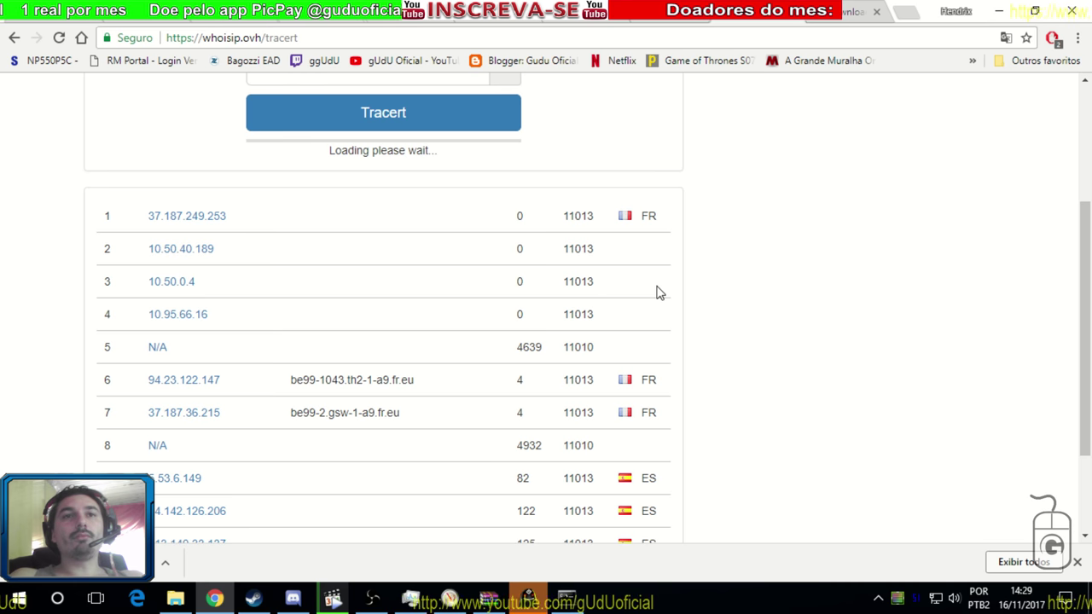
pyautogui.scroll(-2, 658, 293)
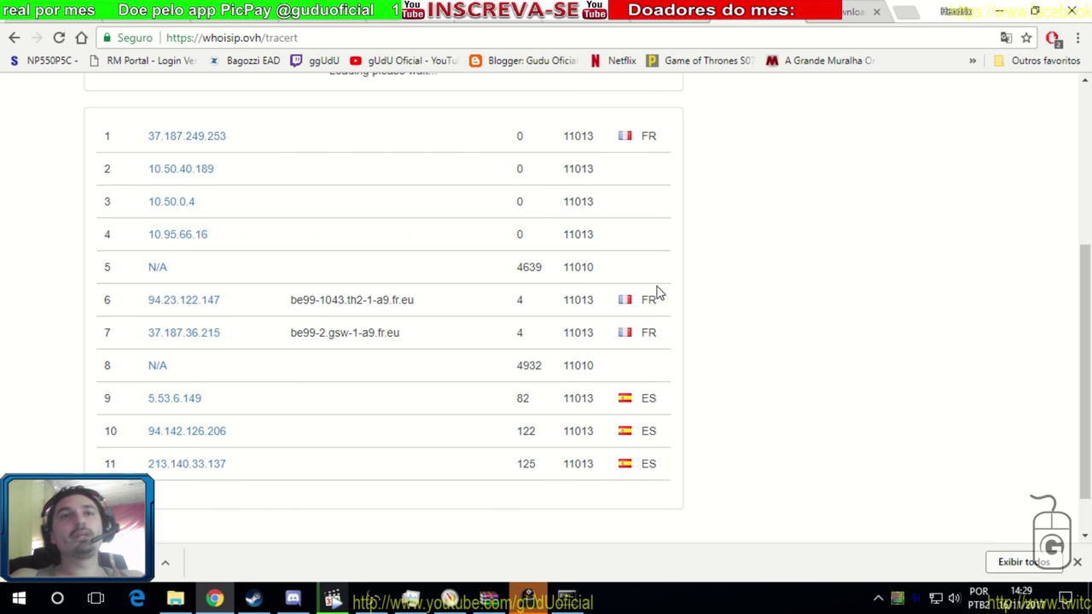
pyautogui.scroll(2, 658, 293)
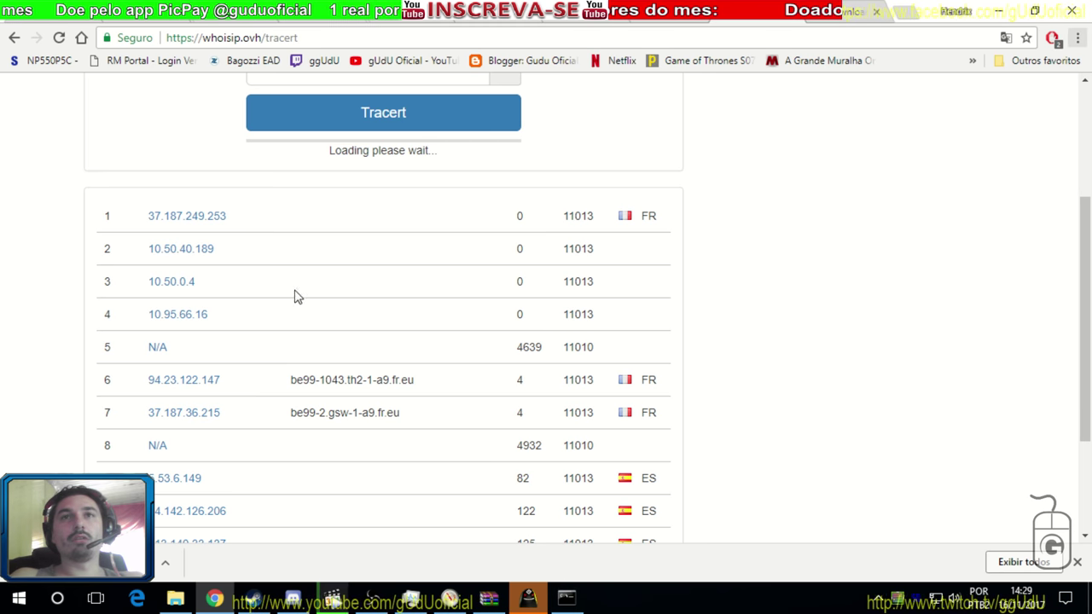
pyautogui.scroll(-2, 387, 296)
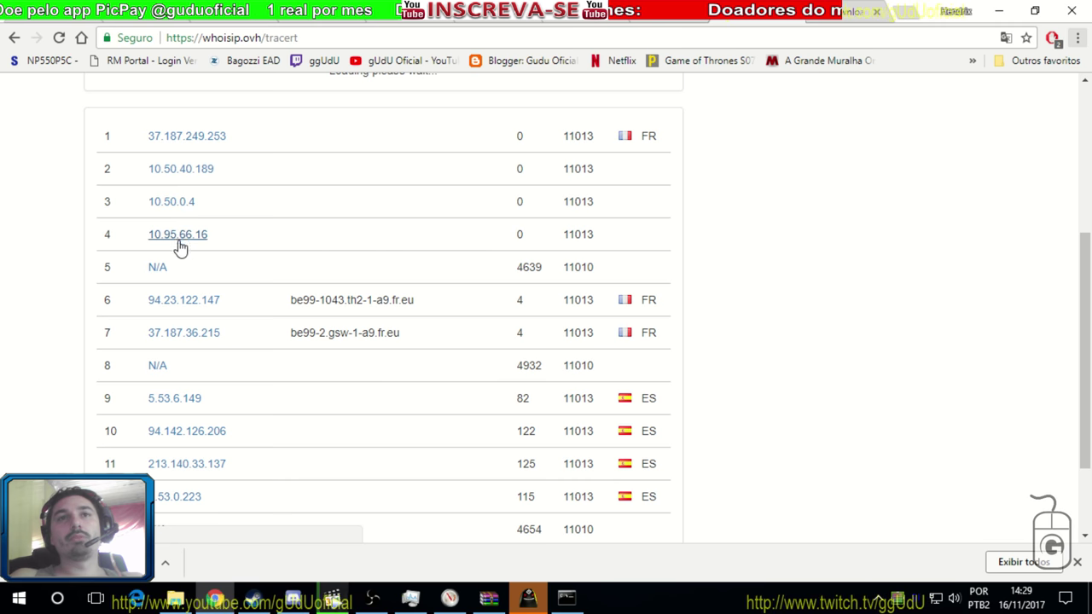
# Step: Bring the command prompt forward, move it beside the web results and examine the hops of the local tracert
pyautogui.hotkey('alt', 'Tab')
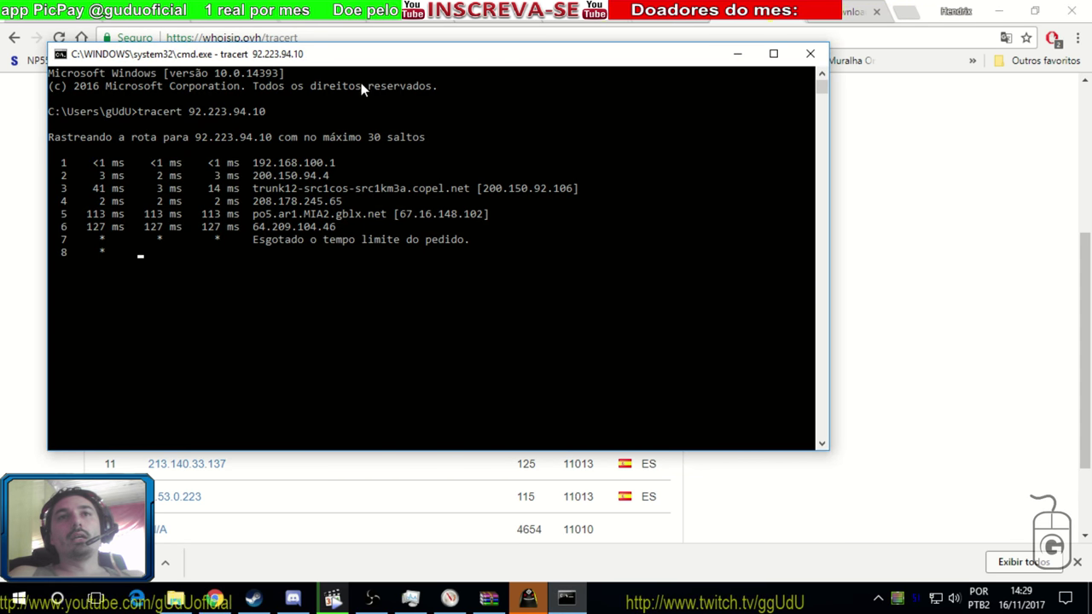
pyautogui.moveTo(379, 58); pyautogui.dragTo(646, 78)
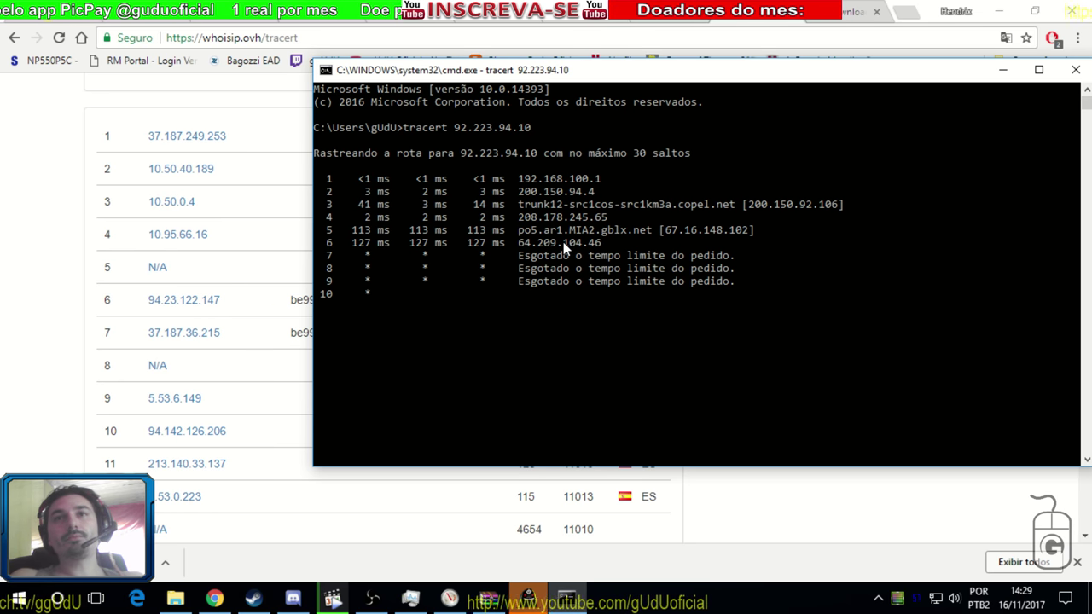
pyautogui.click(5, 304)
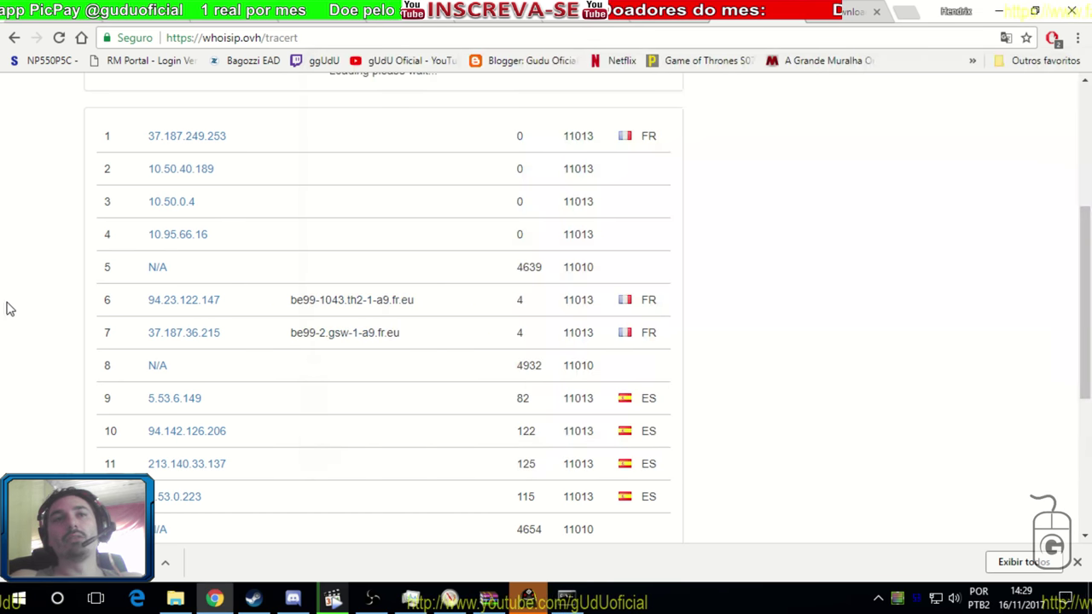
# Step: Launch the 64-bit WinMTR from the desktop's WinMTR-v092 folder and start a test of host 92.223.94.10
pyautogui.press('super+d')
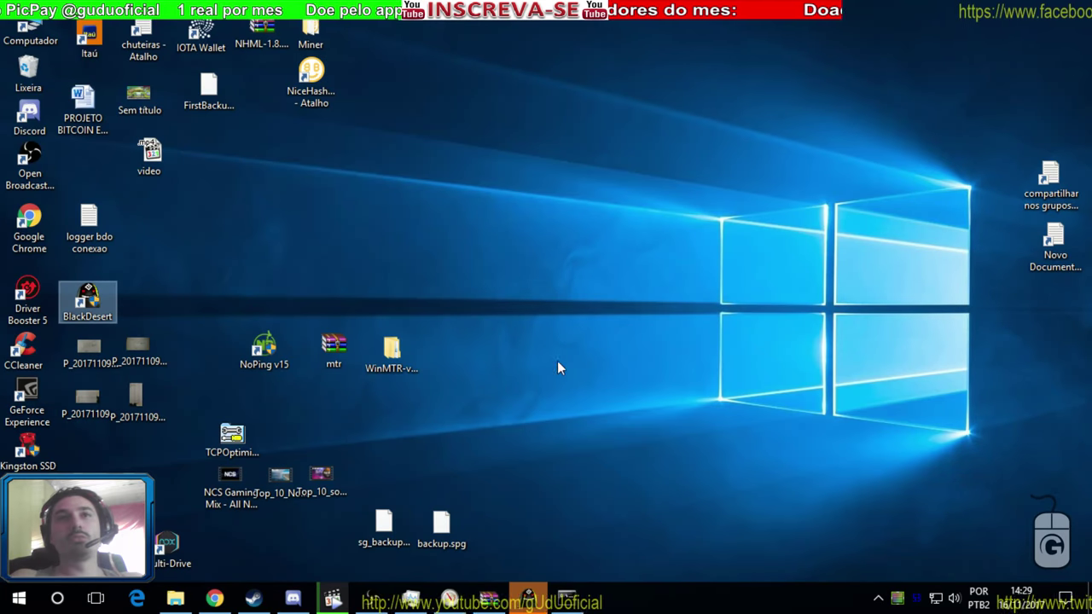
pyautogui.doubleClick(379, 349)
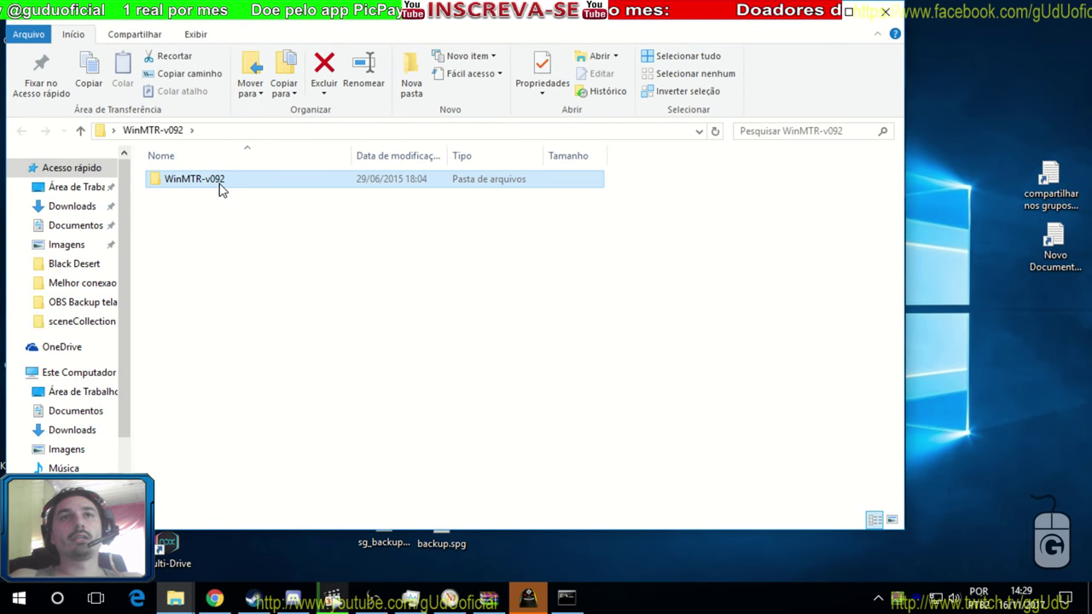
pyautogui.doubleClick(218, 189)
pyautogui.doubleClick(220, 198)
pyautogui.doubleClick(174, 197)
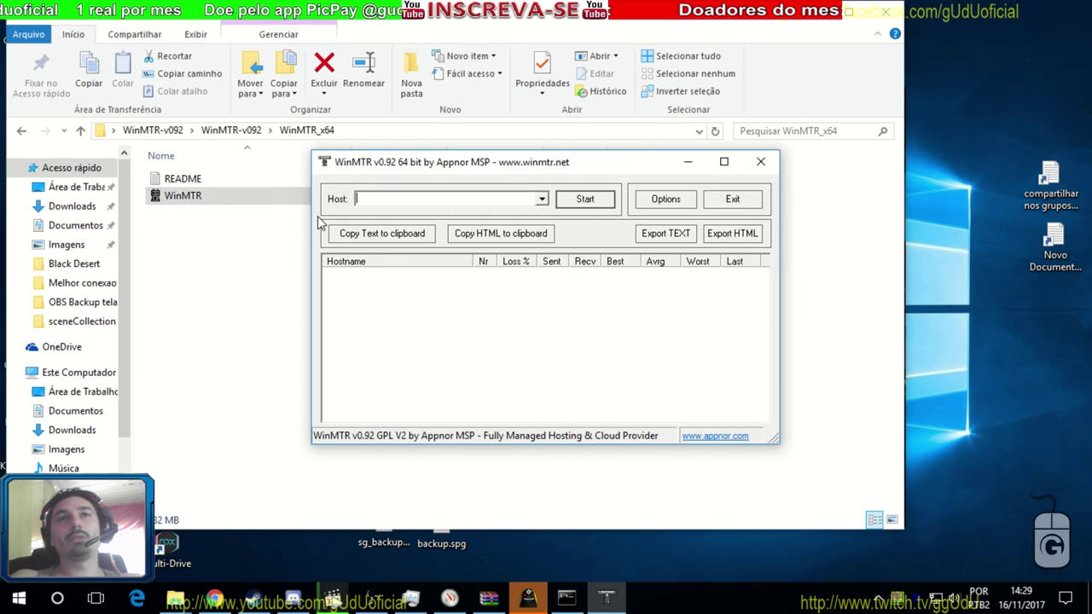
pyautogui.write('92.223.94.10')
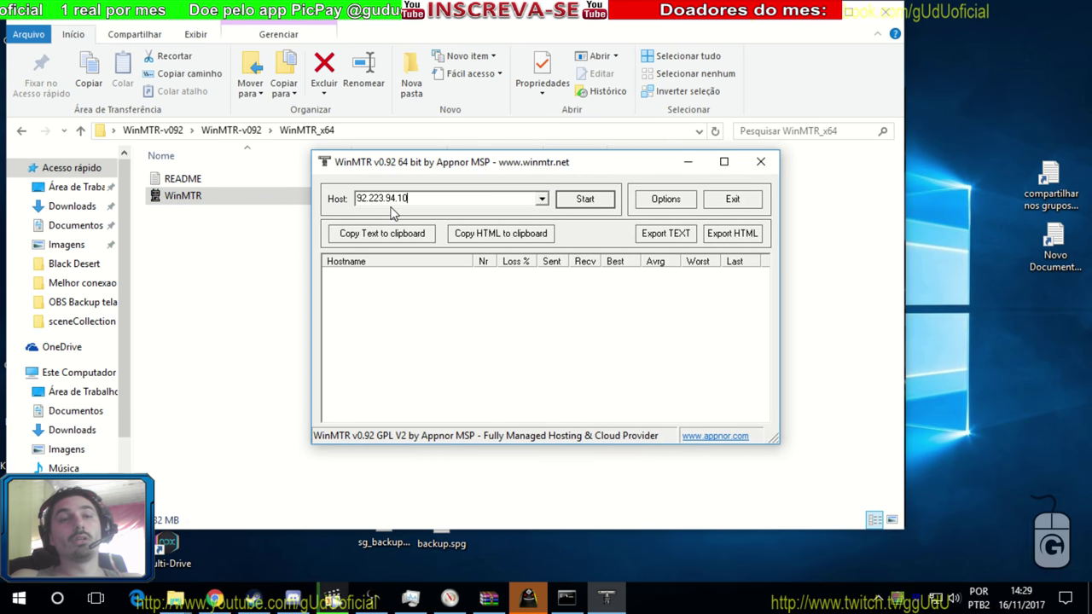
pyautogui.click(572, 203)
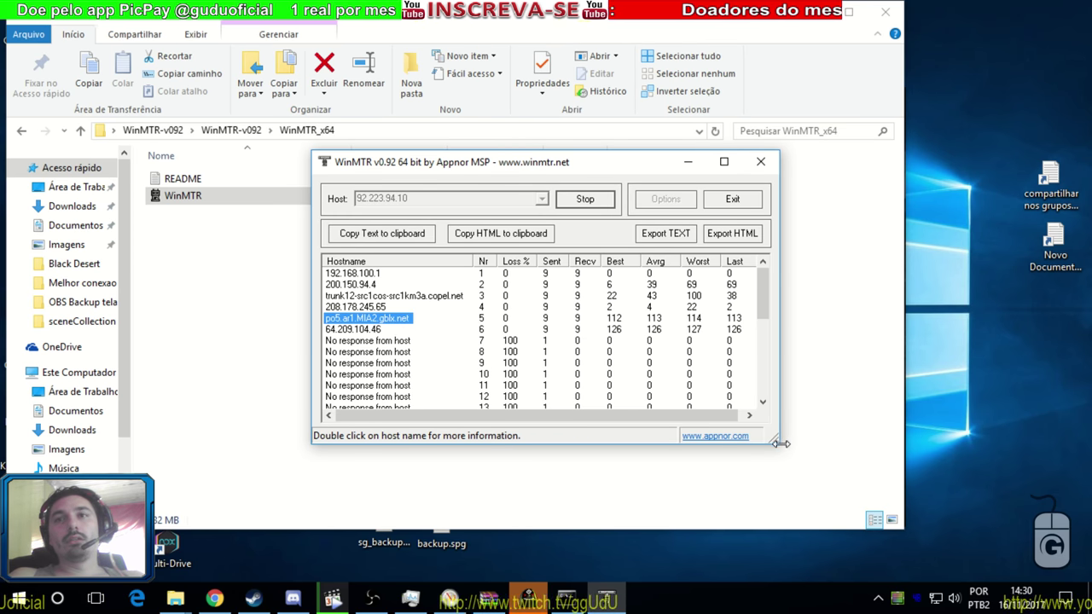
# Step: Enlarge the WinMTR window and move it higher on the screen so more hops fit in the list
pyautogui.moveTo(779, 443); pyautogui.dragTo(796, 553)
pyautogui.moveTo(616, 174); pyautogui.dragTo(619, 91)
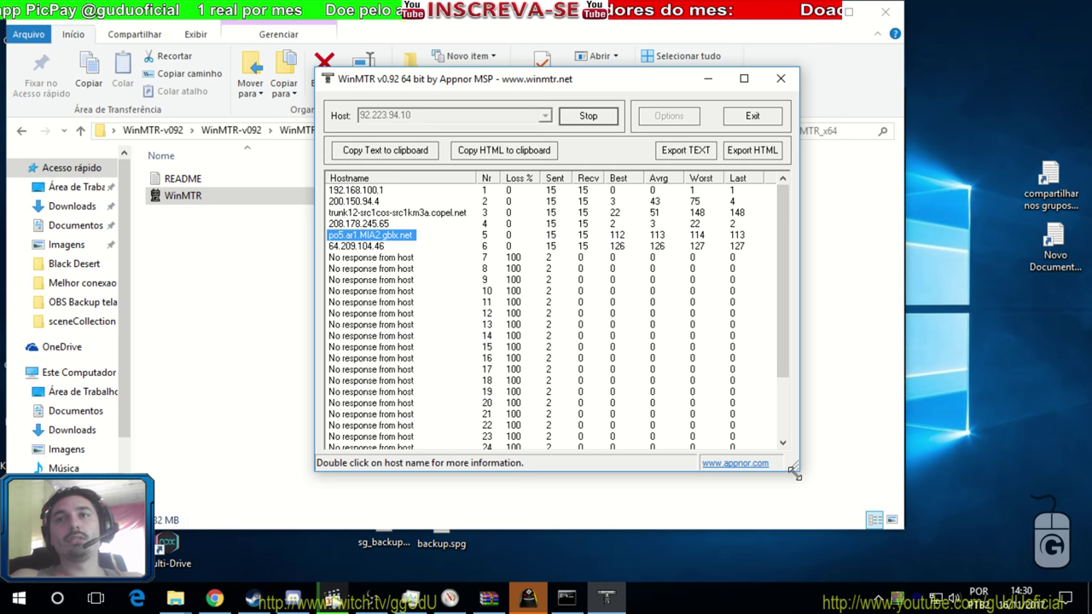
pyautogui.moveTo(793, 466)
pyautogui.mouseDown()
pyautogui.moveTo(903, 463)
pyautogui.moveTo(847, 460)
pyautogui.moveTo(853, 505)
pyautogui.mouseUp()
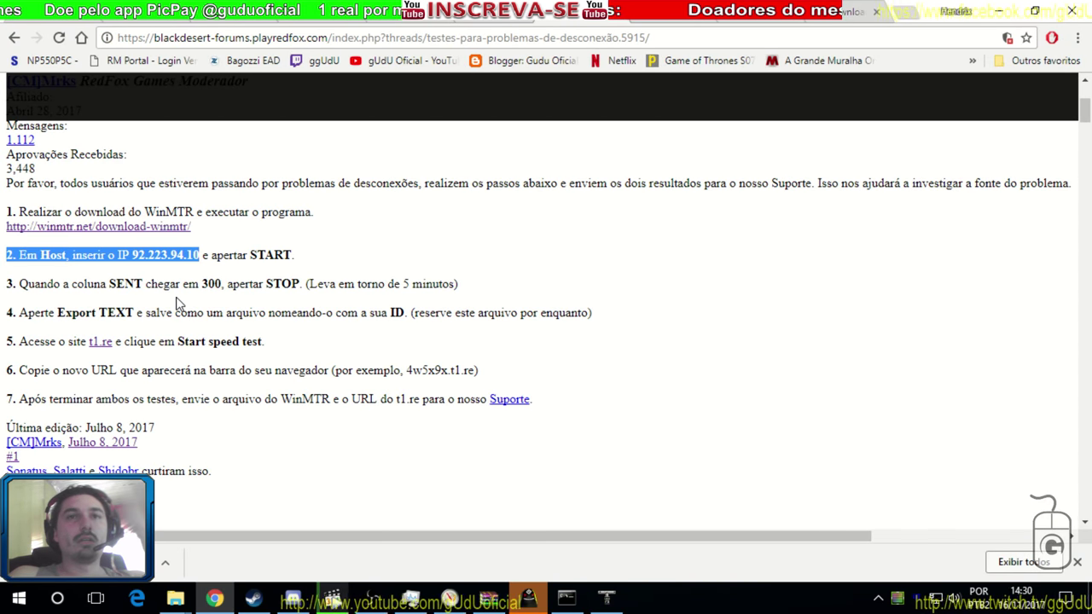
# Step: Follow the forum's t1.re speed test link, and examine the saved connection results in the desktop text file "logger bdo conexao"
pyautogui.click(109, 344)
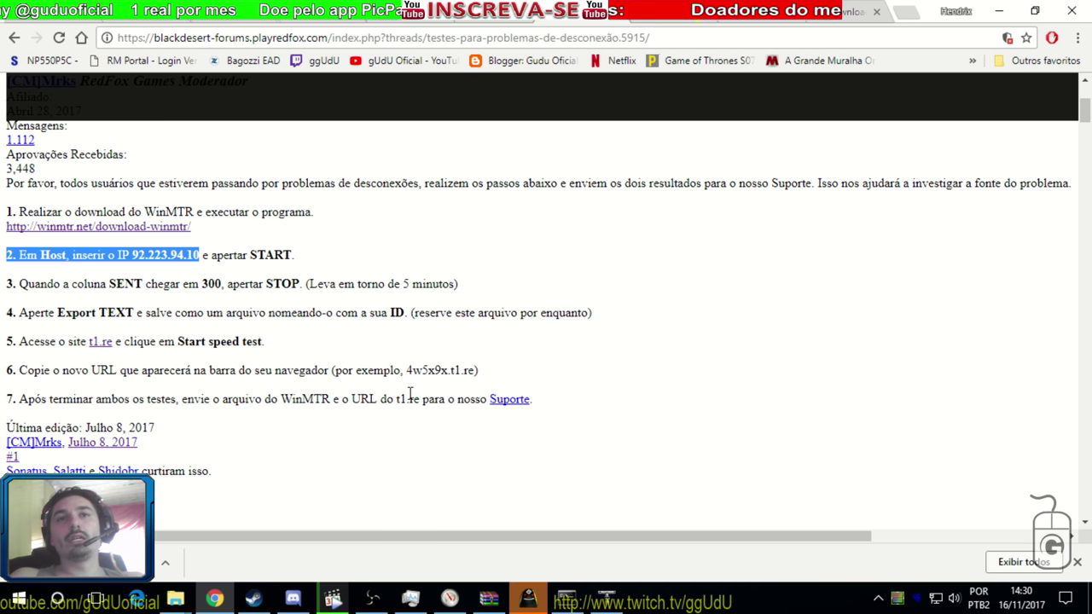
pyautogui.press('super+d')
pyautogui.doubleClick(98, 239)
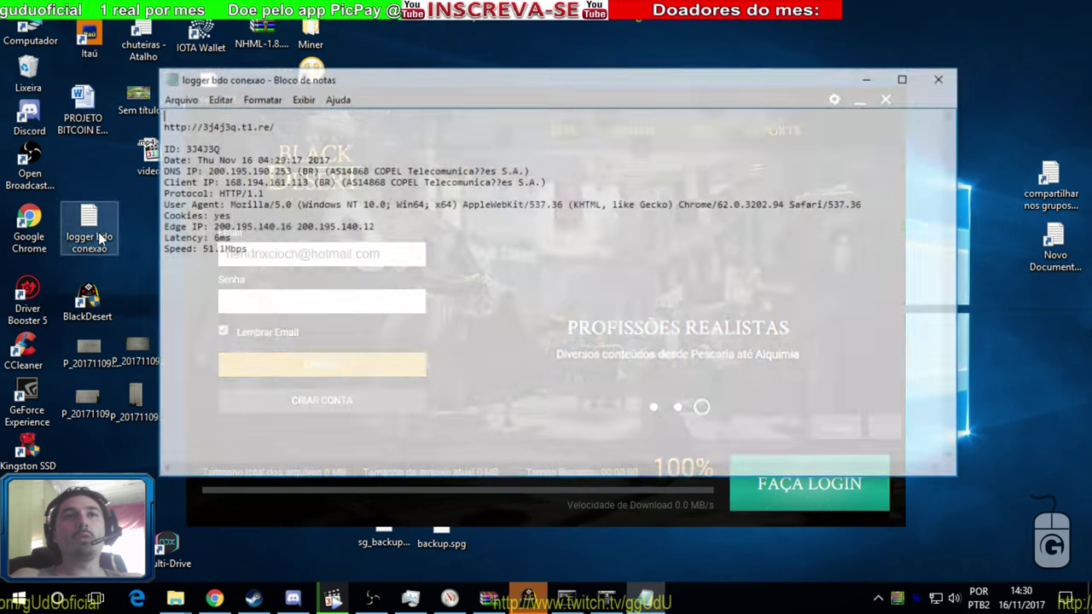
pyautogui.moveTo(248, 249); pyautogui.dragTo(159, 136)
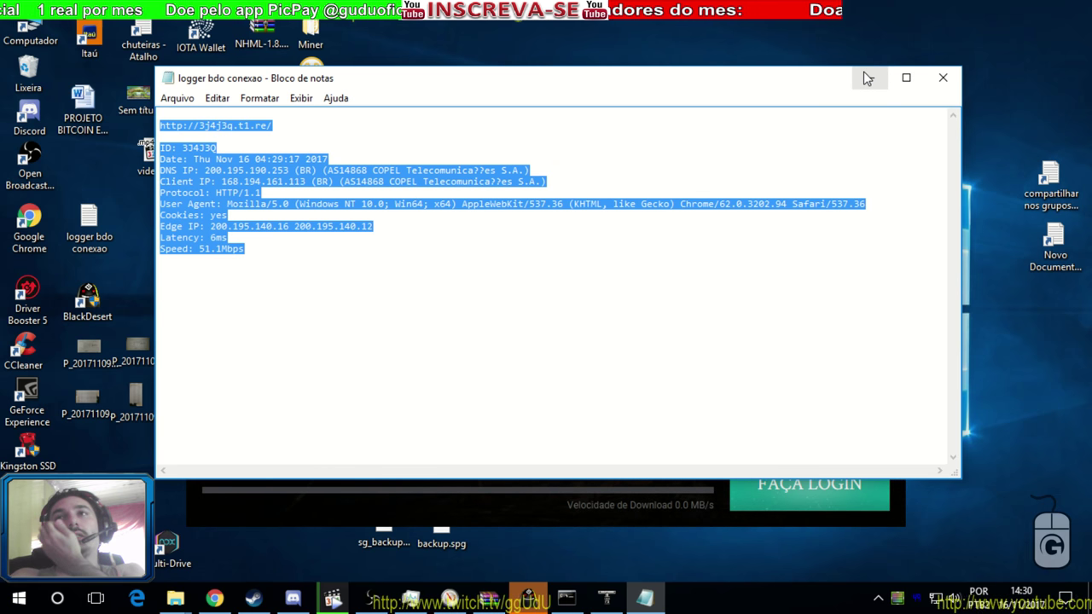
pyautogui.click(479, 170)
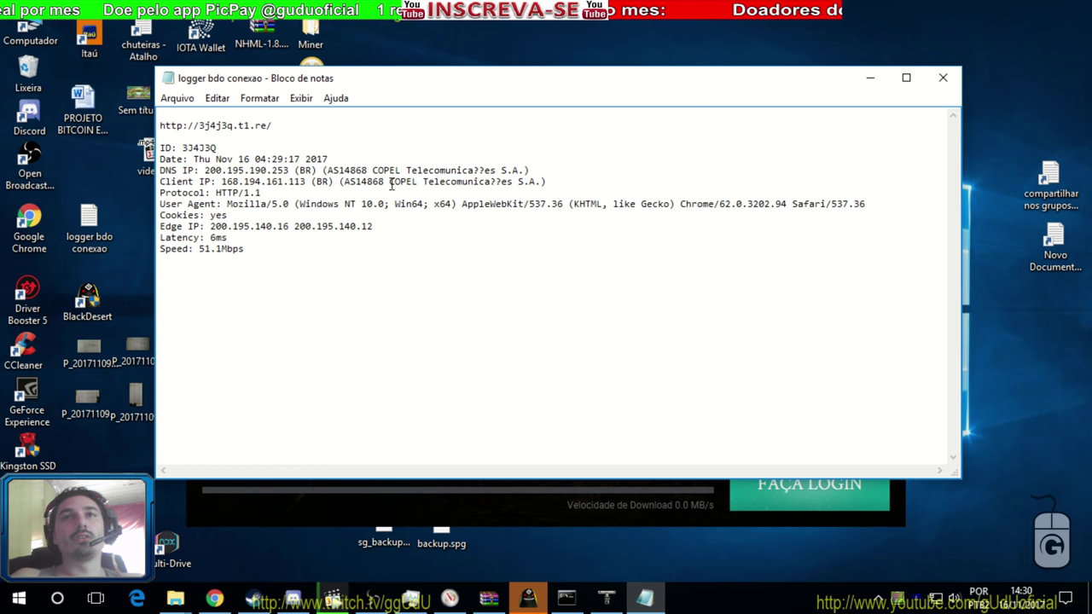
# Step: Examine the edge IP addresses and speed in the saved connection results, and minimize the text file and the game launcher
pyautogui.doubleClick(230, 218)
pyautogui.click(214, 227)
pyautogui.moveTo(211, 228); pyautogui.dragTo(372, 227)
pyautogui.click(340, 242)
pyautogui.doubleClick(199, 252)
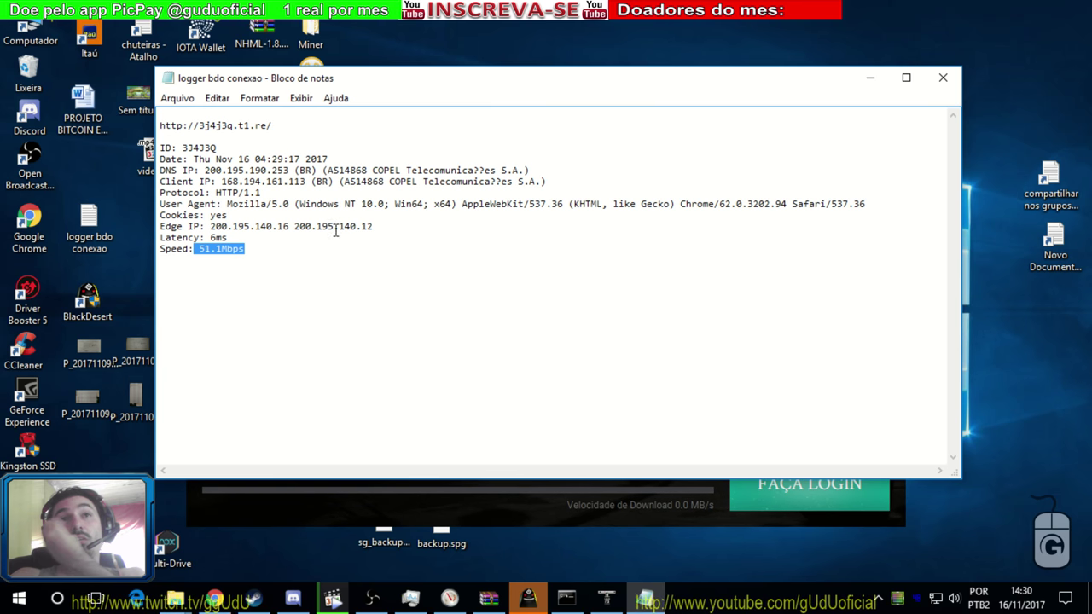
pyautogui.click(868, 79)
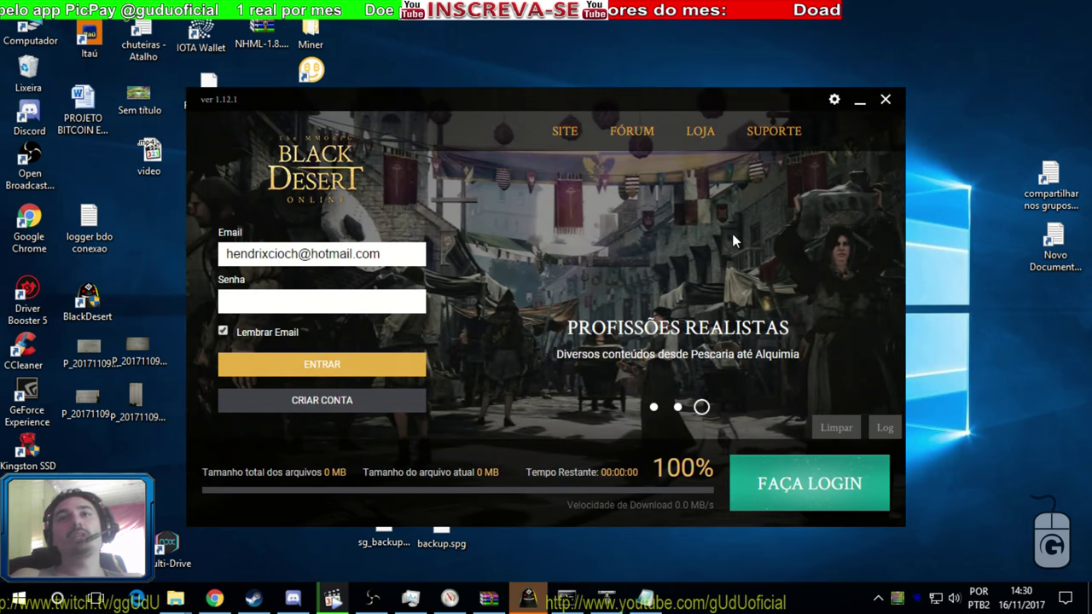
pyautogui.click(858, 101)
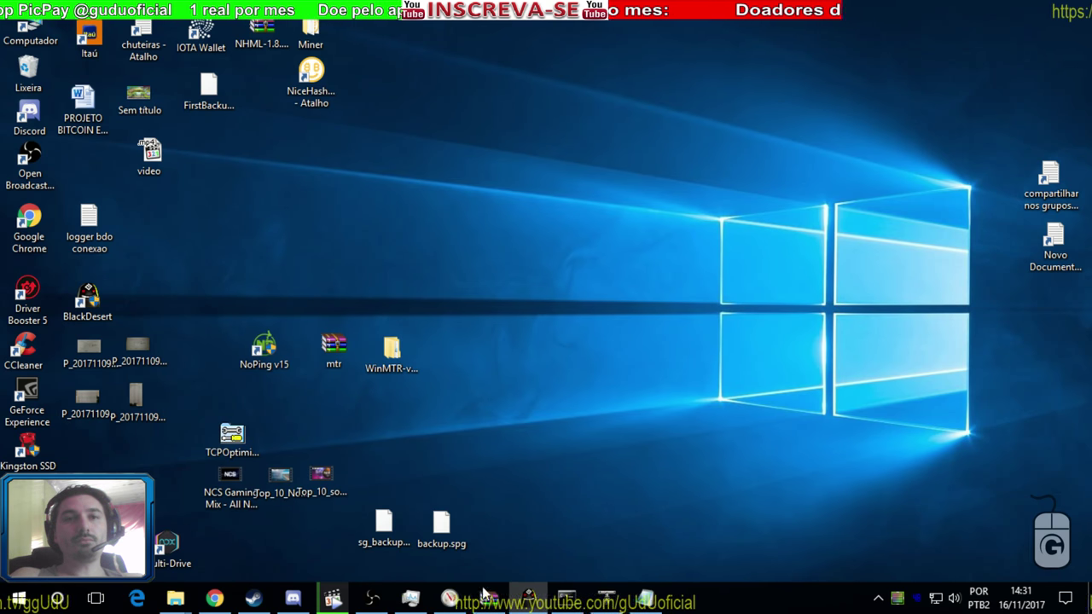
# Step: Export the WinMTR results as a text file named "winmtr resultado 1 sem noping" on the desktop
pyautogui.click(609, 602)
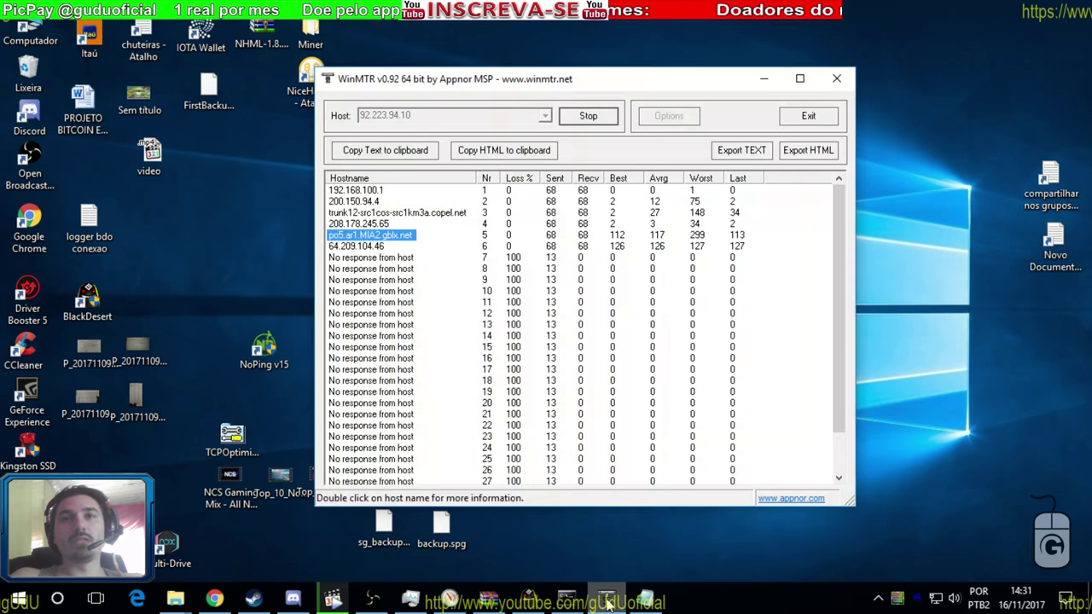
pyautogui.click(431, 248)
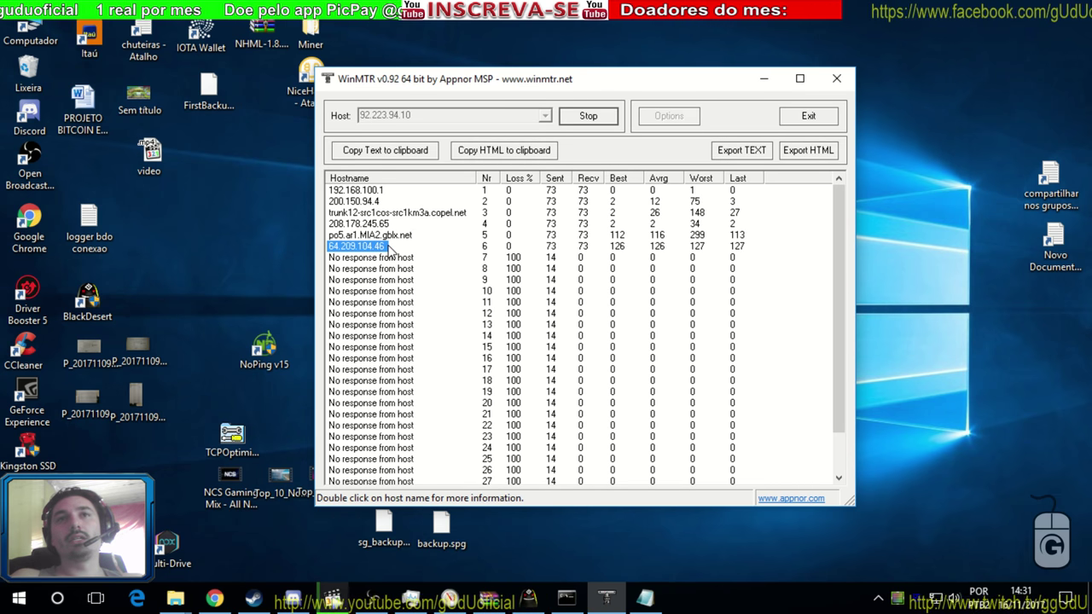
pyautogui.click(739, 150)
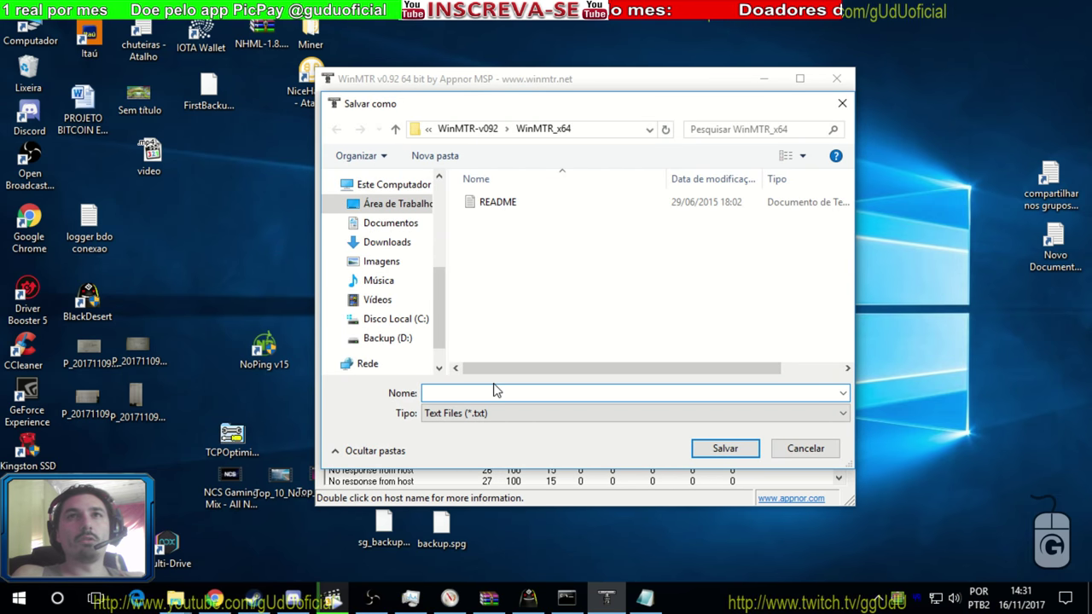
pyautogui.write('w')
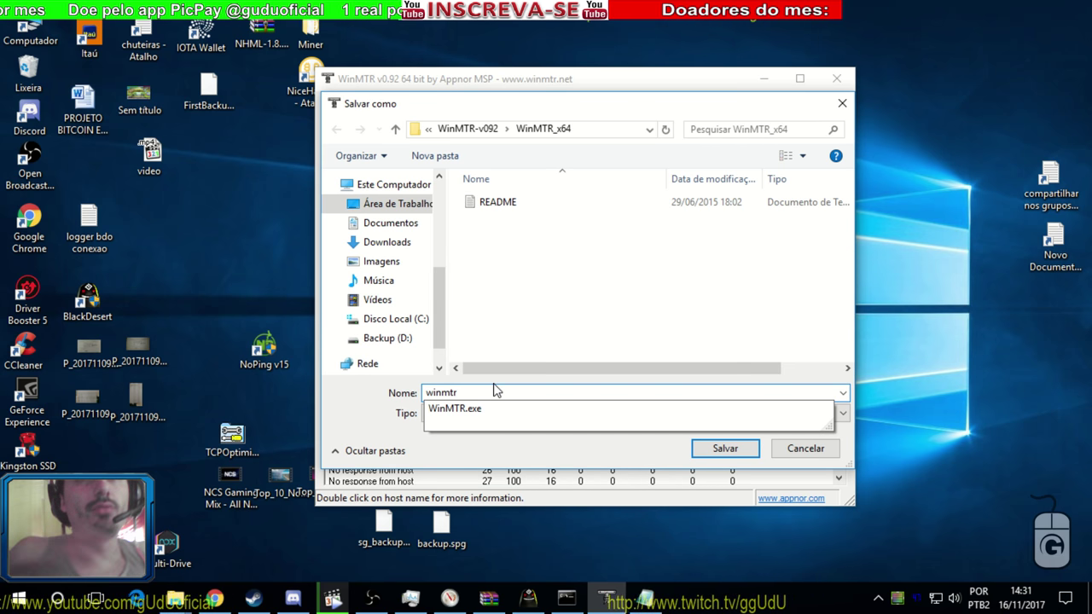
pyautogui.write('inmtr')
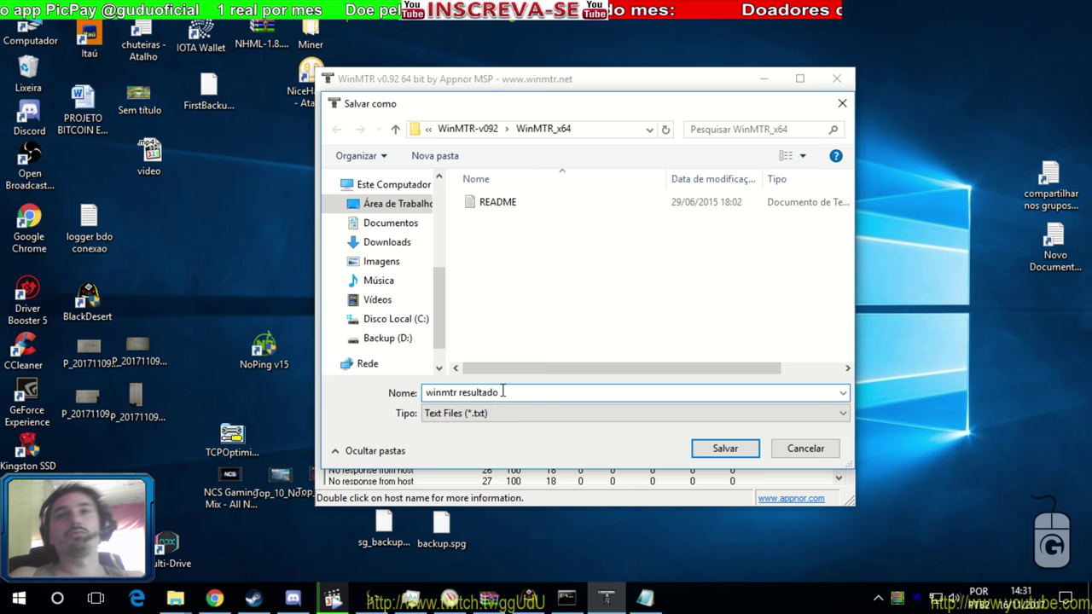
pyautogui.scroll(5, 401, 241)
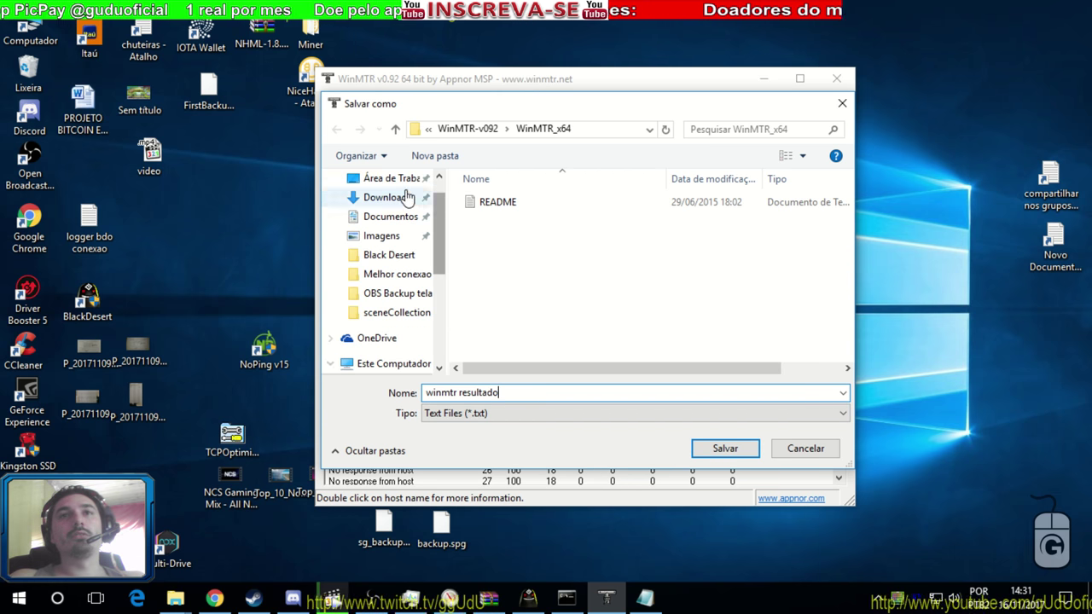
pyautogui.click(388, 177)
pyautogui.click(566, 385)
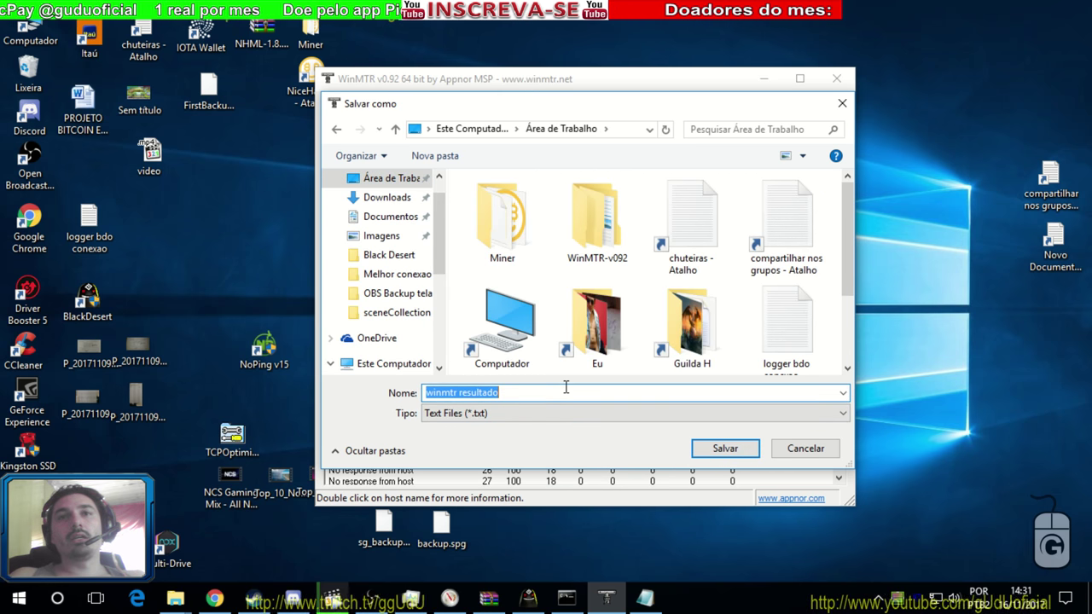
pyautogui.doubleClick(566, 384)
pyautogui.press('BackSpace')
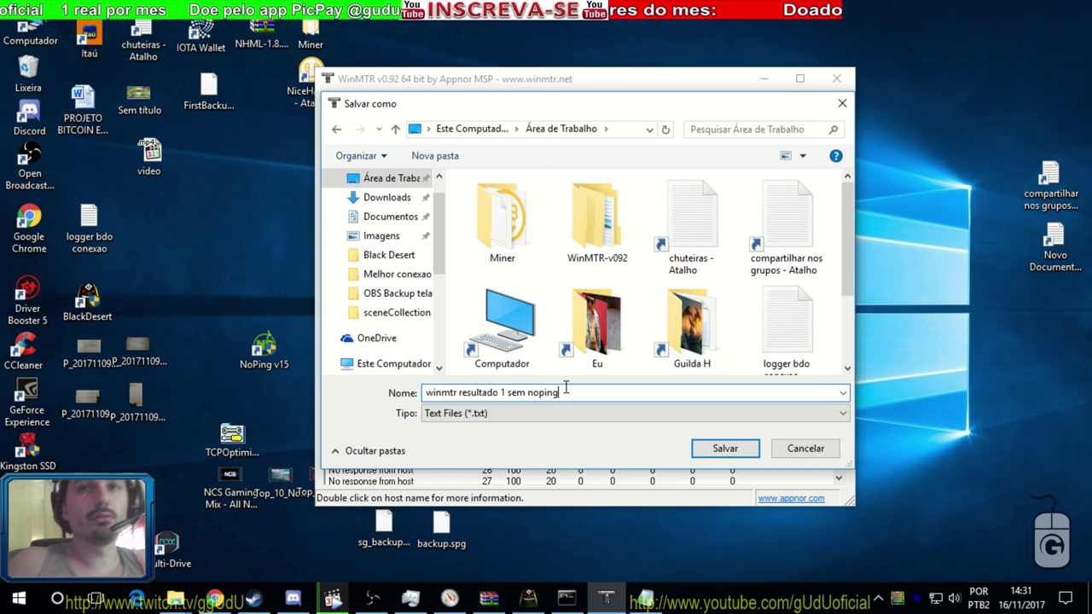
pyautogui.click(722, 449)
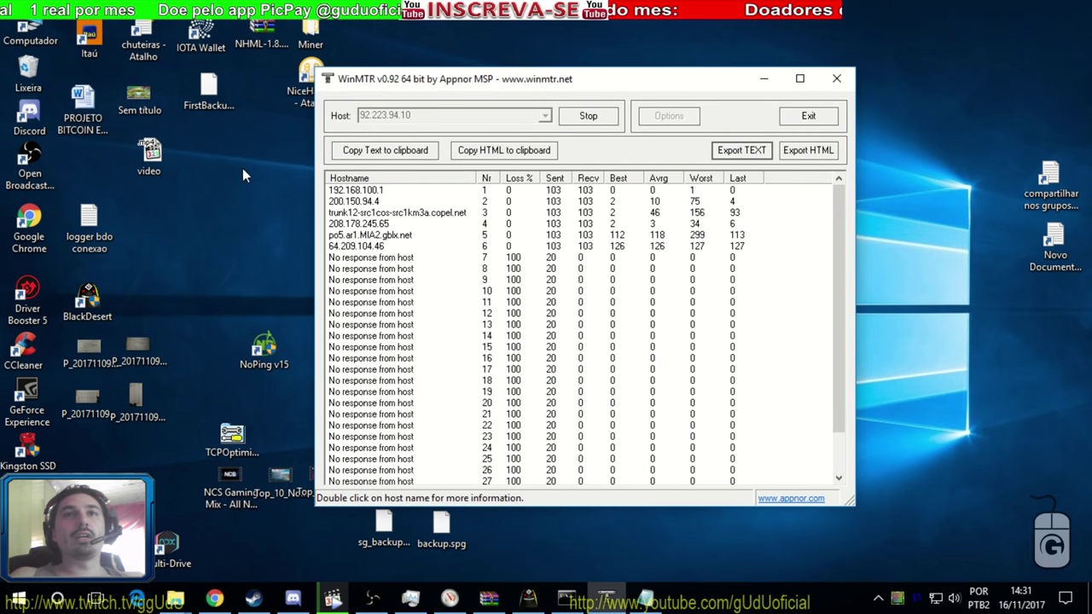
# Step: Move WinMTR aside, place the "logger bdo conexao" file beside the exported results on the desktop, and stop the WinMTR test
pyautogui.moveTo(492, 88); pyautogui.dragTo(668, 68)
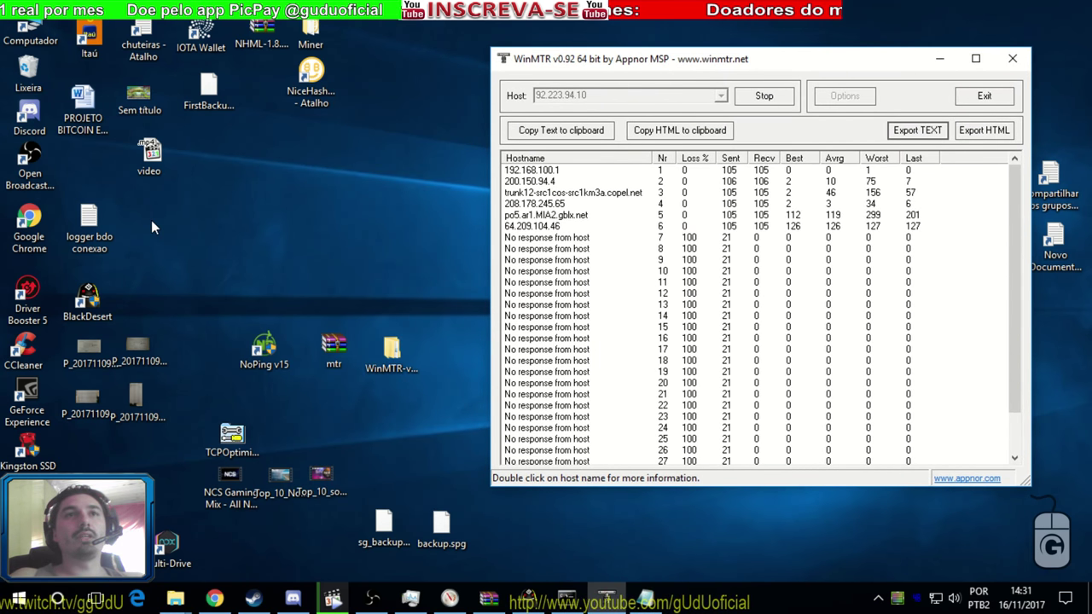
pyautogui.moveTo(150, 225); pyautogui.dragTo(314, 224)
pyautogui.moveTo(405, 286); pyautogui.dragTo(405, 286)
pyautogui.moveTo(89, 224); pyautogui.dragTo(334, 282)
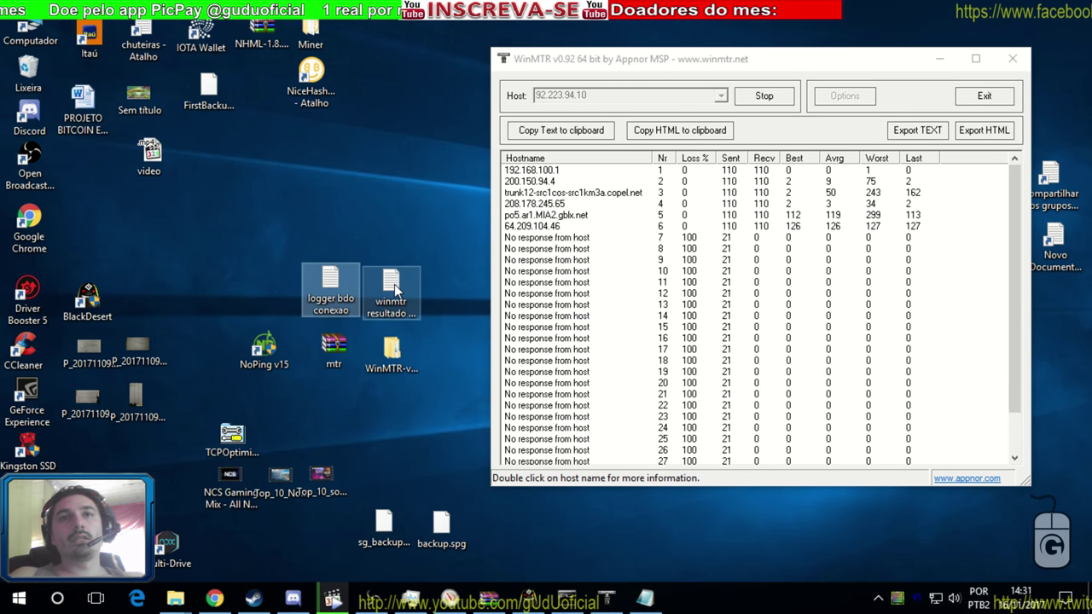
pyautogui.click(385, 213)
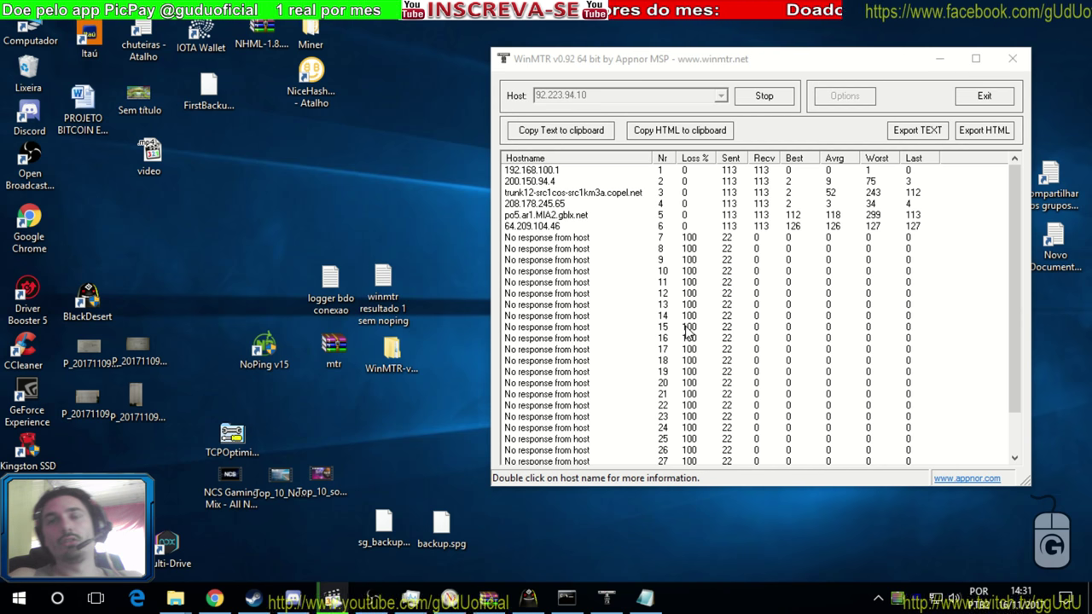
pyautogui.click(763, 96)
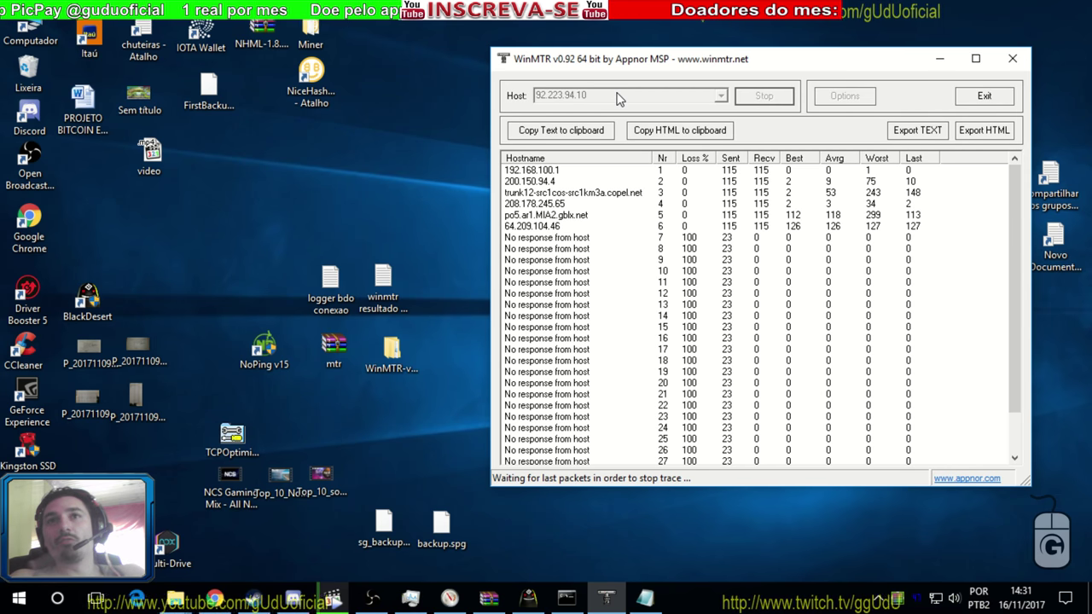
# Step: Bring Resource Monitor's network connections into view and restart the Black Desert launcher, allowing BlackDesertLauncher.exe to make changes
pyautogui.click(450, 599)
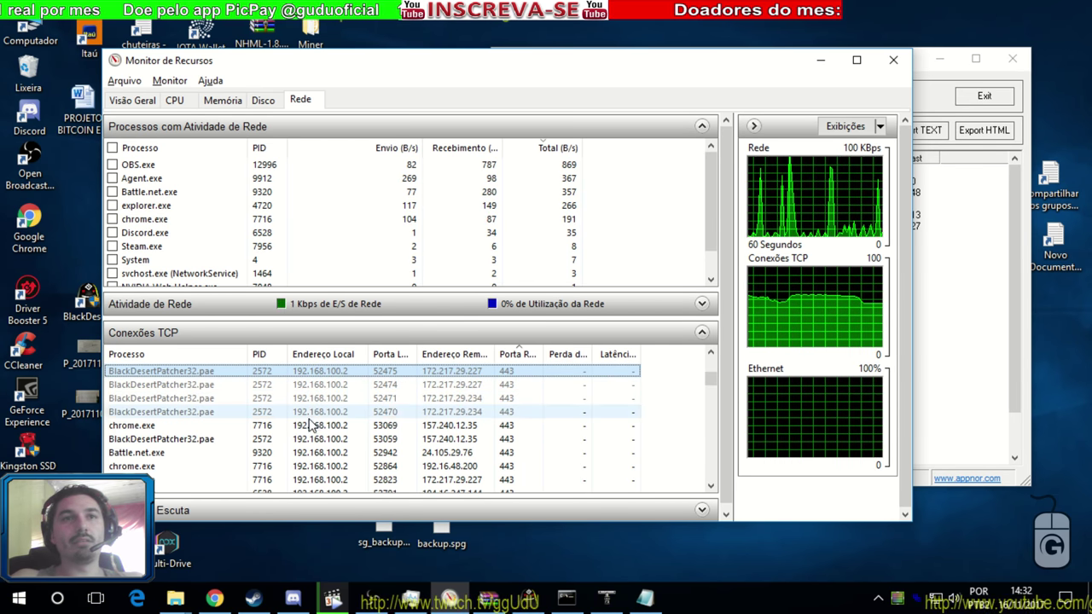
pyautogui.click(469, 438)
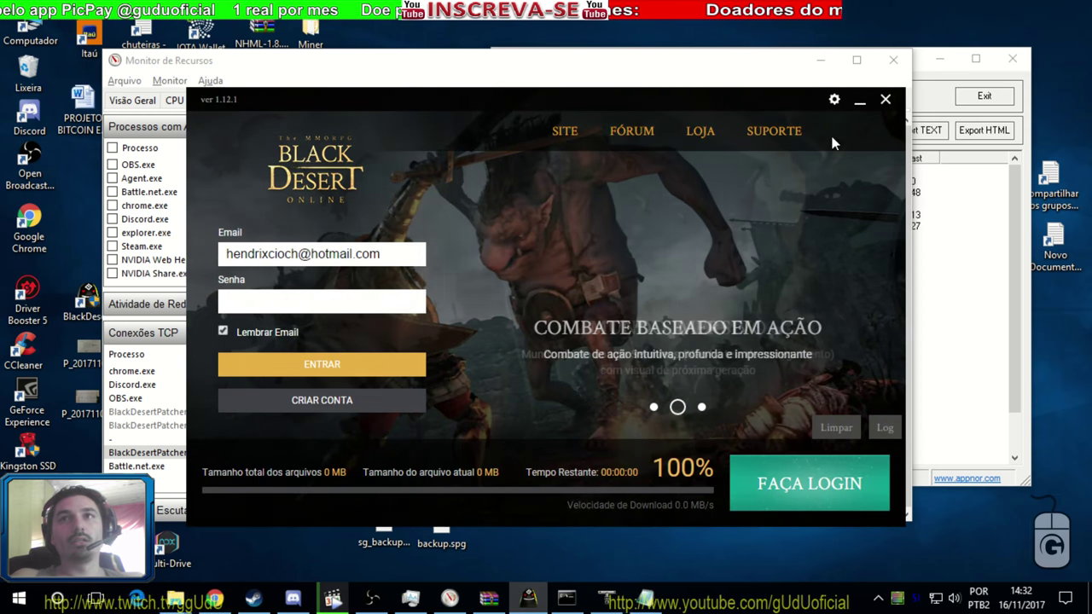
pyautogui.click(885, 99)
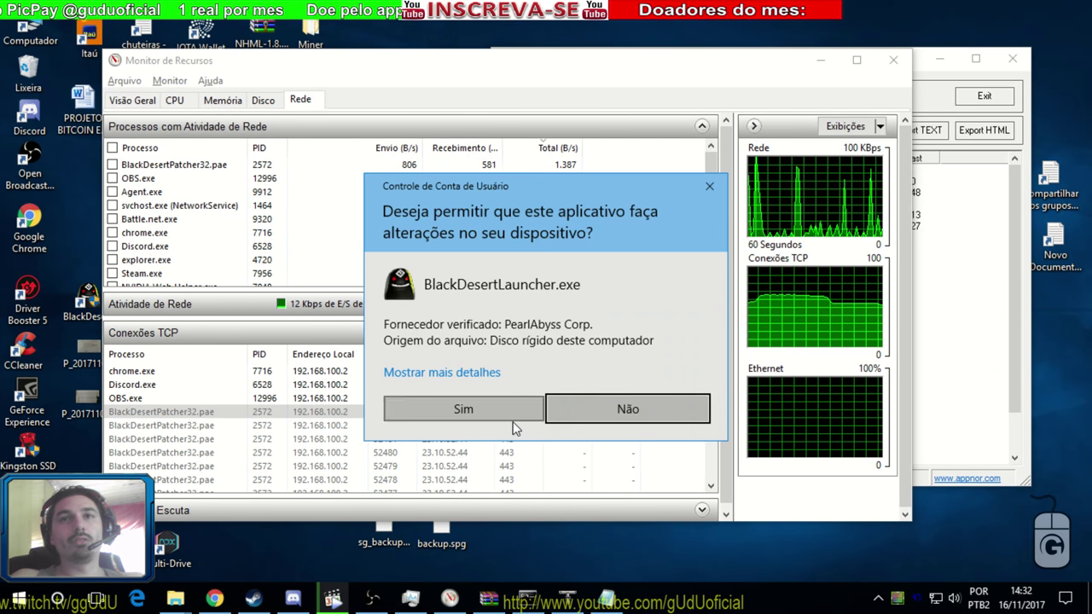
pyautogui.click(502, 418)
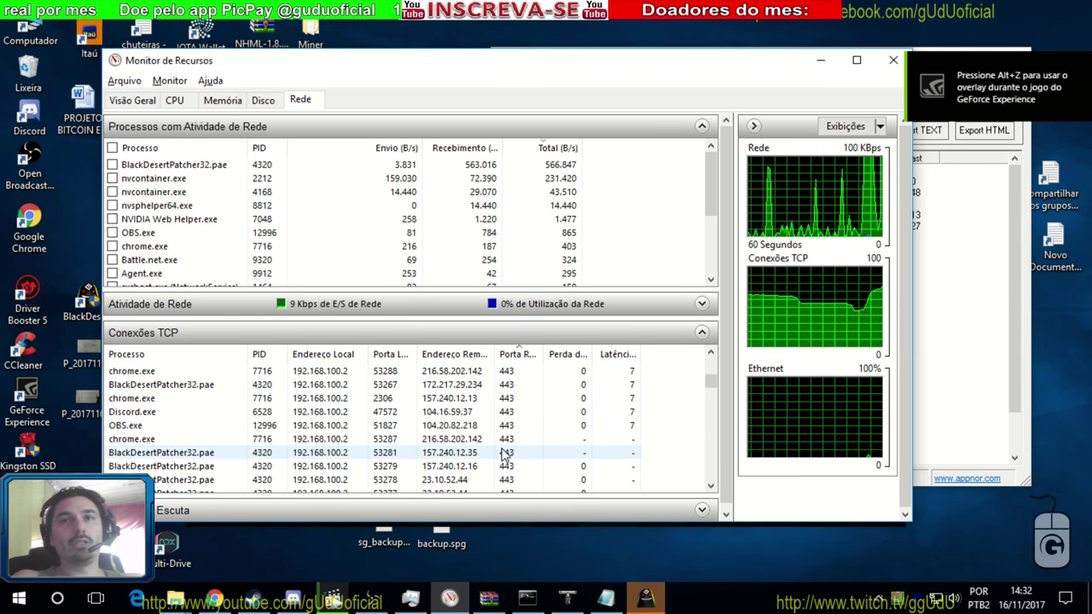
# Step: Sort the TCP connections by process and examine the remote addresses and latencies of BlackDesertPatcher32.pae
pyautogui.click(503, 453)
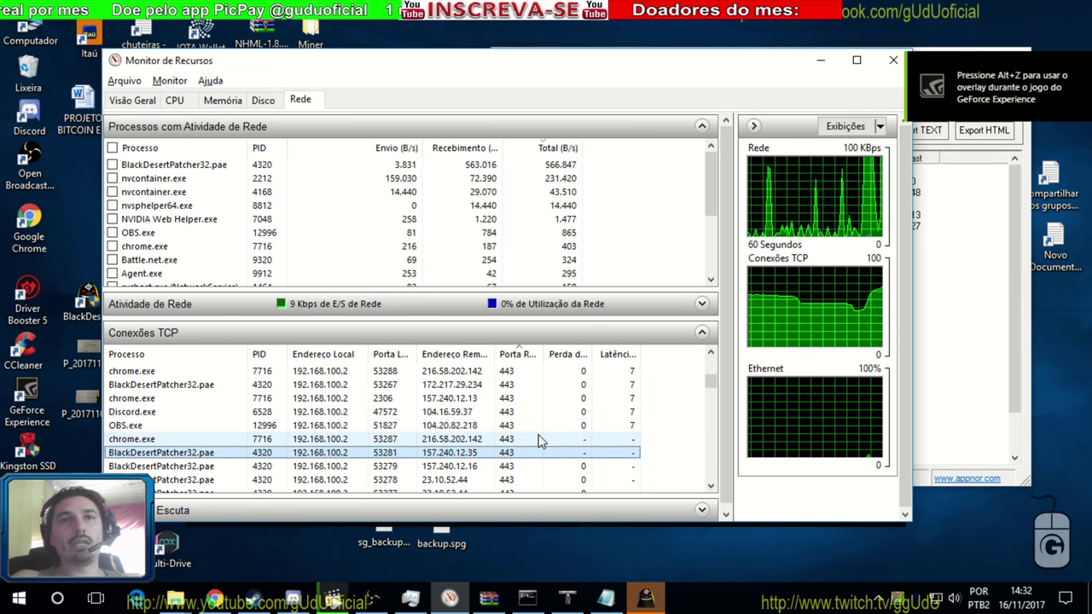
pyautogui.click(490, 387)
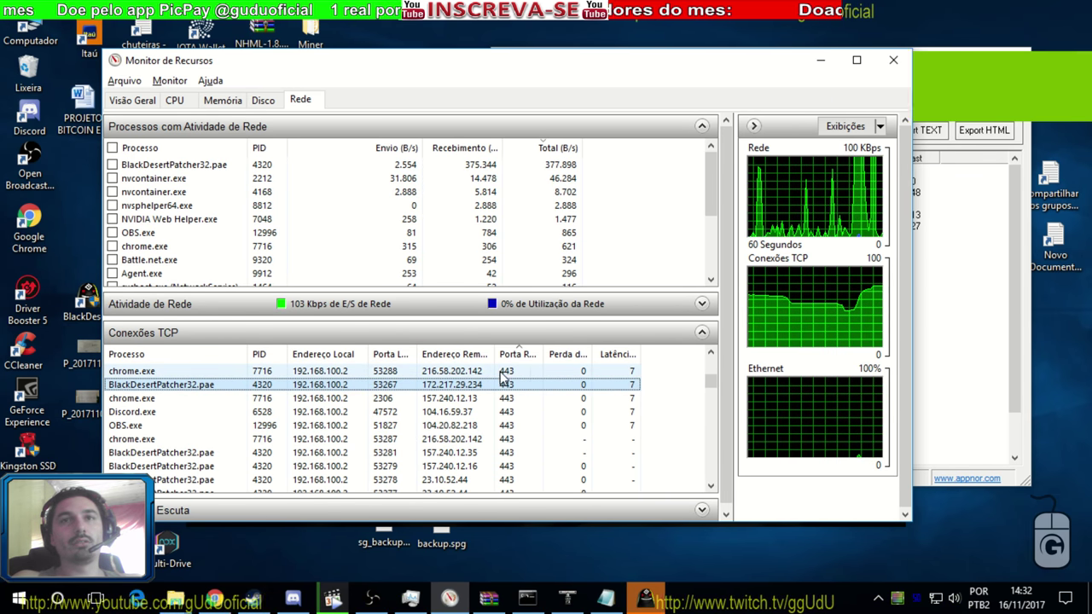
pyautogui.click(218, 354)
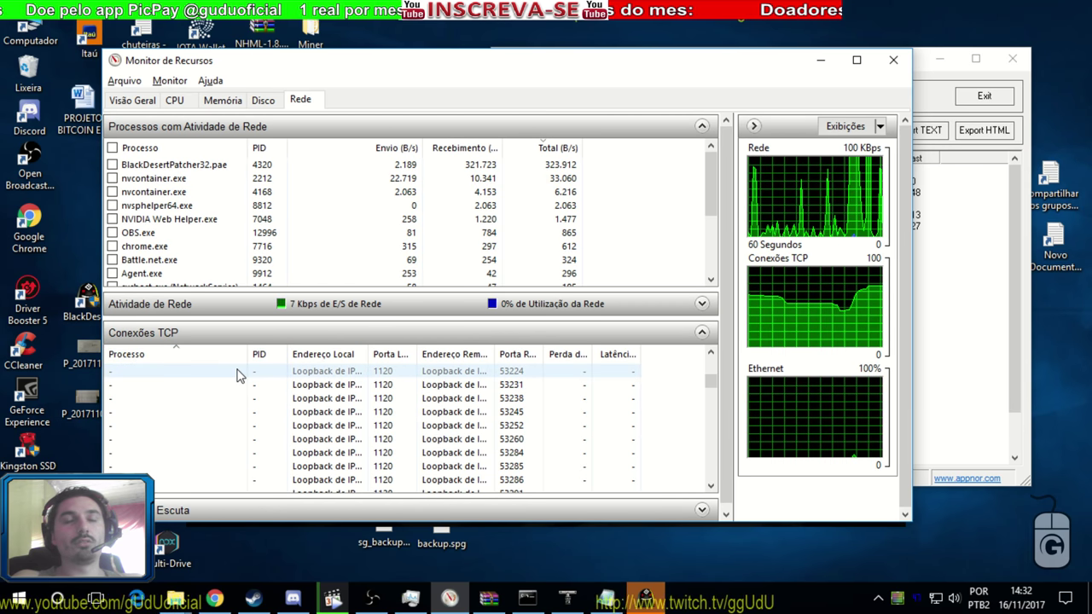
pyautogui.scroll(-3, 236, 378)
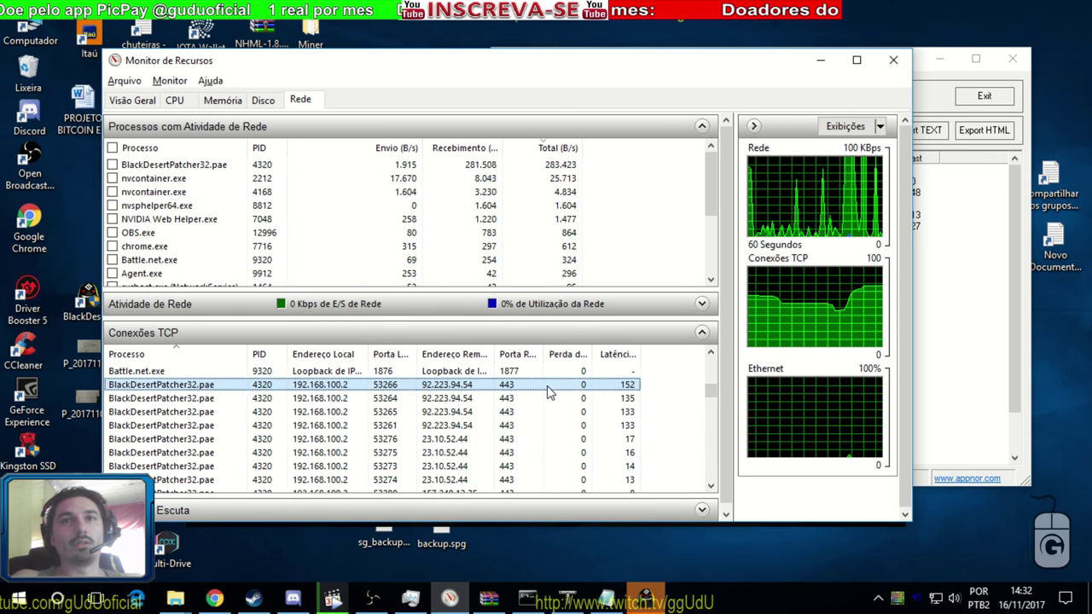
# Step: Change the WinMTR host to 92.223.94.54 and start a new test
pyautogui.click(567, 599)
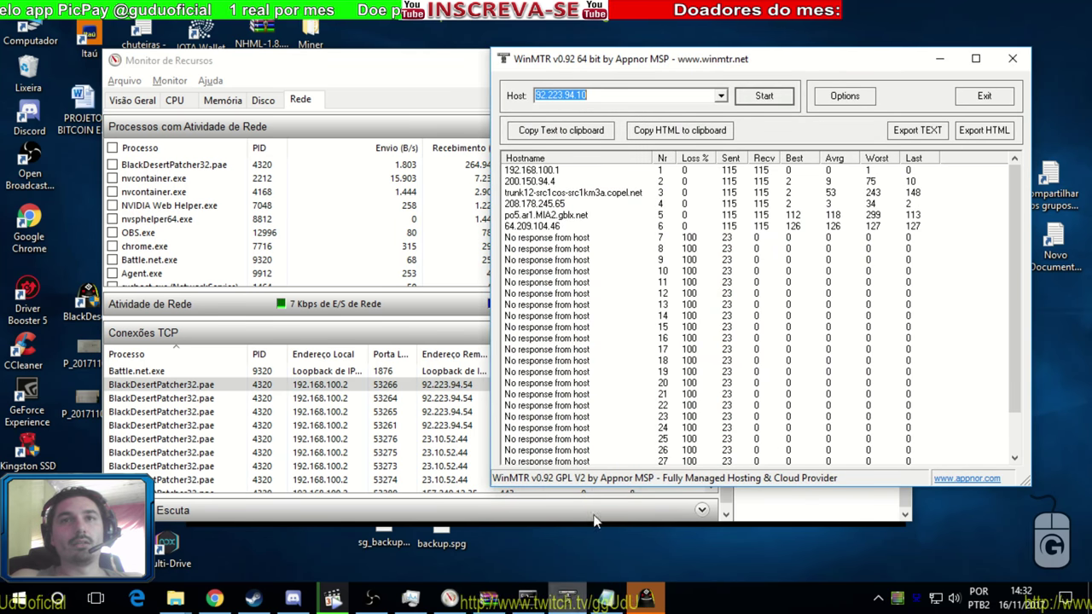
pyautogui.click(595, 97)
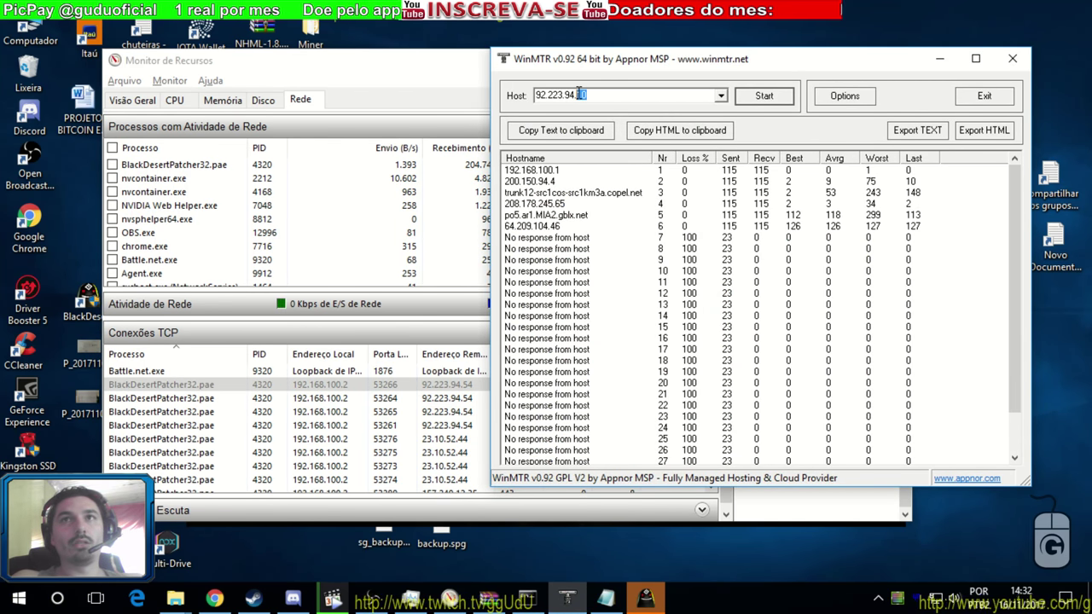
pyautogui.click(768, 97)
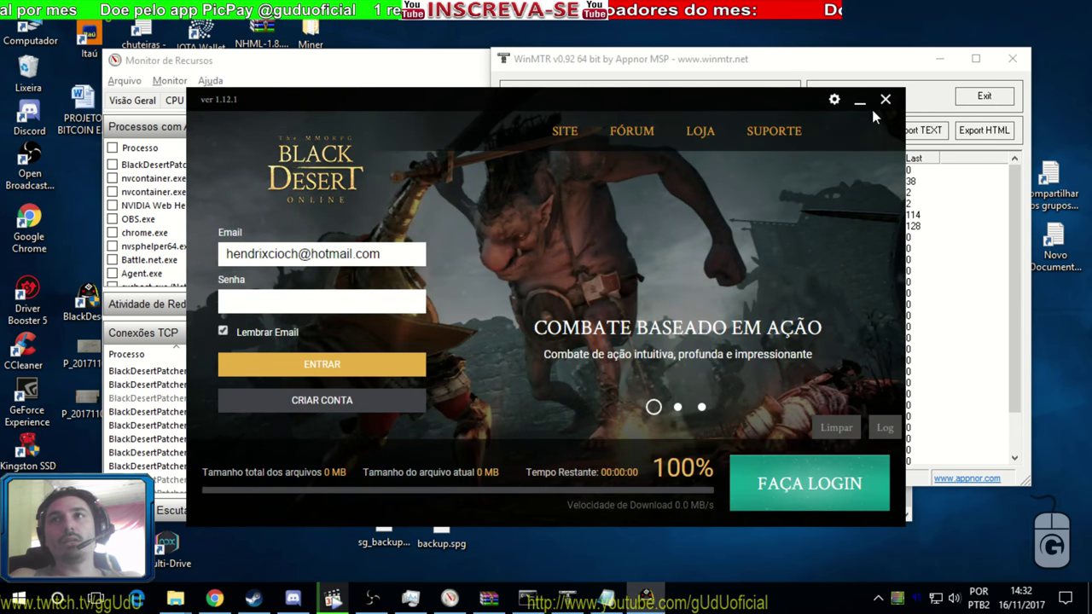
# Step: Close the Black Desert launcher and Resource Monitor
pyautogui.click(884, 100)
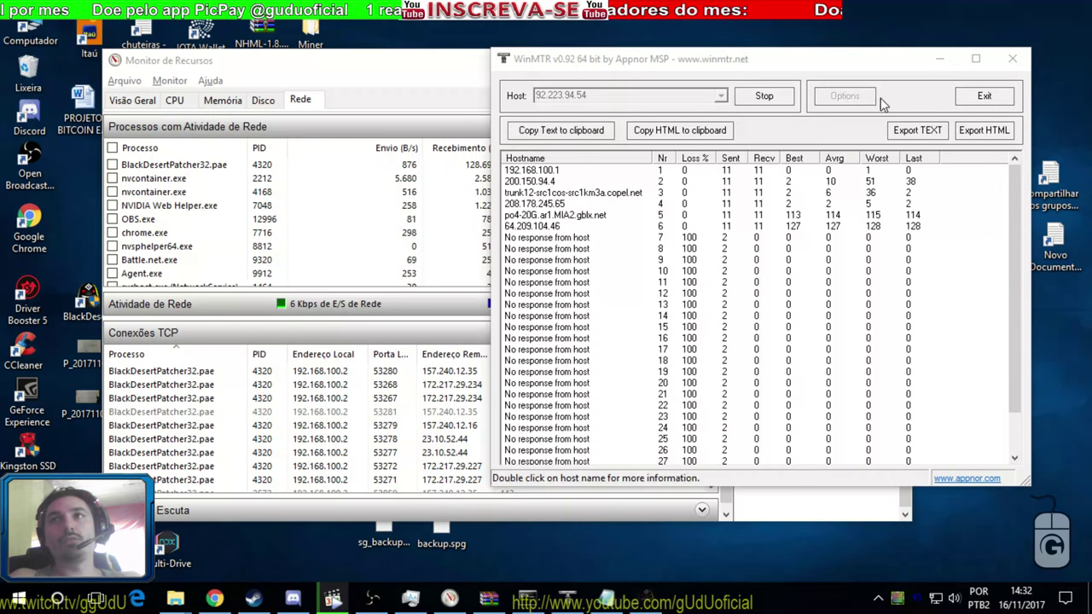
pyautogui.click(408, 70)
pyautogui.click(892, 53)
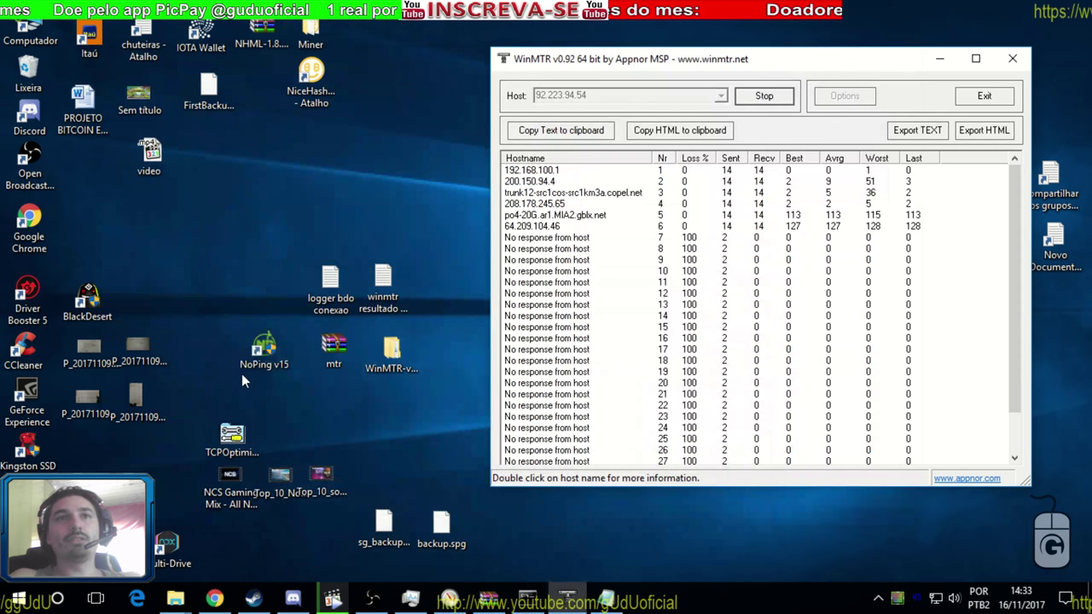
# Step: Launch NoPing v15 from the desktop and stop the WinMTR test of 92.223.94.54
pyautogui.doubleClick(262, 351)
pyautogui.click(437, 411)
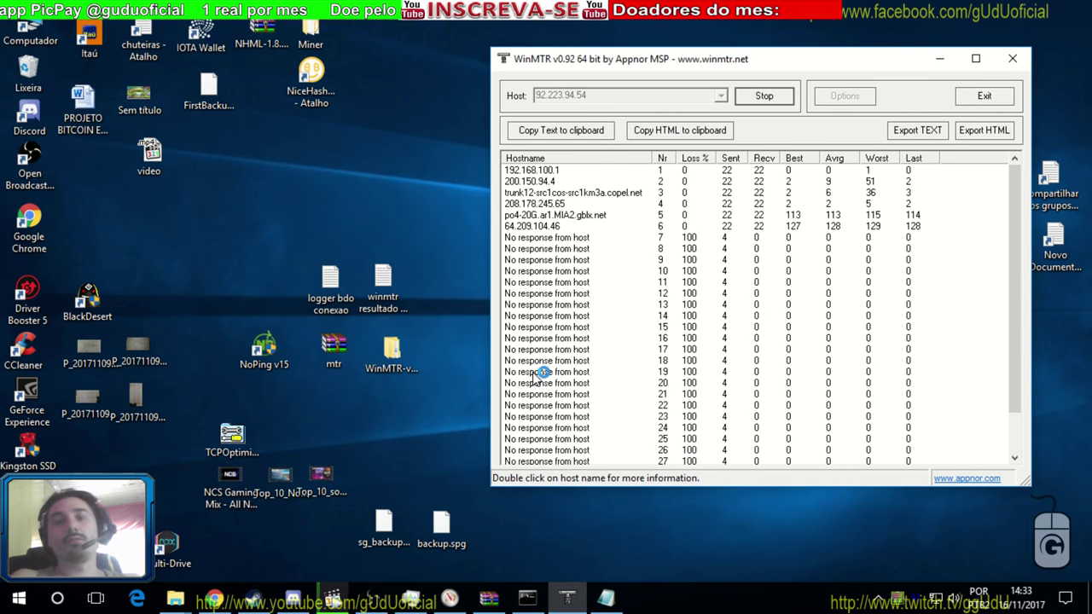
pyautogui.click(773, 99)
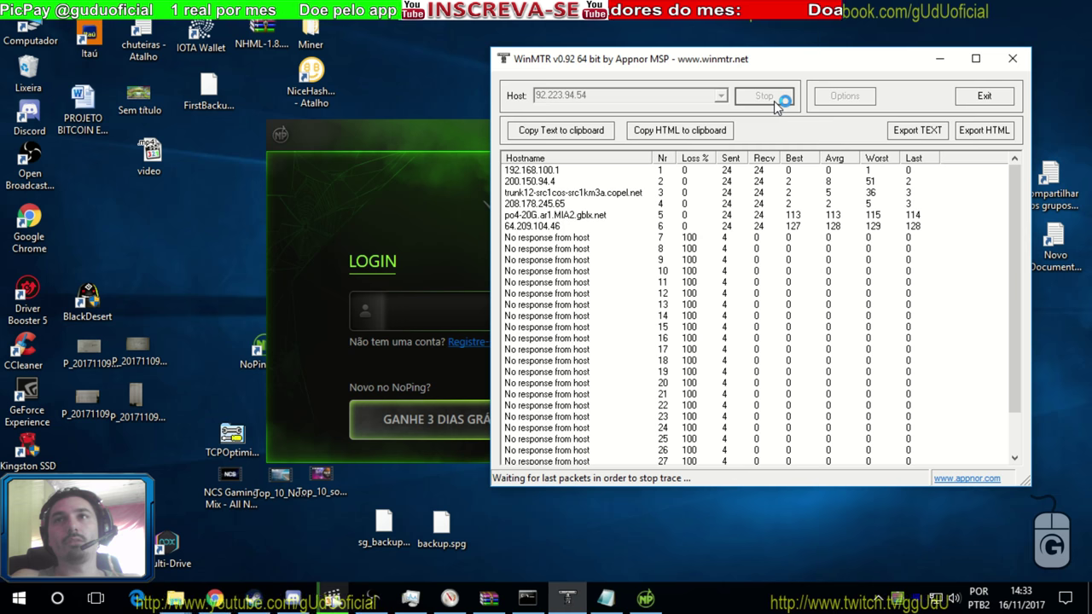
# Step: Start NoPing's free 3-day trial and show the other available servers (Outros) for BlackDesert
pyautogui.click(400, 417)
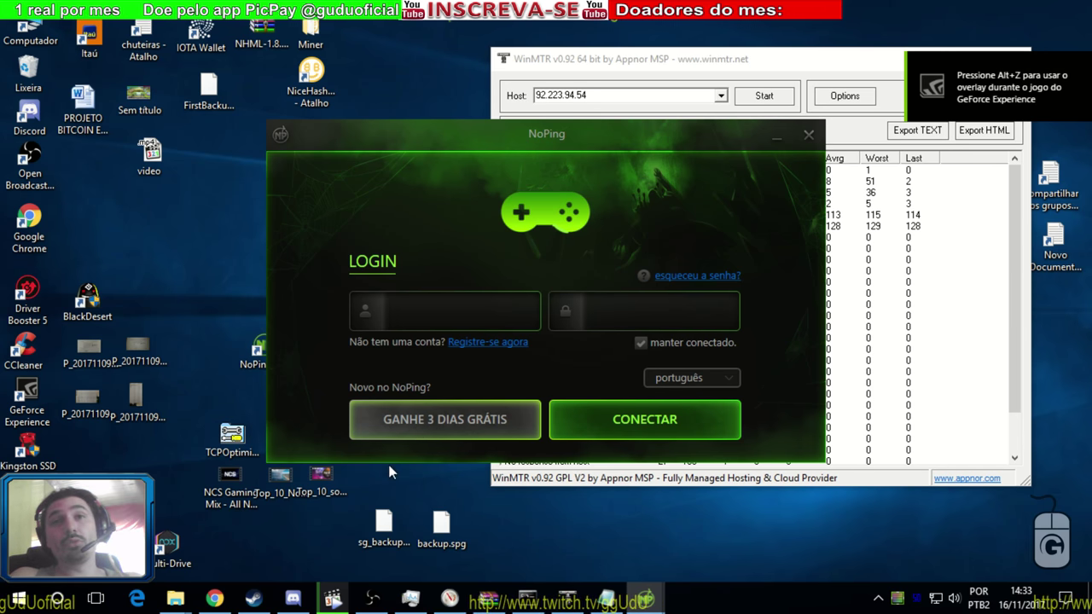
pyautogui.click(420, 428)
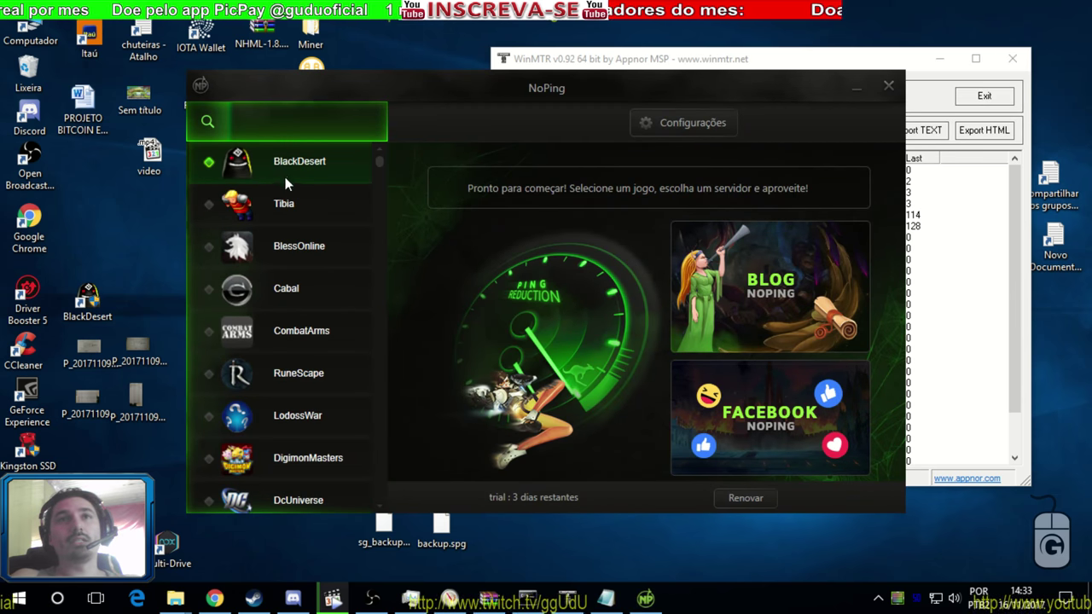
pyautogui.click(216, 164)
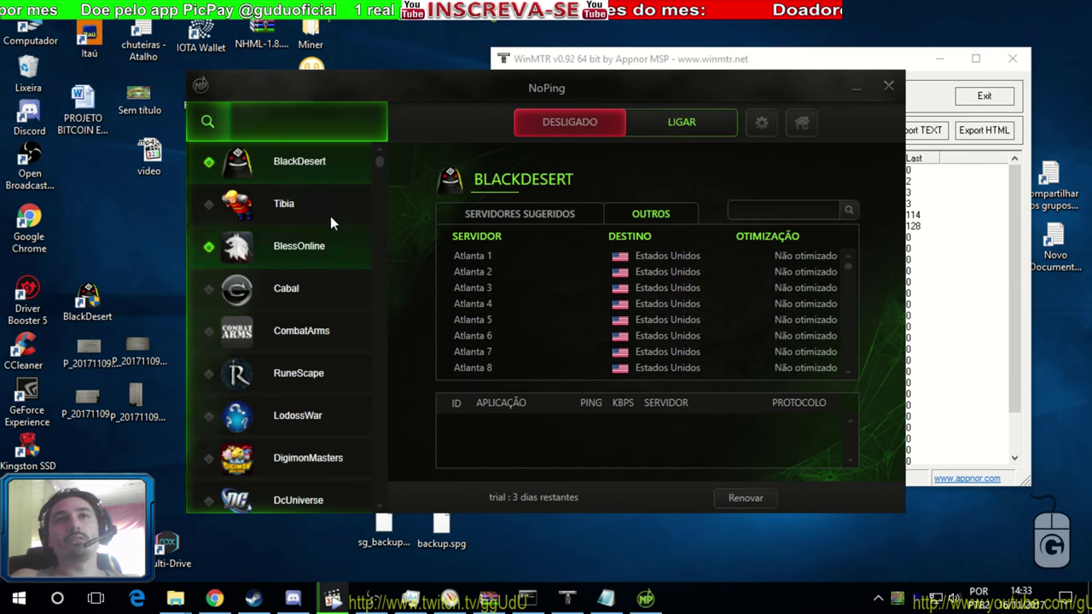
pyautogui.click(659, 215)
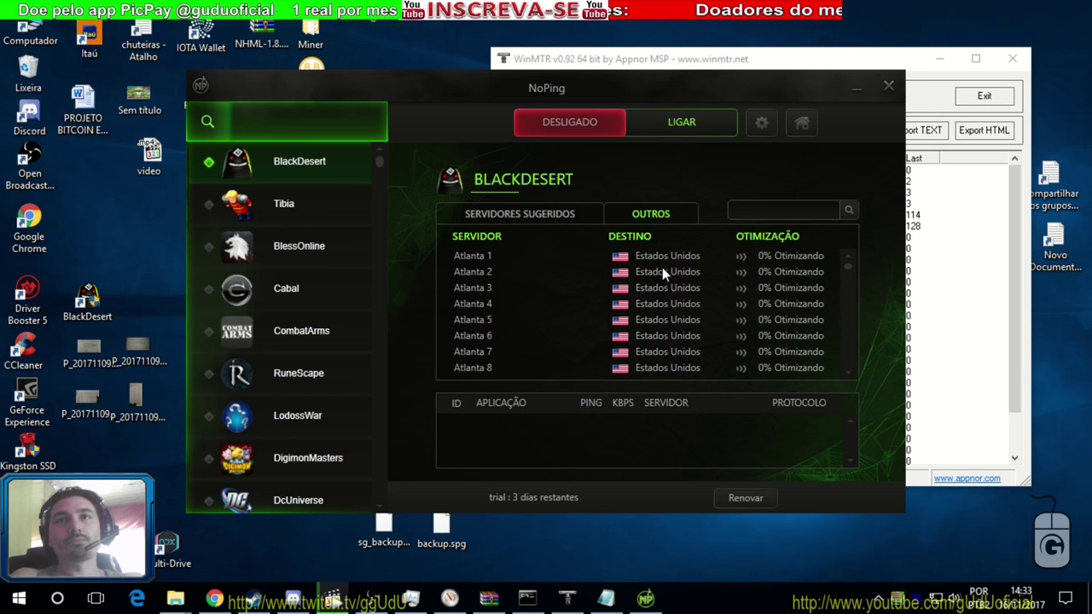
# Step: Select the Brasil Super 1 50MB+ server for BlackDesert in NoPing and turn the optimization on
pyautogui.scroll(-10, 664, 270)
pyautogui.scroll(-3, 668, 278)
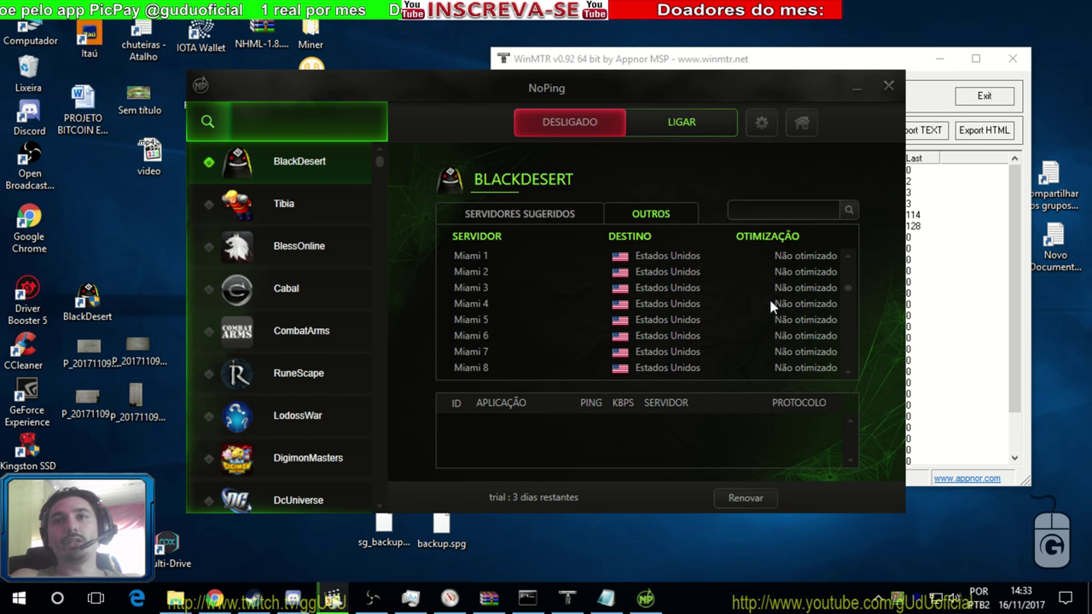
pyautogui.scroll(-10, 815, 292)
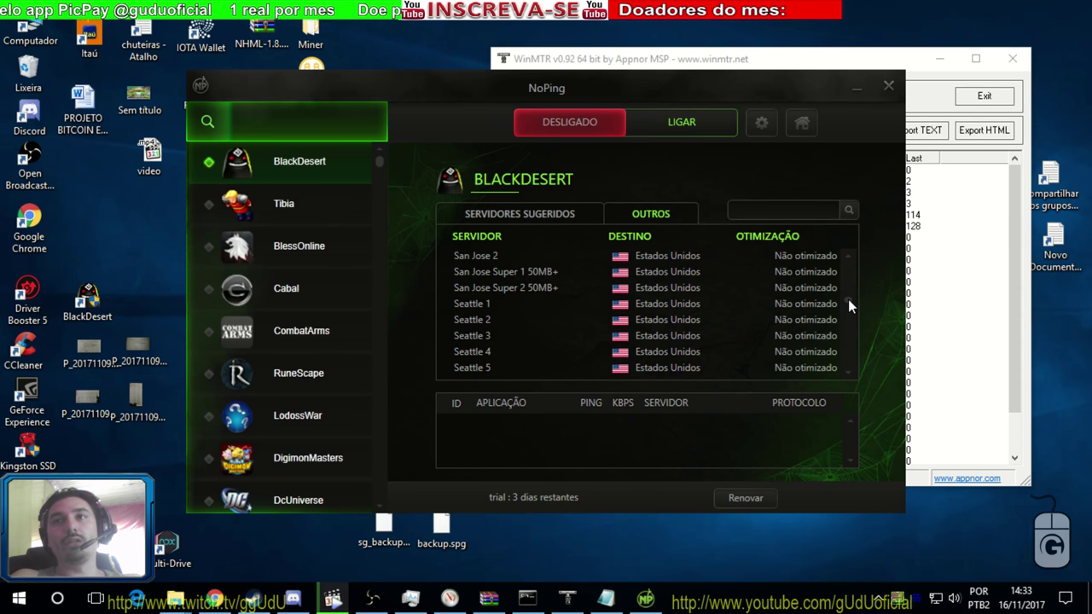
pyautogui.moveTo(848, 304); pyautogui.dragTo(849, 328)
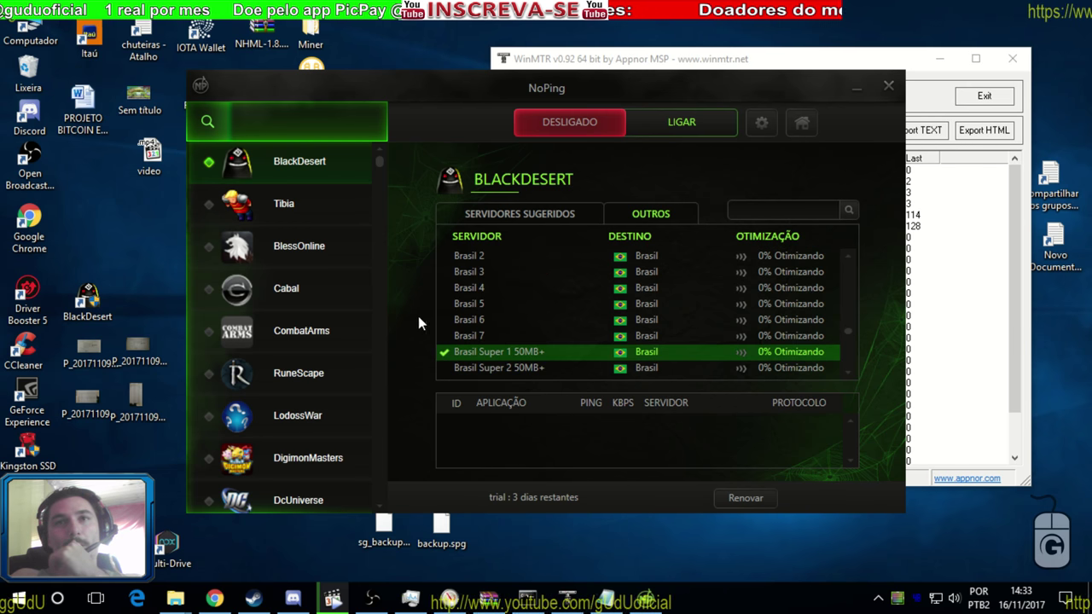
pyautogui.moveTo(432, 85); pyautogui.dragTo(510, 71)
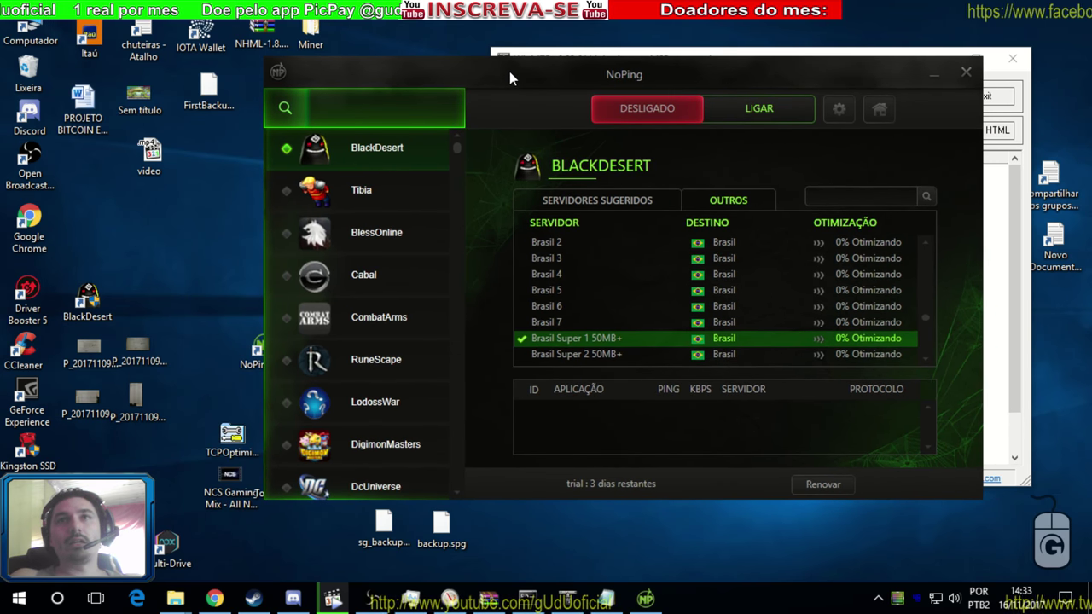
pyautogui.click(747, 110)
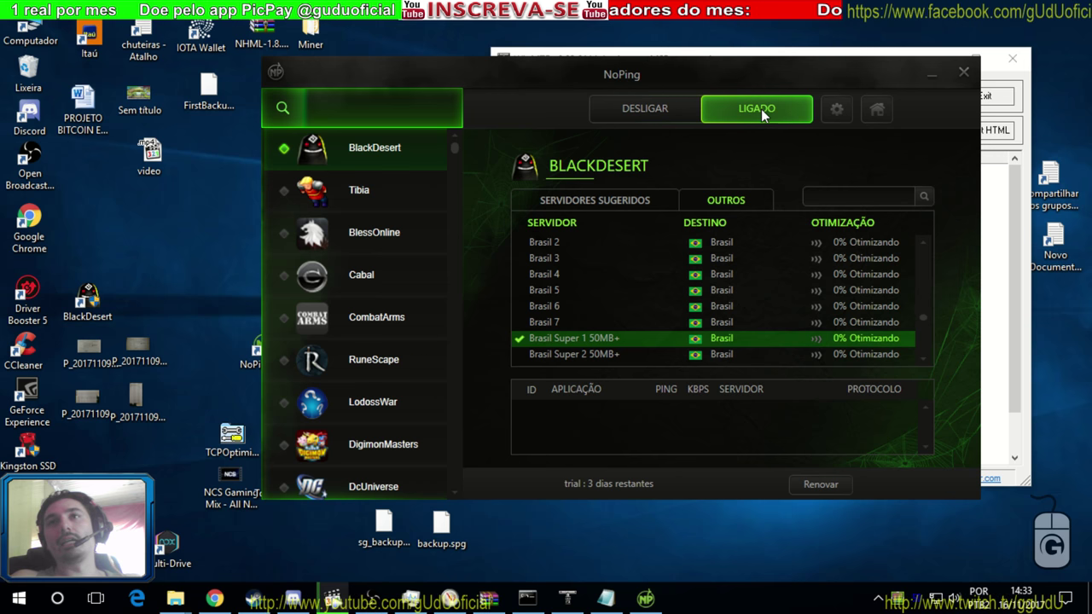
# Step: Launch BlackDesert from the desktop and open Resource Monitor's network view
pyautogui.doubleClick(81, 300)
pyautogui.click(459, 412)
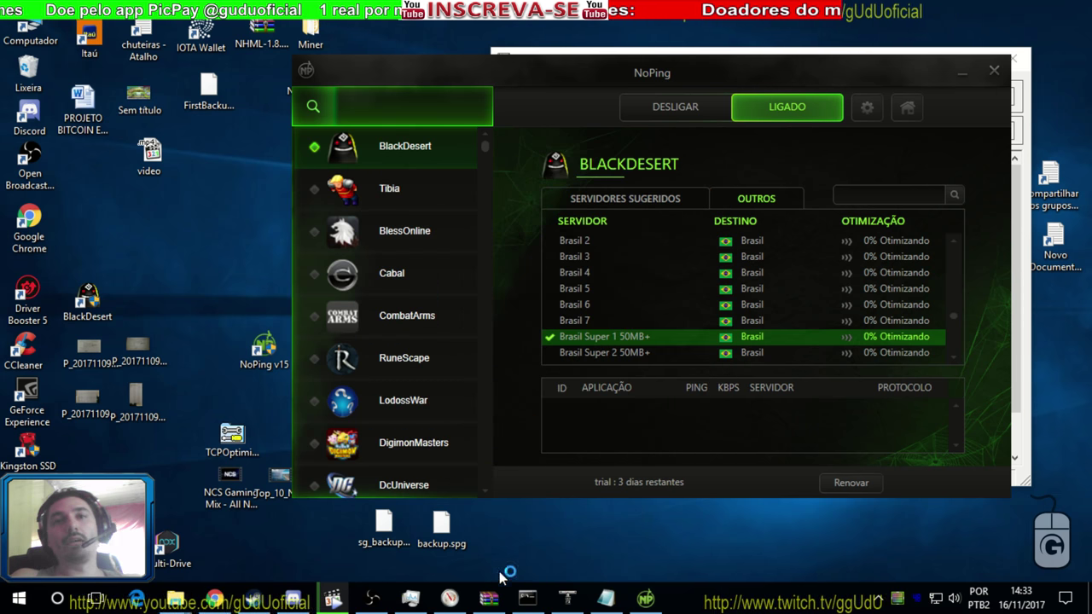
pyautogui.click(449, 600)
# Step: Examine the remote addresses, packet loss and latency of the BlackDesertPatcher32.pae and NoPingApi.exe TCP connections
pyautogui.click(384, 386)
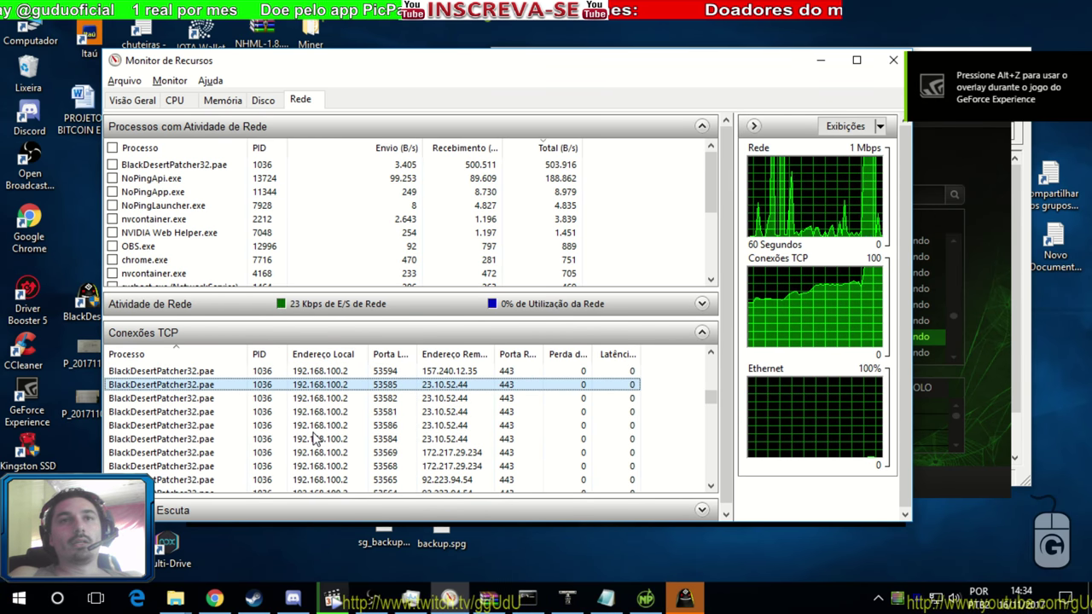
pyautogui.click(491, 468)
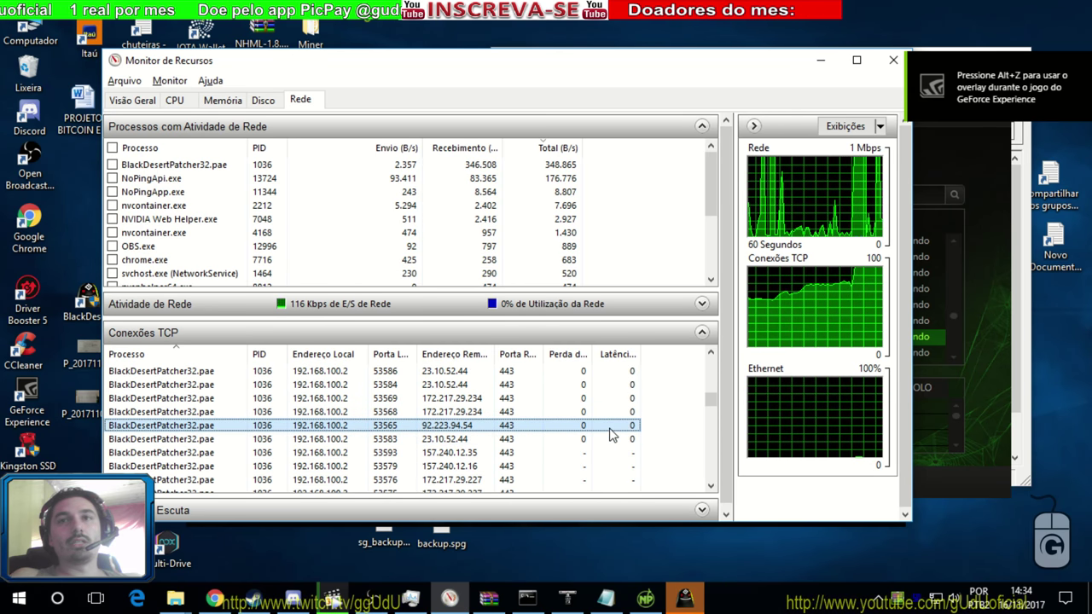
pyautogui.scroll(-5, 555, 401)
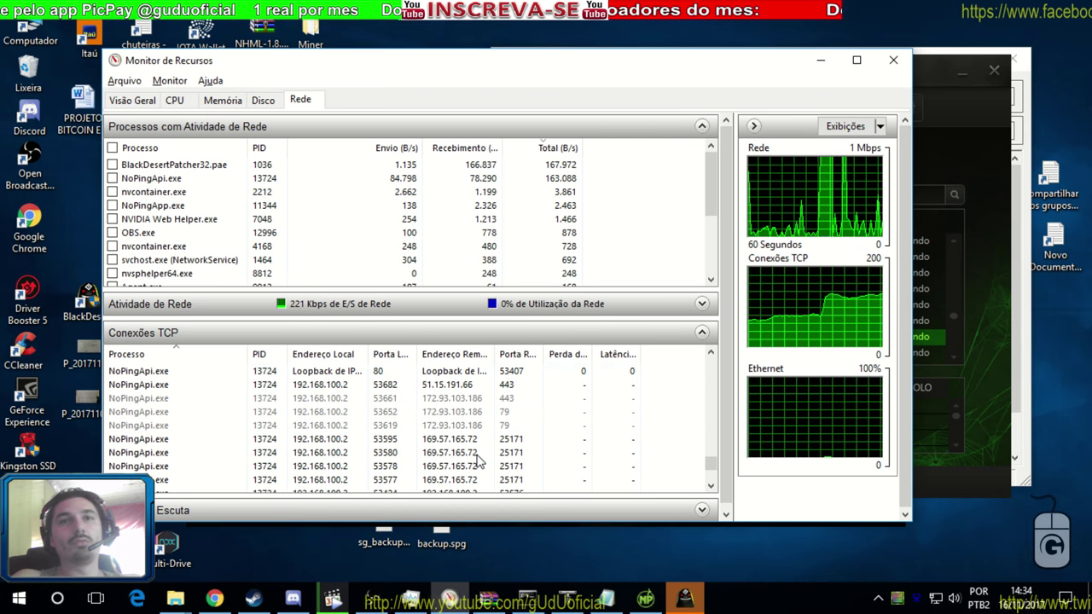
pyautogui.click(471, 452)
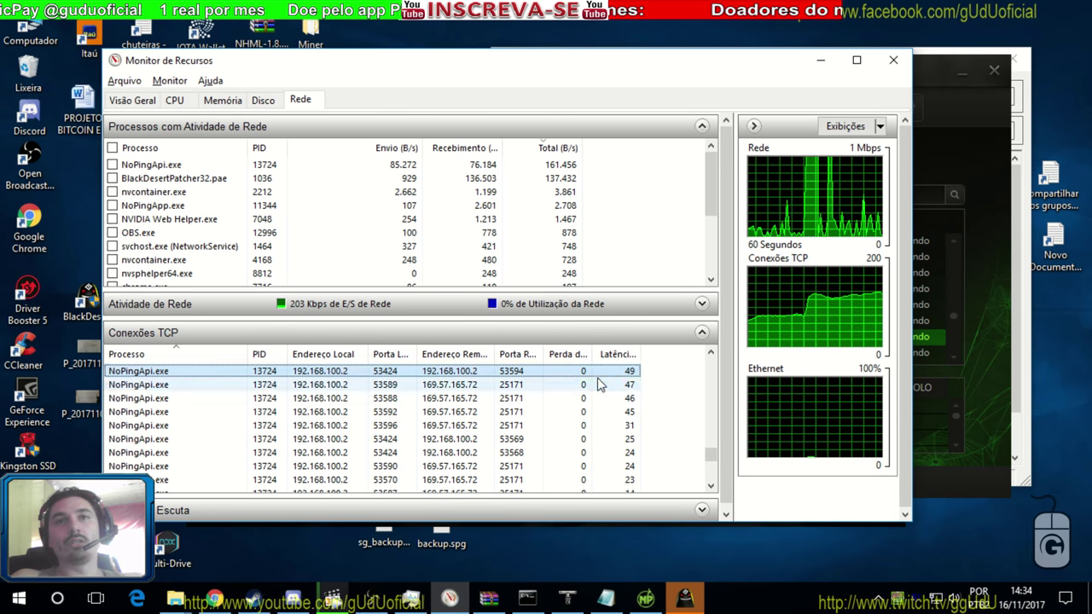
pyautogui.click(629, 412)
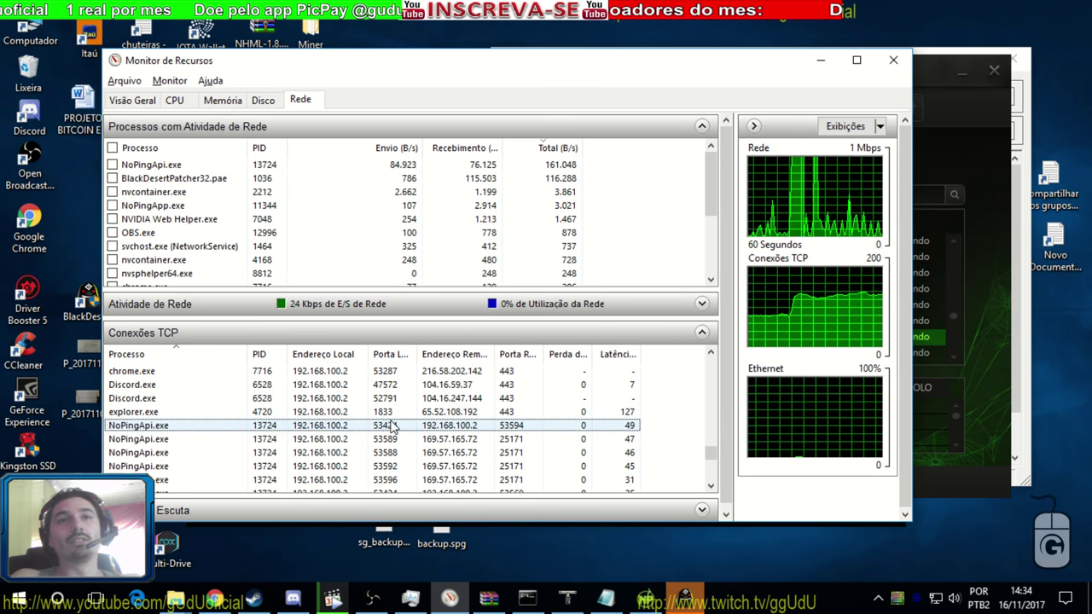
pyautogui.hotkey('alt', 'Tab')
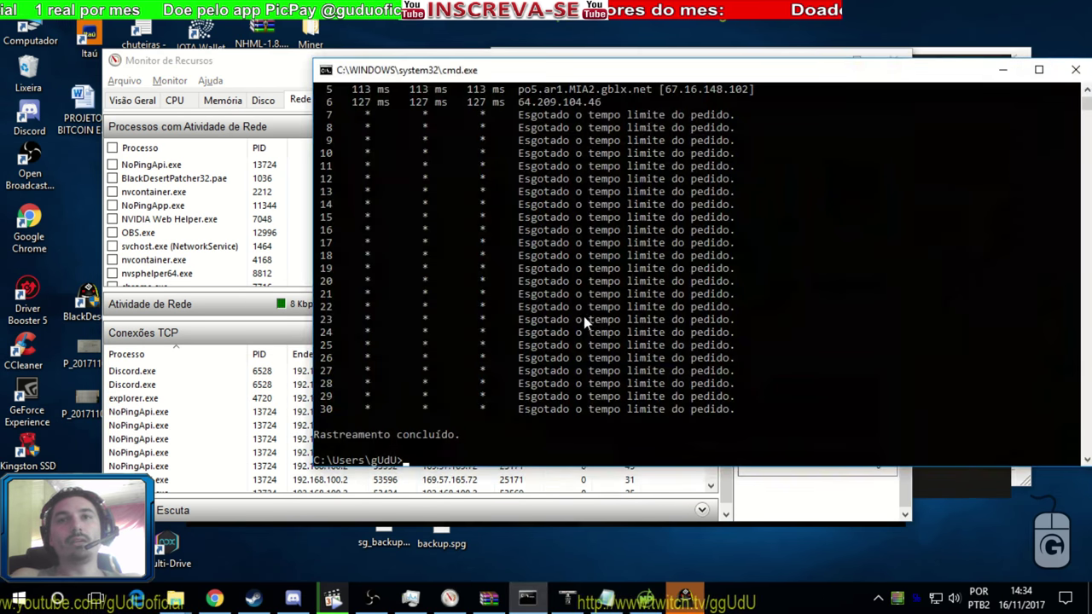
pyautogui.click(254, 55)
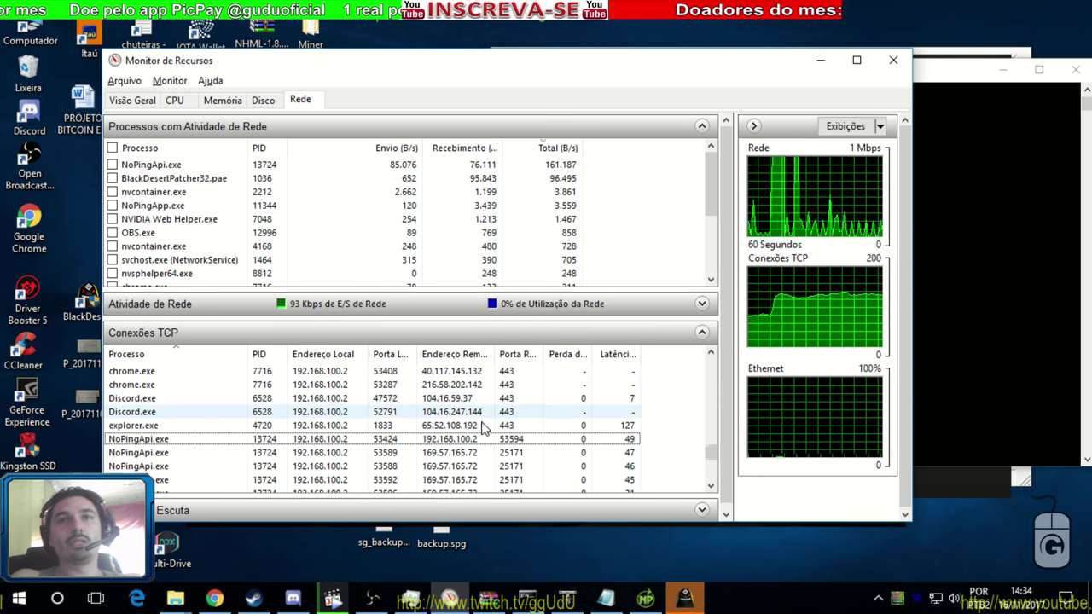
pyautogui.scroll(-5, 479, 443)
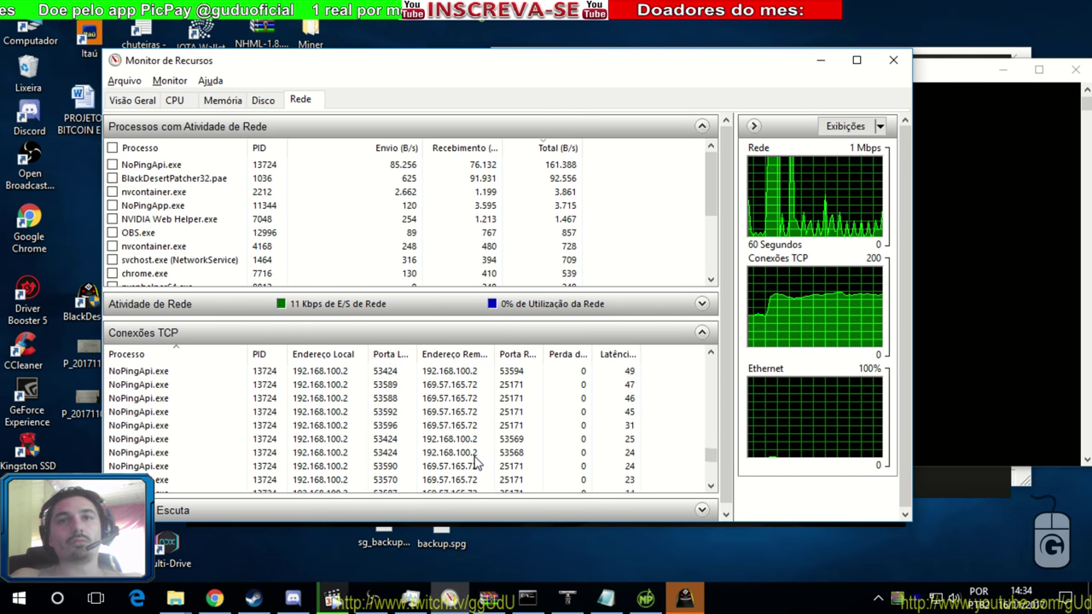
pyautogui.scroll(5, 342, 436)
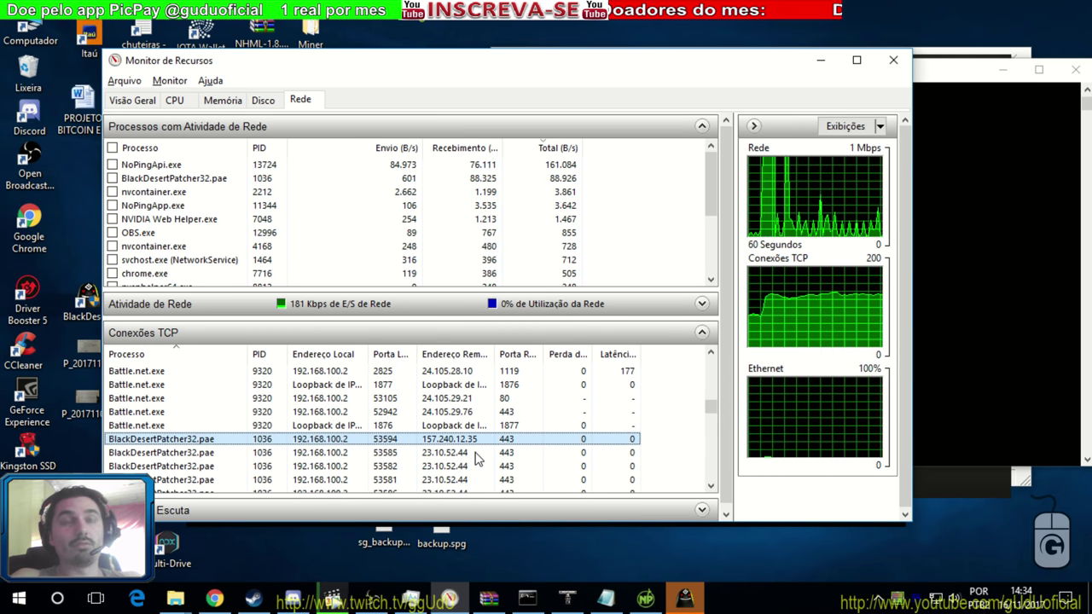
pyautogui.click(322, 426)
pyautogui.scroll(-3, 426, 430)
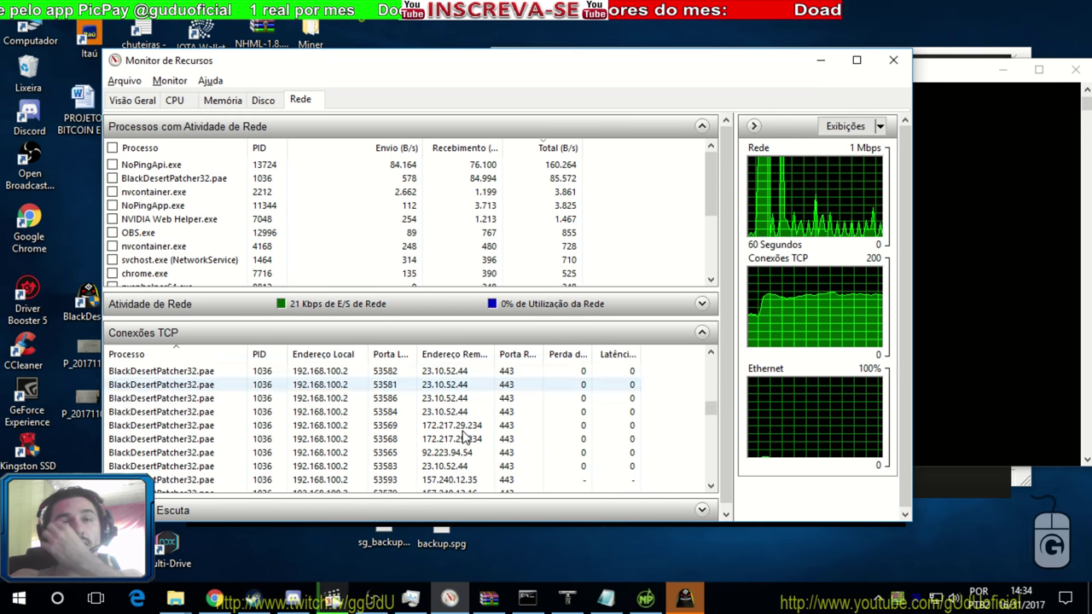
pyautogui.click(465, 437)
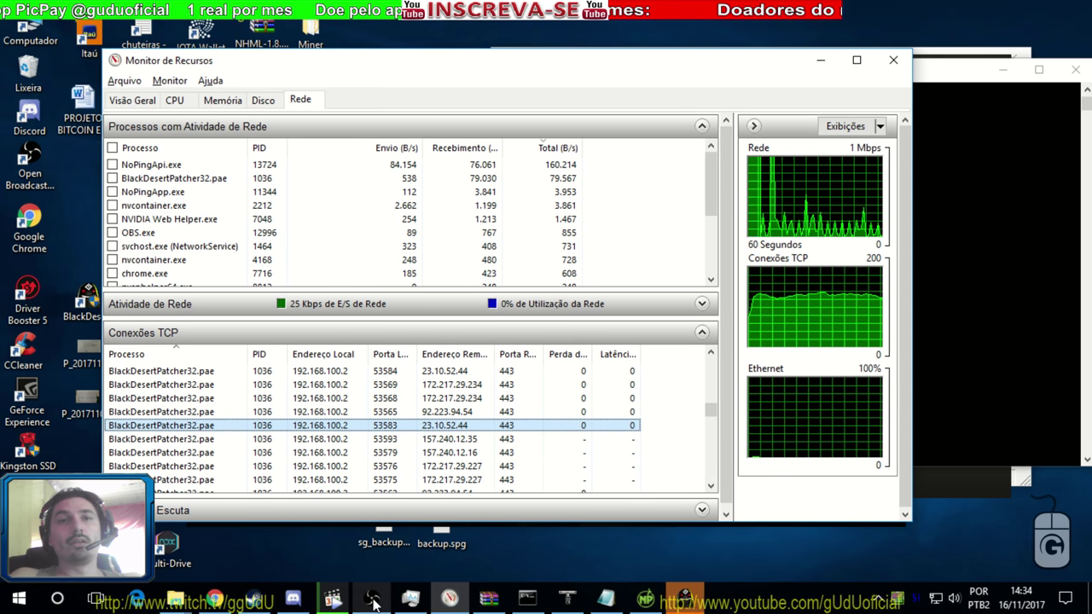
# Step: Switch to WinMTR, change the host to 92.223.94.10 and start a new test
pyautogui.click(568, 601)
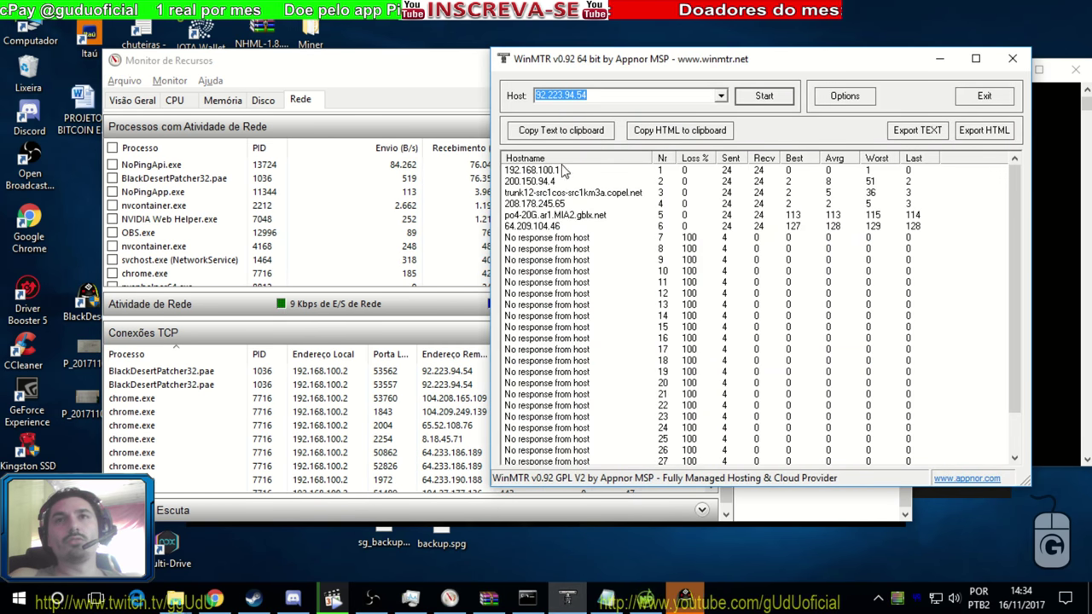
pyautogui.click(597, 95)
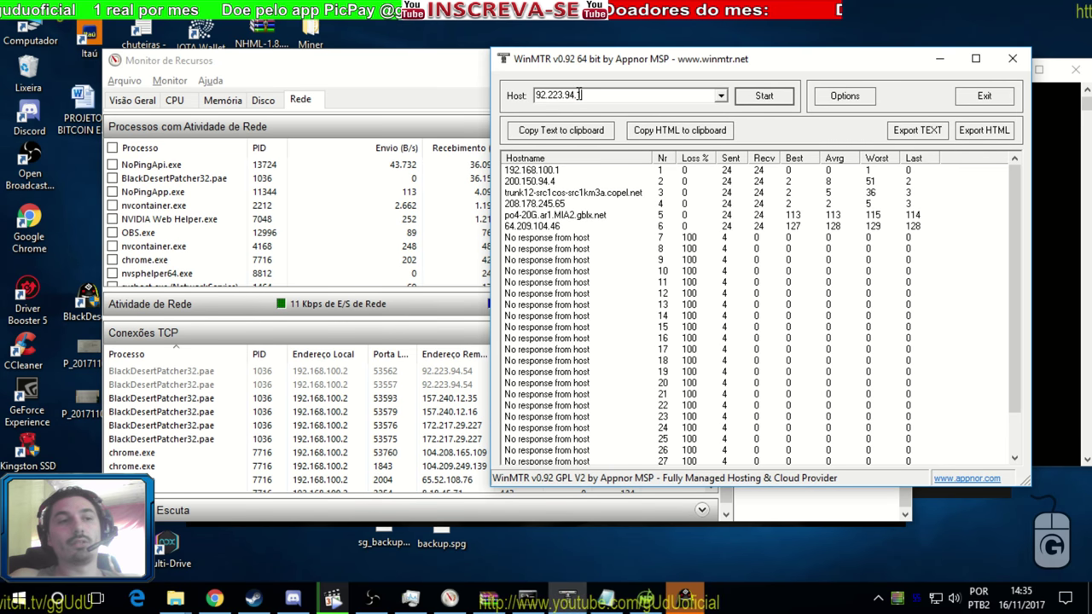
pyautogui.write('10')
pyautogui.click(755, 98)
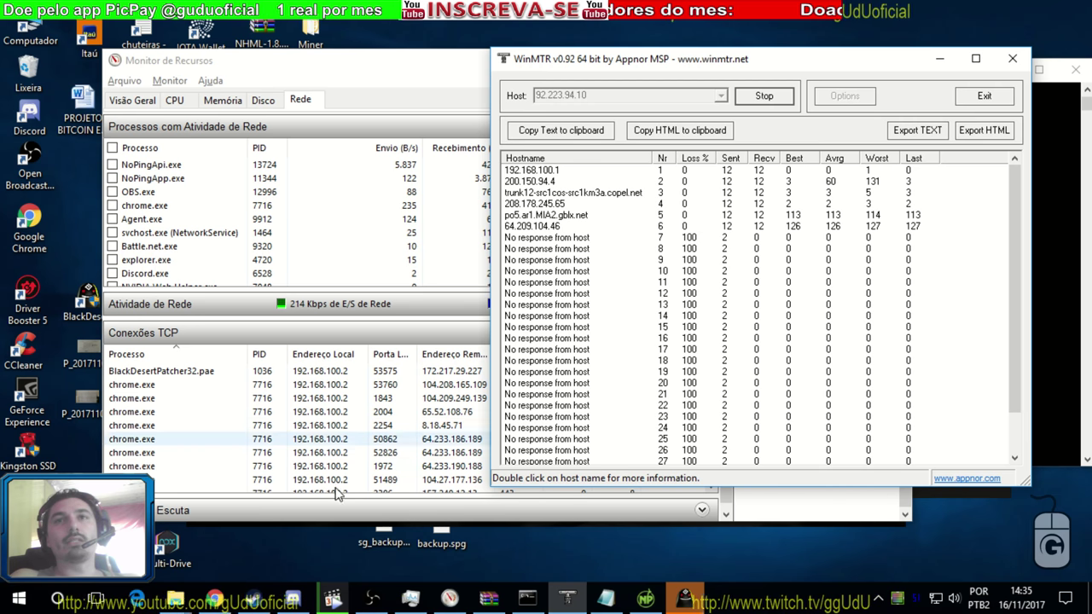
# Step: Switch to Chrome and rerun the whoisip.ovh online traceroute for 92.223.94.10
pyautogui.moveTo(223, 608)
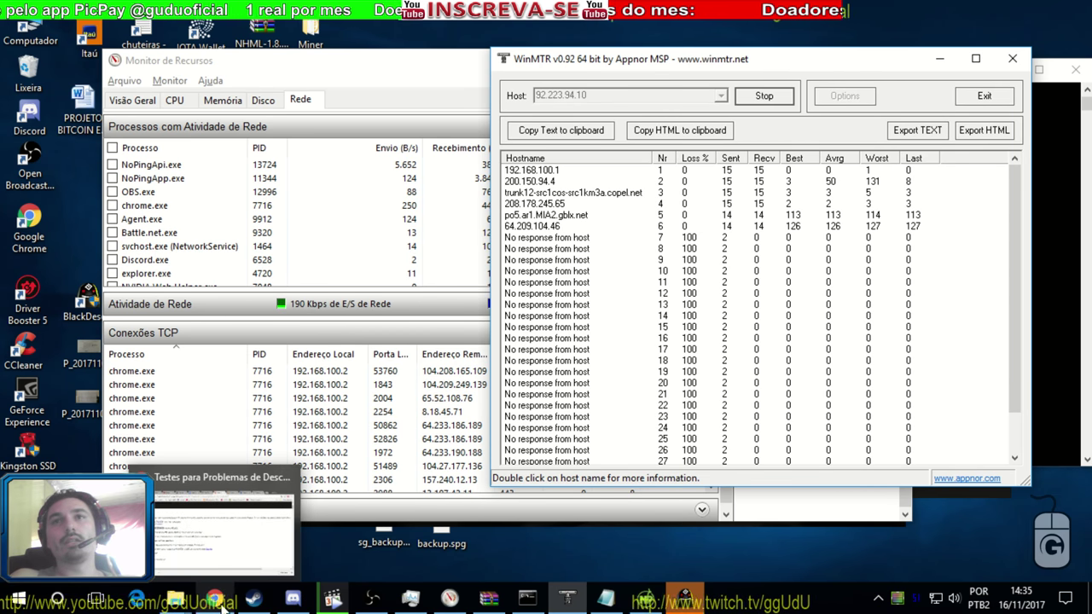
pyautogui.click(222, 603)
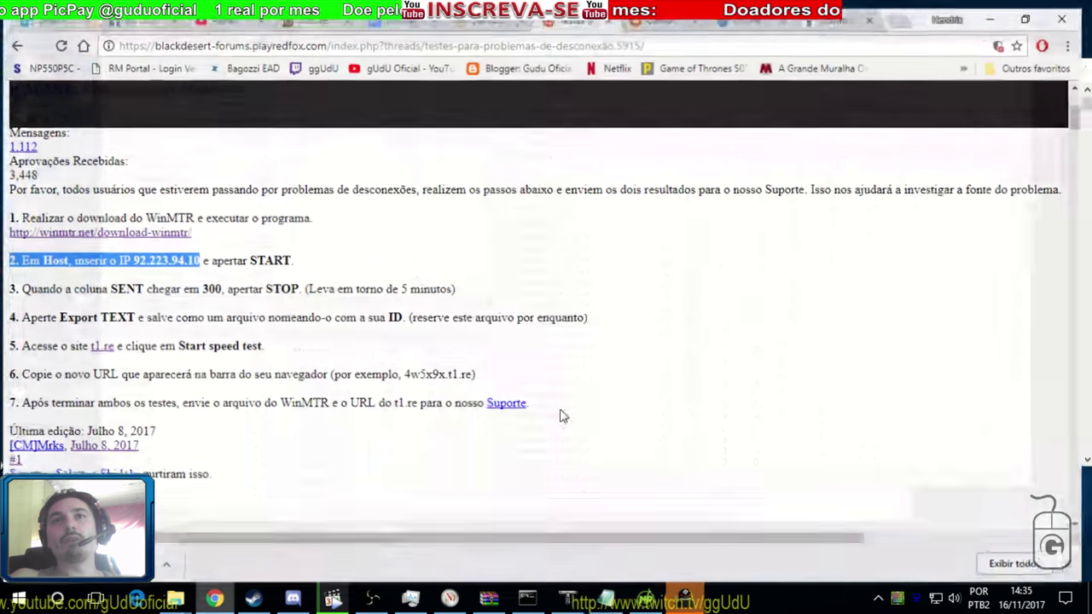
pyautogui.click(860, 11)
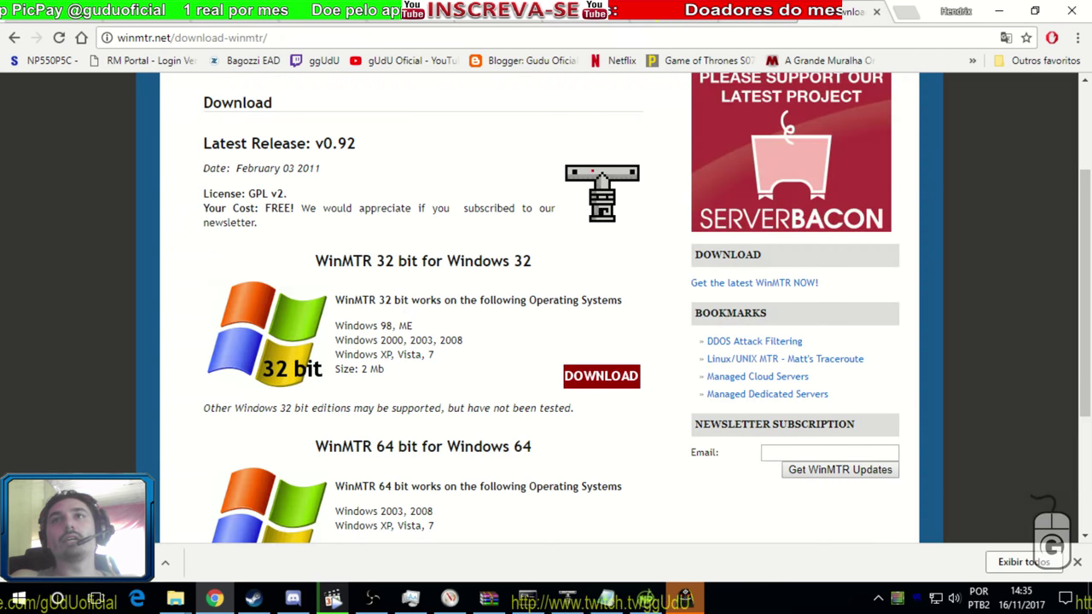
pyautogui.click(904, 10)
pyautogui.scroll(-5, 697, 261)
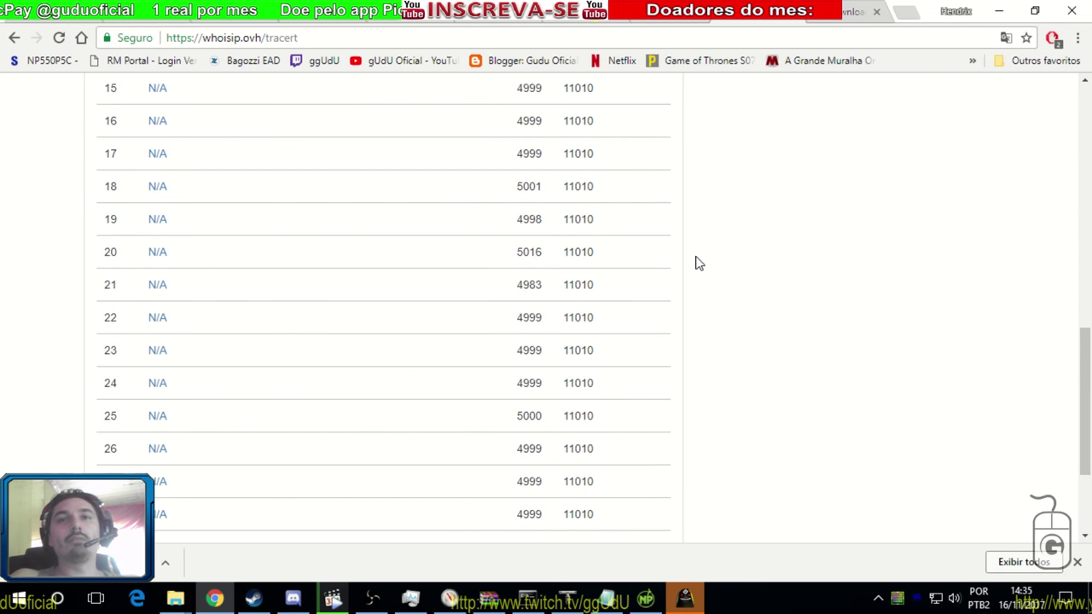
pyautogui.scroll(3, 698, 263)
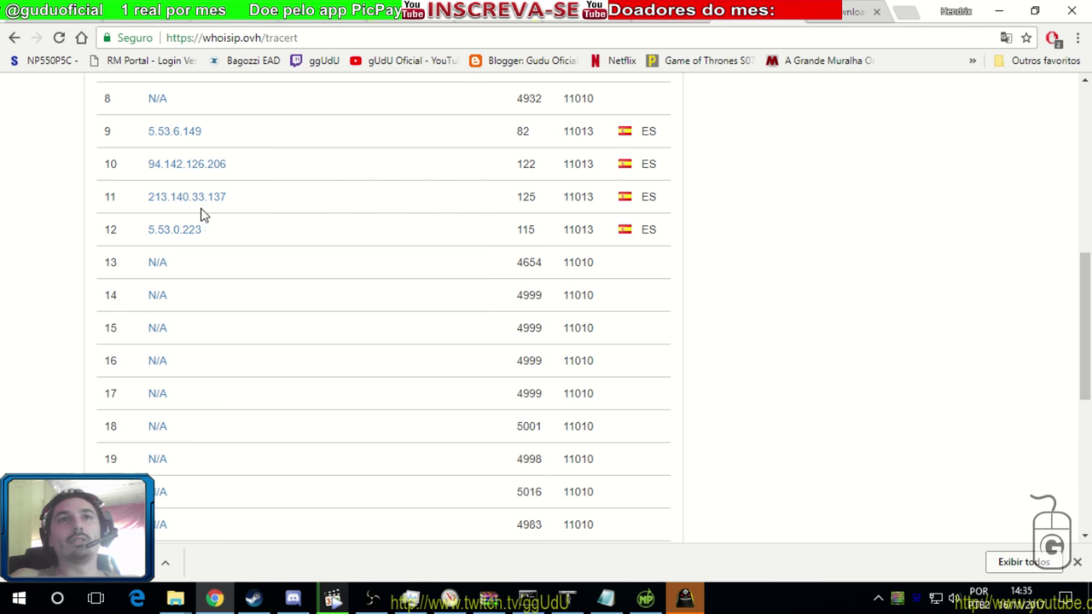
pyautogui.scroll(5, 334, 248)
pyautogui.scroll(-1, 256, 384)
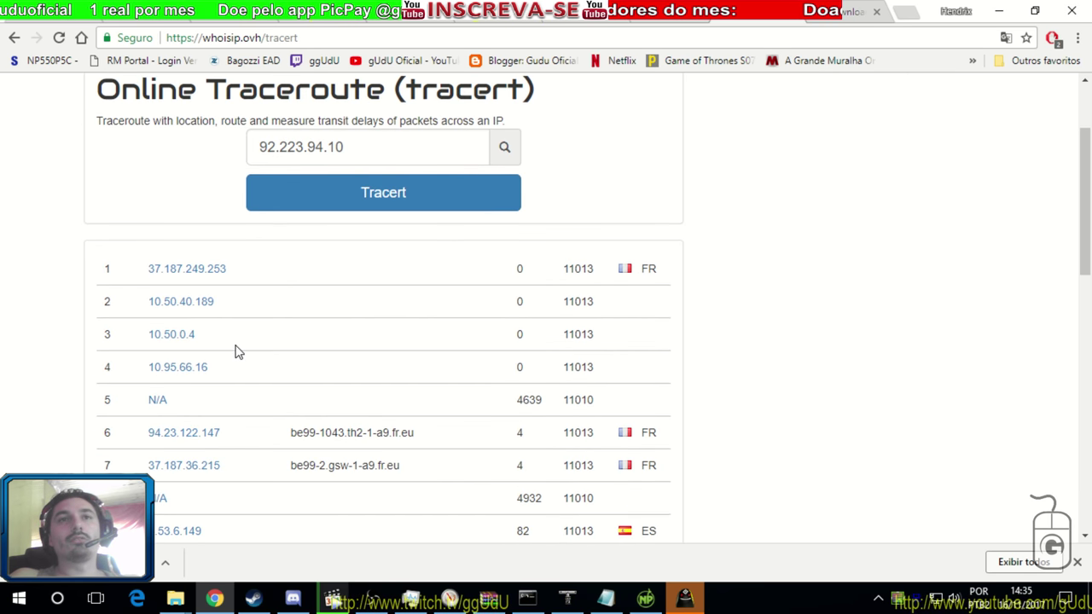
pyautogui.click(387, 190)
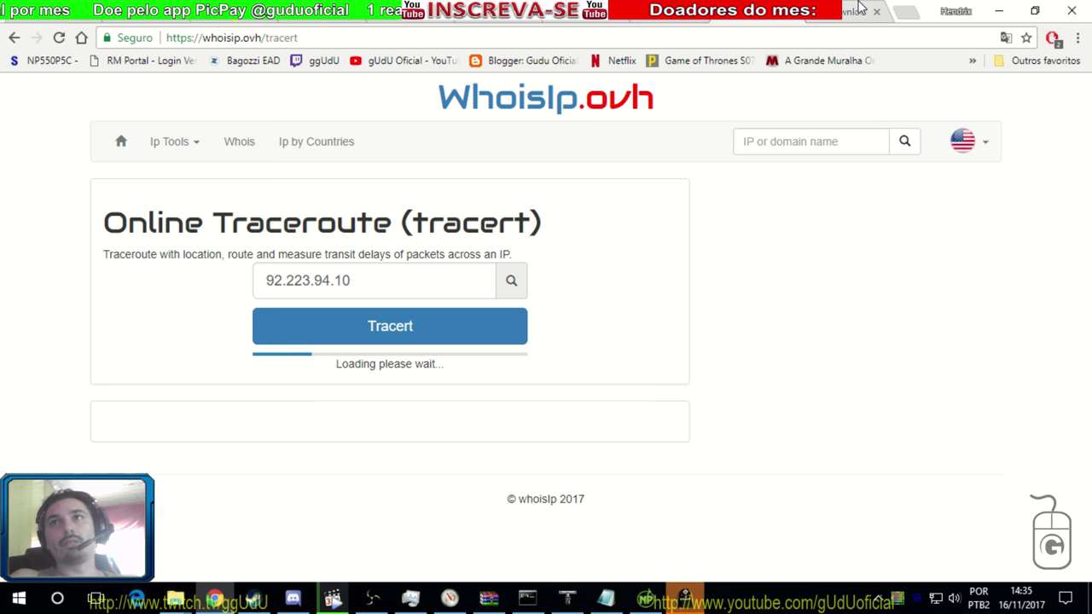
# Step: Search Google for "92.223.94.10 ip" in a new browser tab
pyautogui.click(906, 12)
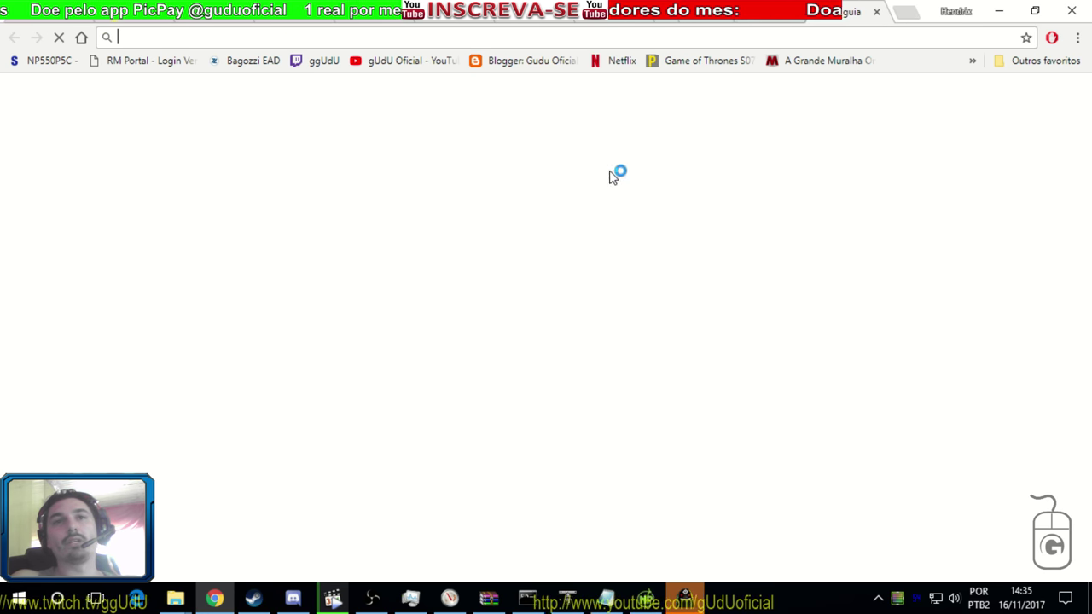
pyautogui.click(607, 601)
pyautogui.click(13, 327)
pyautogui.click(526, 602)
pyautogui.click(238, 224)
pyautogui.write('92.223.94.10')
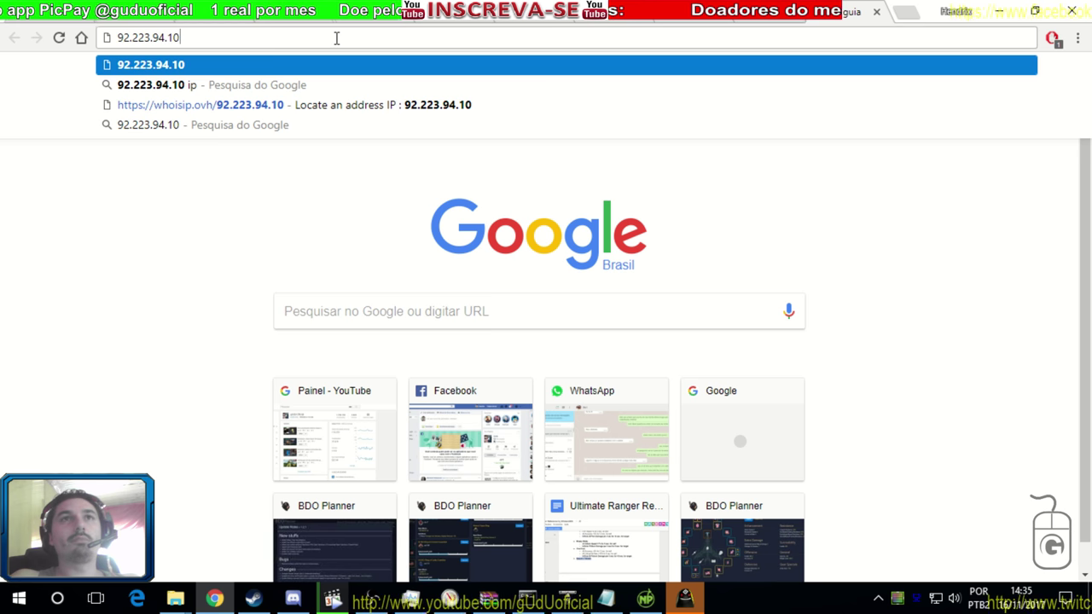
pyautogui.click(292, 85)
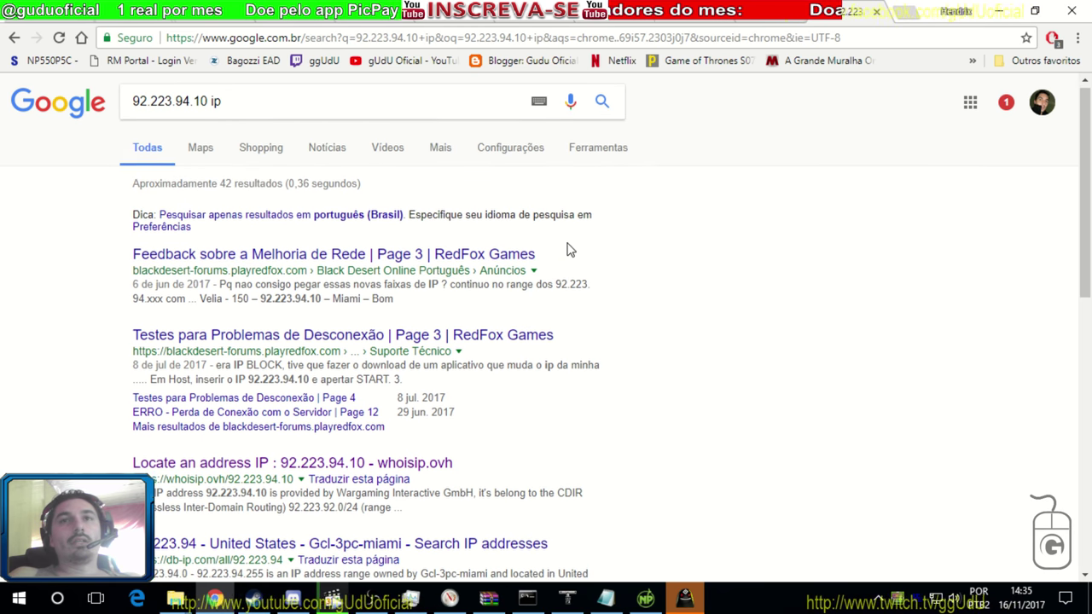
# Step: Open the db-ip.com search result for the 92.223.94 range and look through its address list
pyautogui.scroll(-3, 568, 249)
pyautogui.scroll(3, 570, 249)
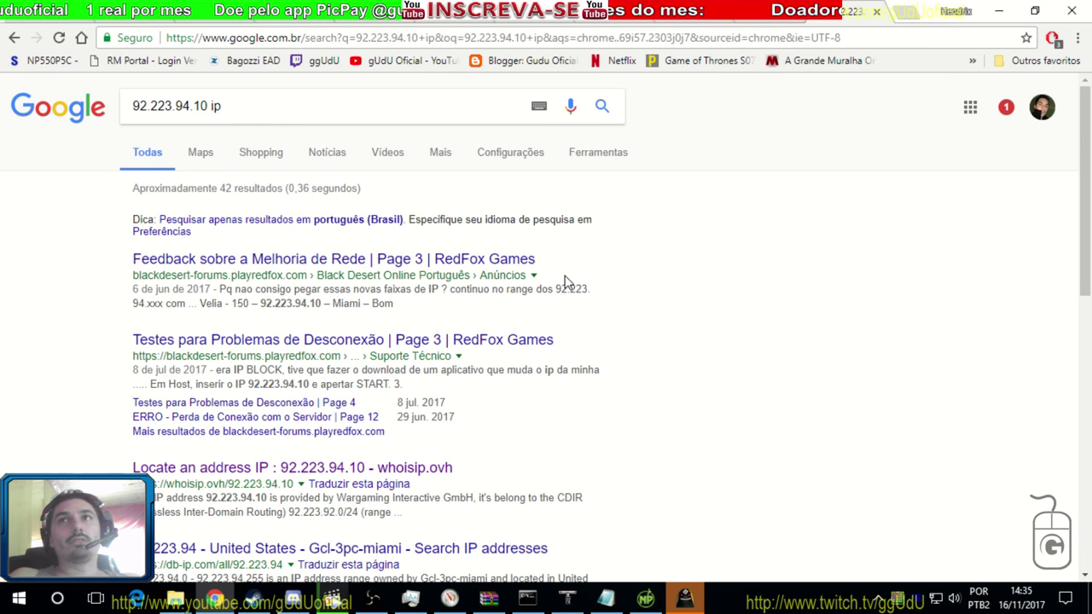
pyautogui.scroll(-3, 512, 290)
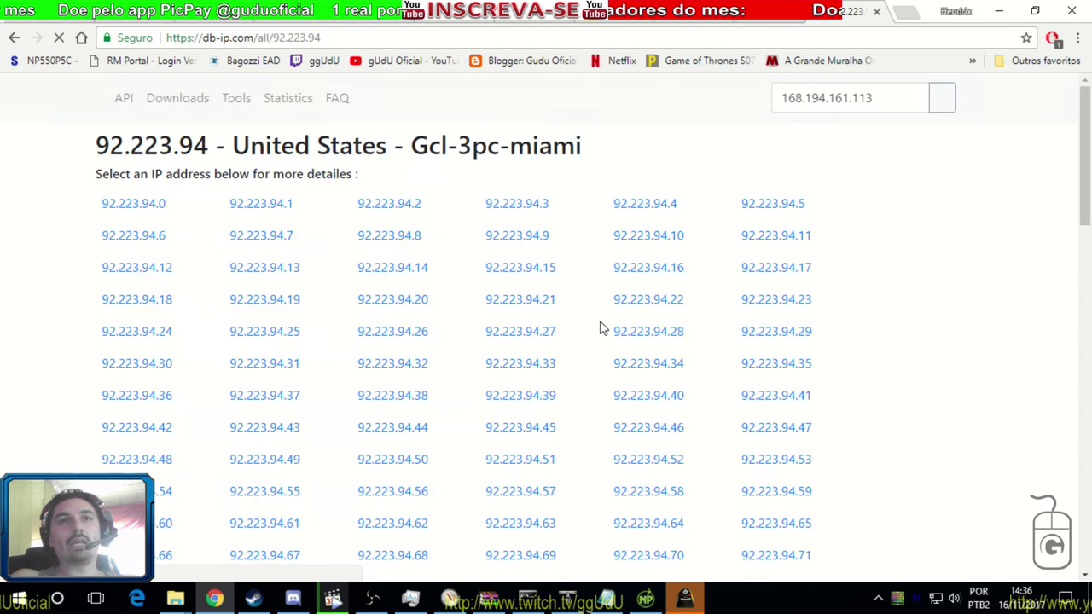
pyautogui.scroll(-1, 123, 224)
pyautogui.scroll(-4, 103, 227)
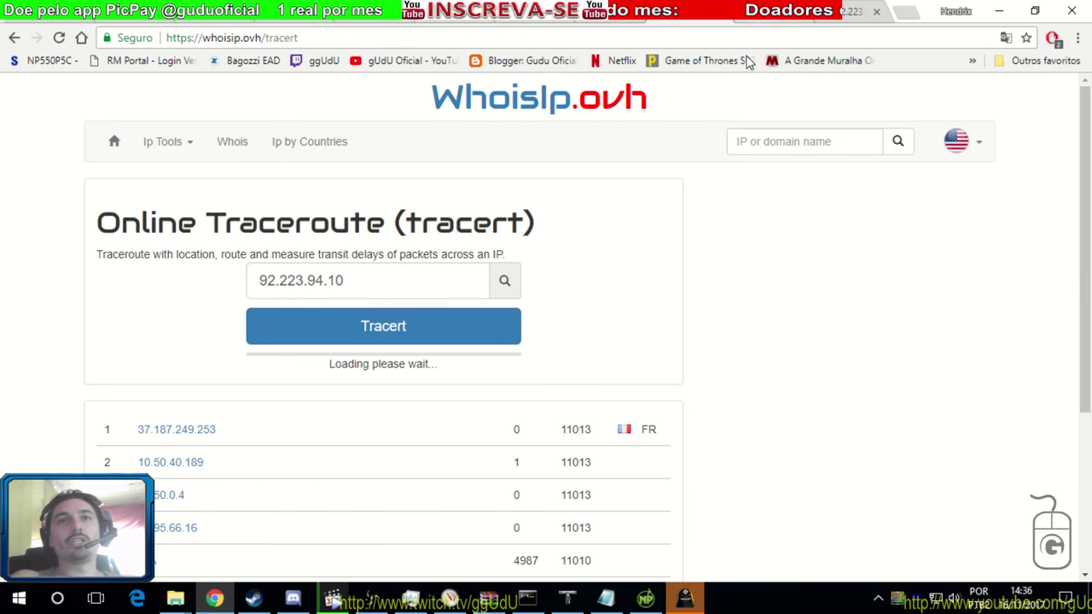
# Step: Return to the whoisip.ovh traceroute of 92.223.94.10 and examine the locations and delays of its hops
pyautogui.scroll(-3, 766, 180)
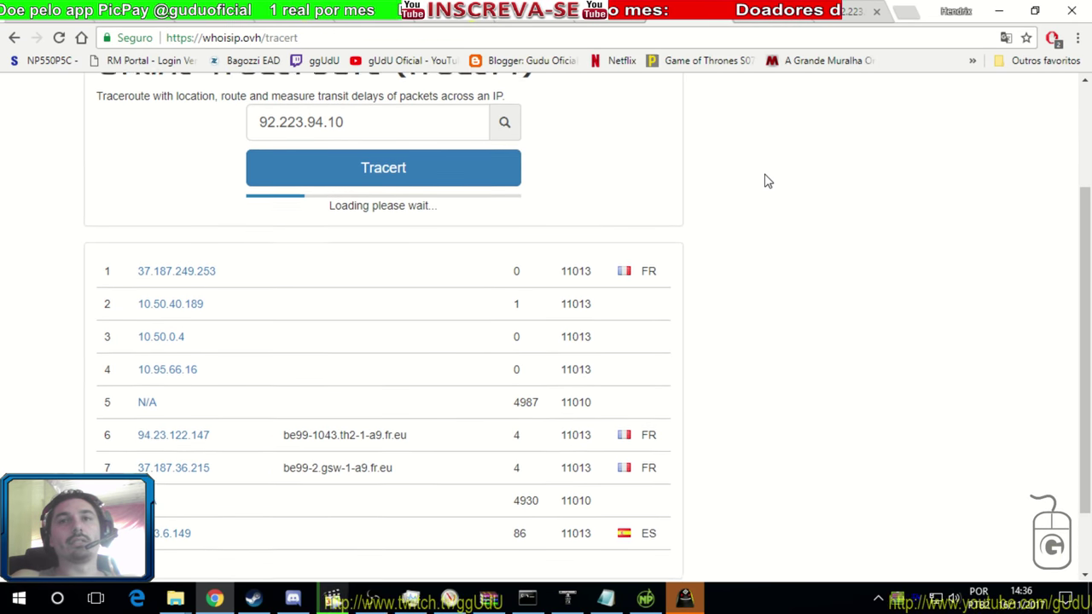
pyautogui.scroll(1, 642, 211)
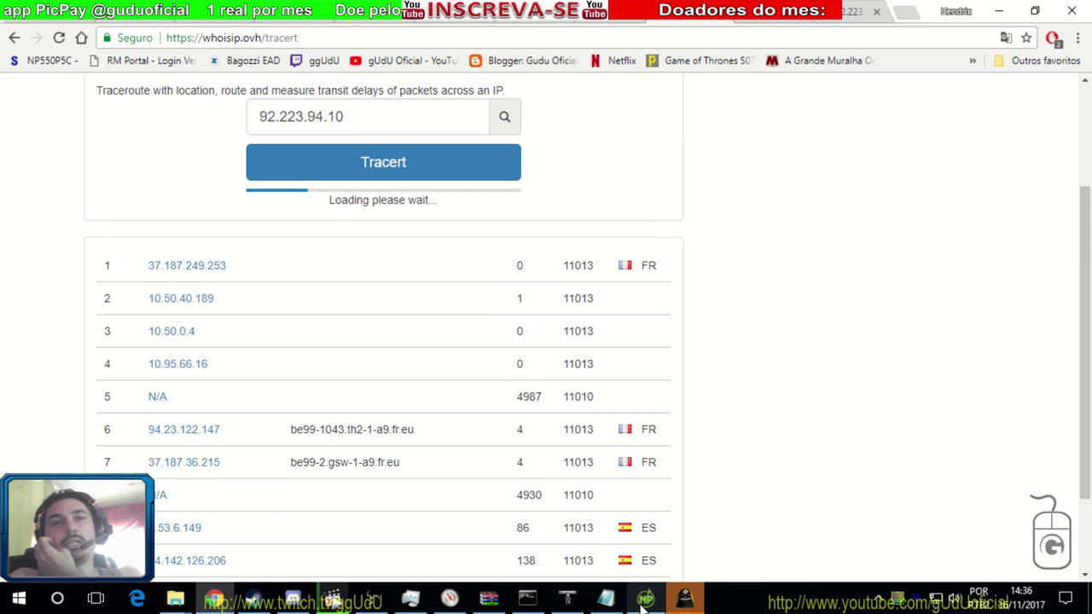
# Step: Switch to WinMTR to check the last responding hop toward 92.223.94.10, with the Google results page open behind it
pyautogui.moveTo(639, 605)
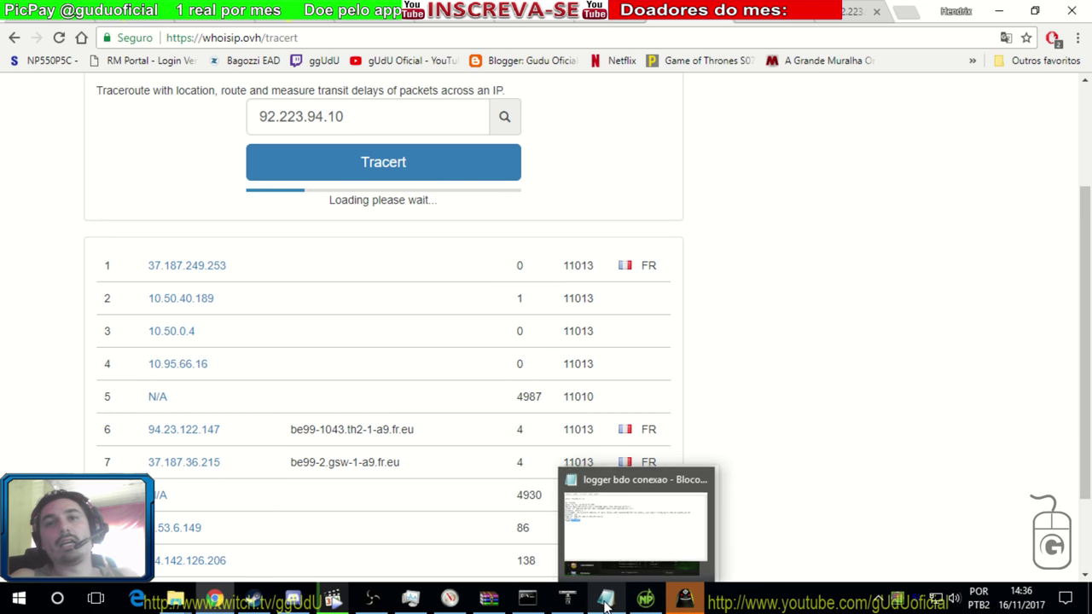
pyautogui.click(568, 600)
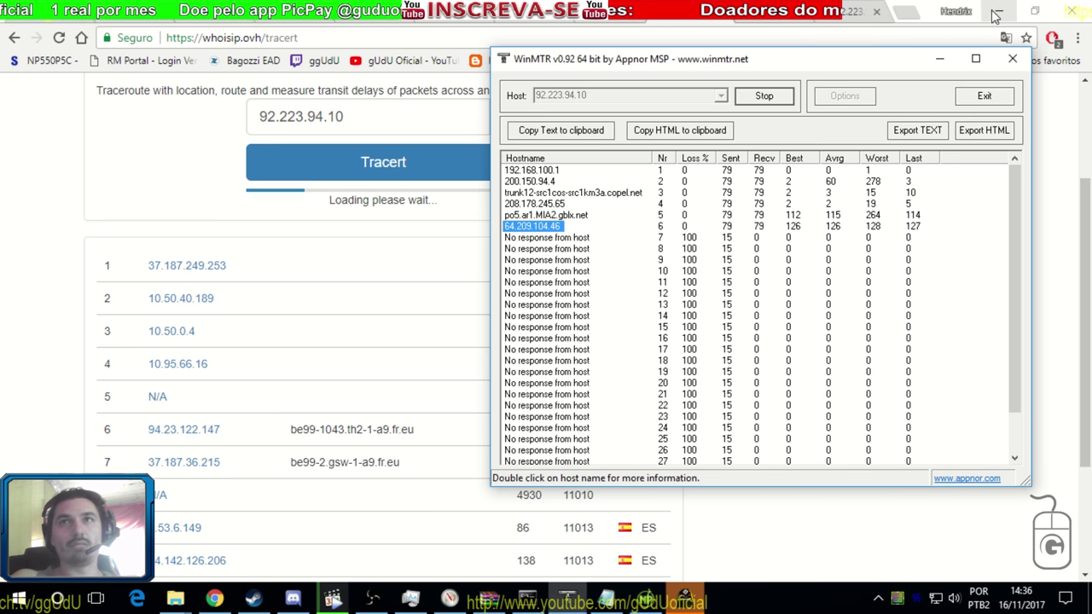
pyautogui.click(868, 7)
pyautogui.hotkey('alt', 'Tab')
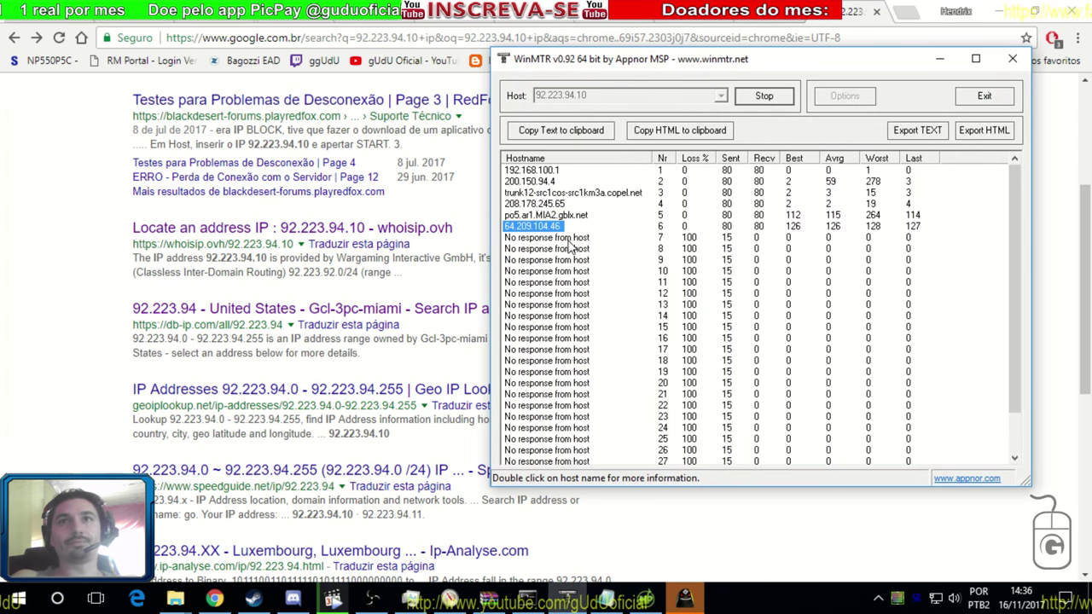
# Step: Replace the Google query in Chrome with the start of the last responding hop's address, "64.209.", checking it against WinMTR
pyautogui.click(61, 198)
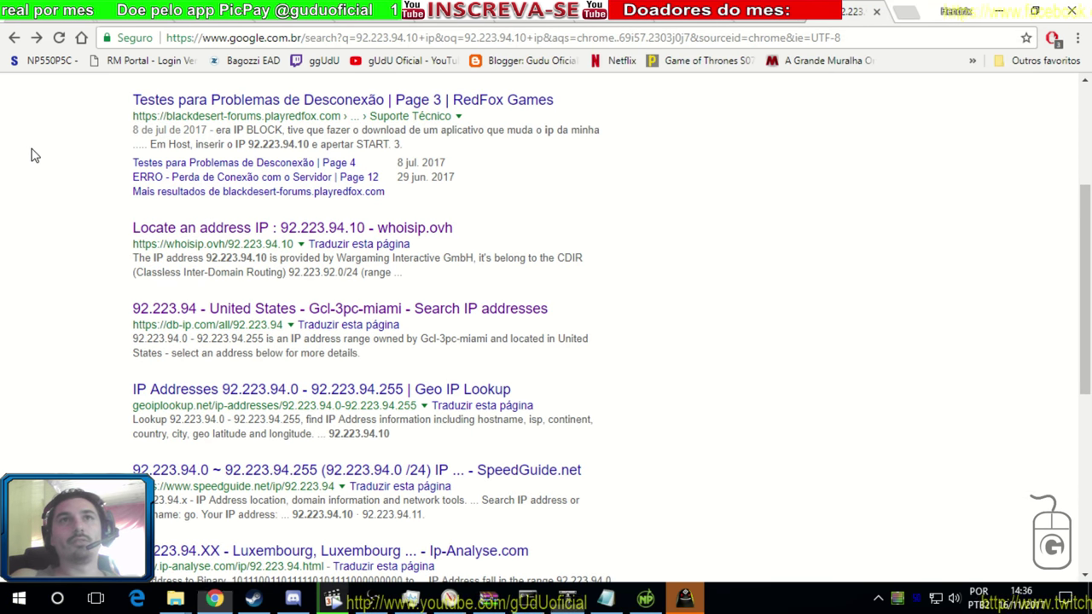
pyautogui.scroll(3, 135, 174)
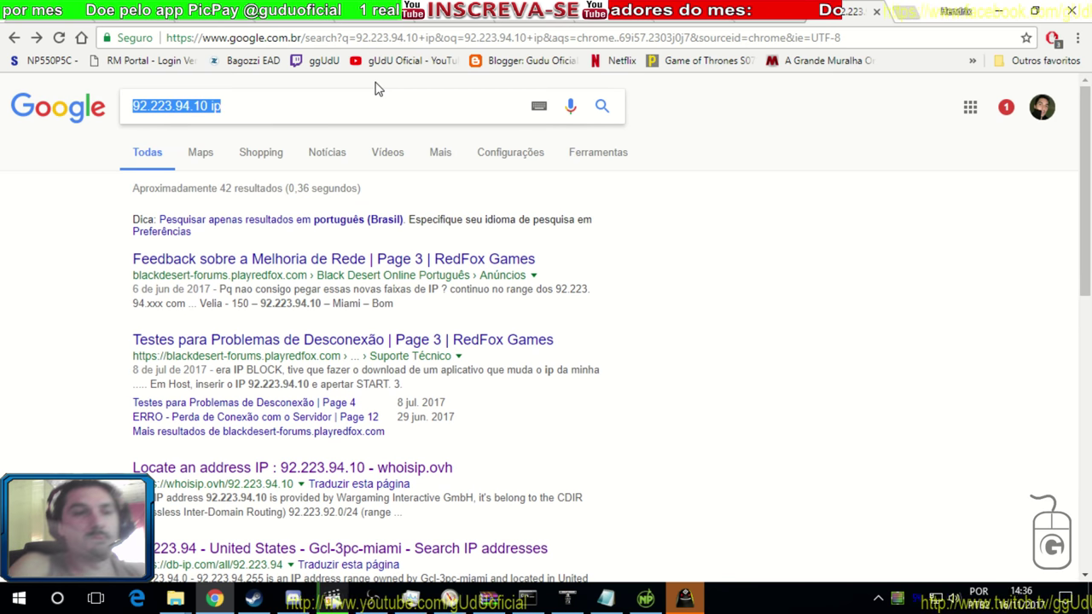
pyautogui.write('64.')
pyautogui.hotkey('alt', 'Tab')
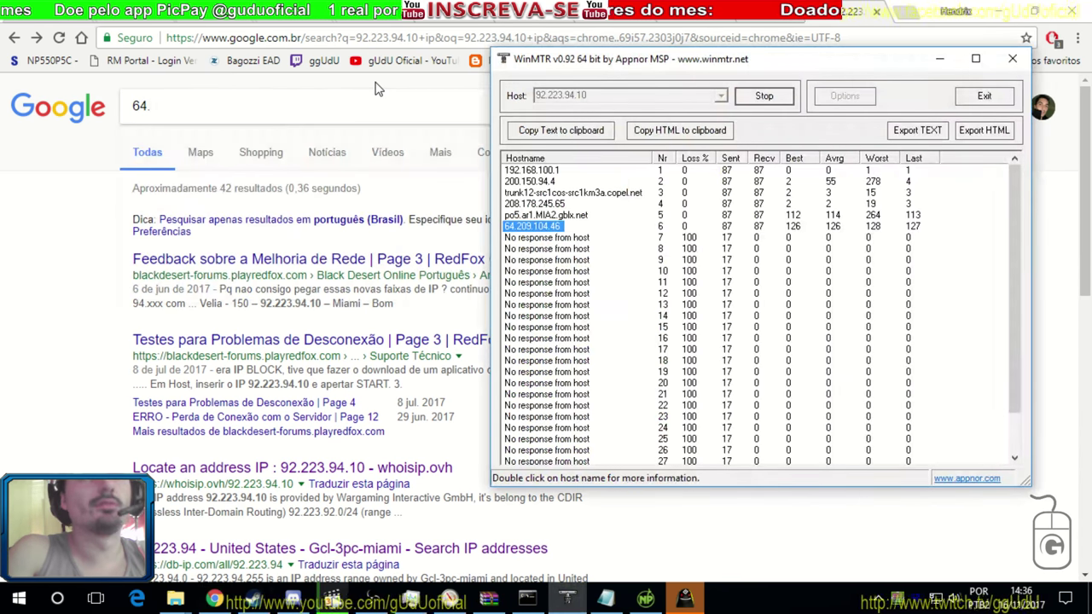
pyautogui.click(312, 115)
pyautogui.write('209.')
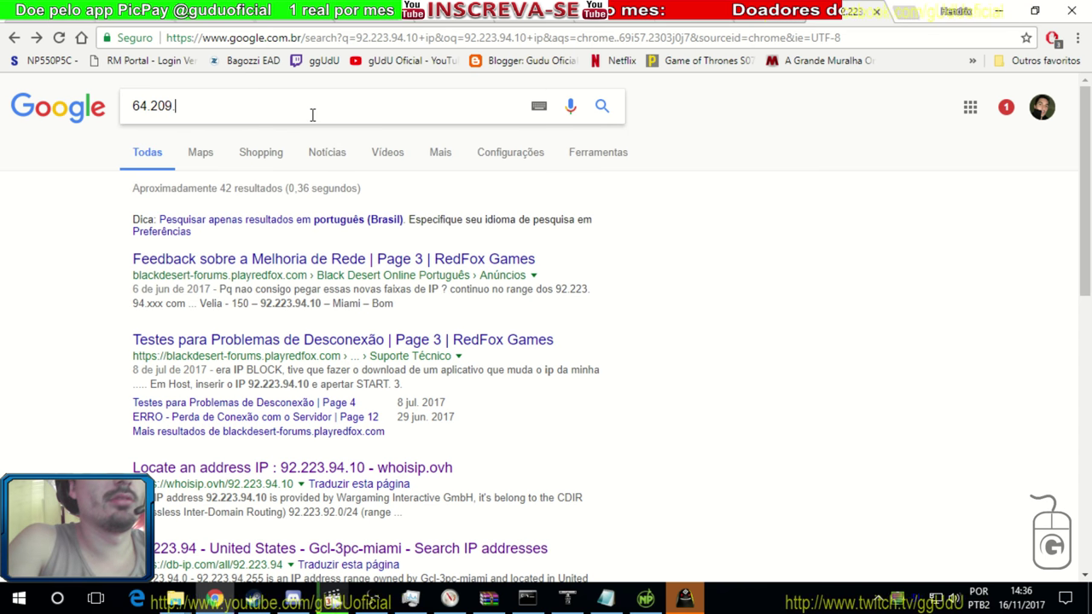
pyautogui.hotkey('alt', 'Tab')
pyautogui.click(312, 117)
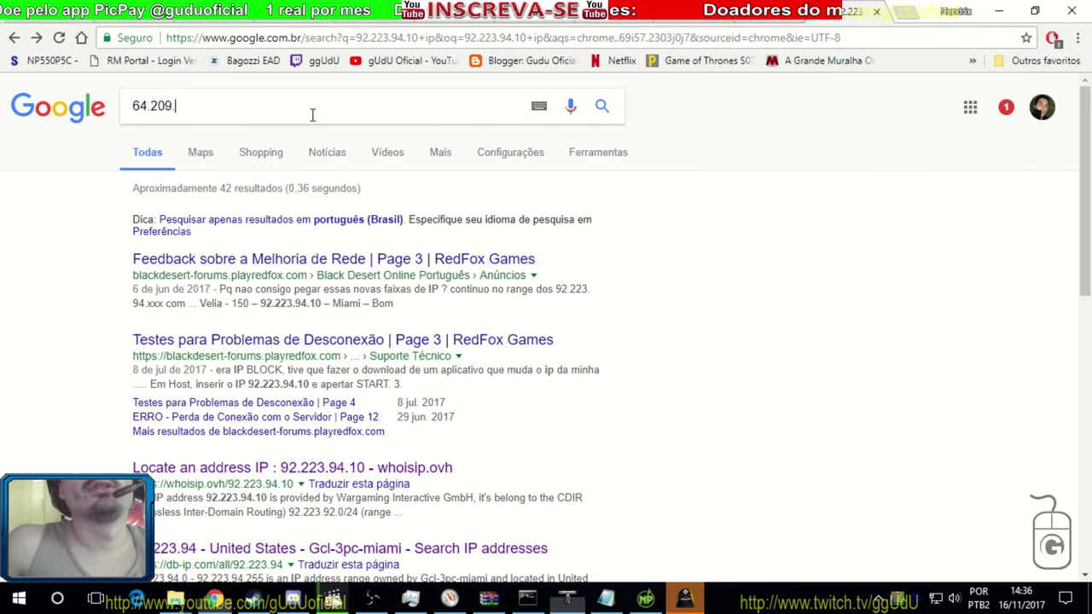